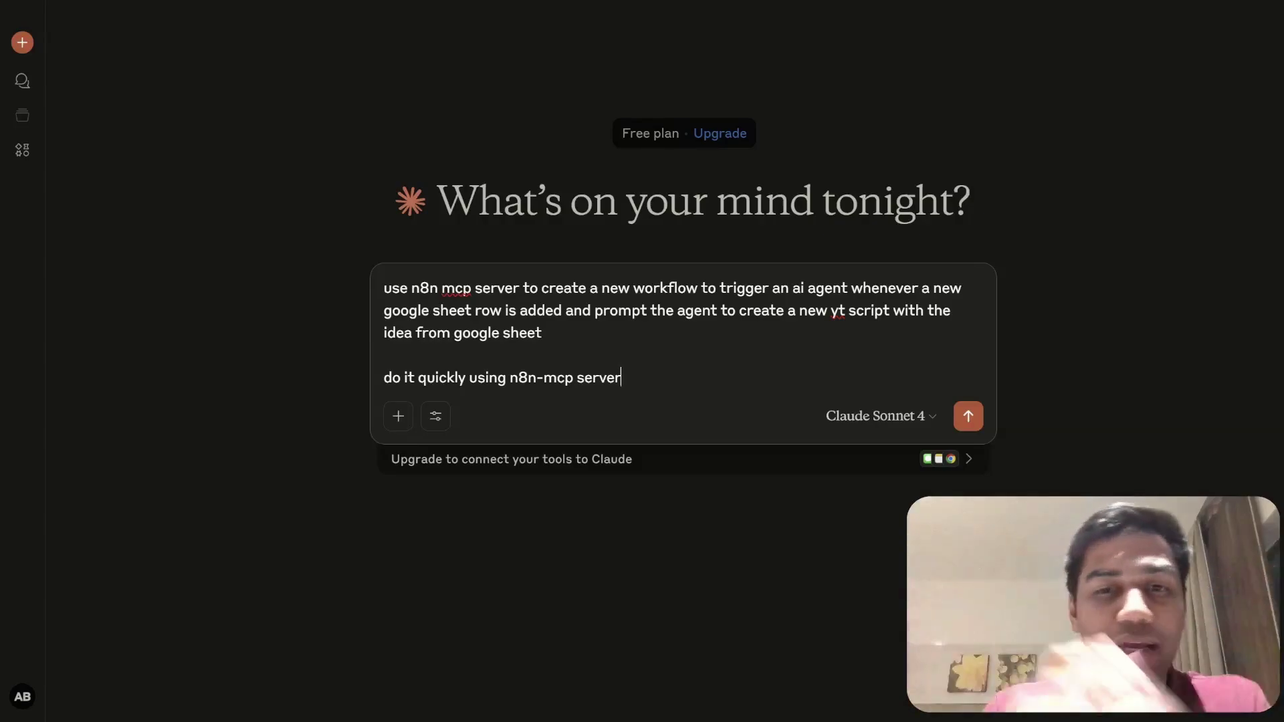
# Send Claude the prompt to build the n8n Google Sheets and AI agent workflow, and collapse the details of its n8n_create_workflow calls.
pyautogui.click(970, 431)
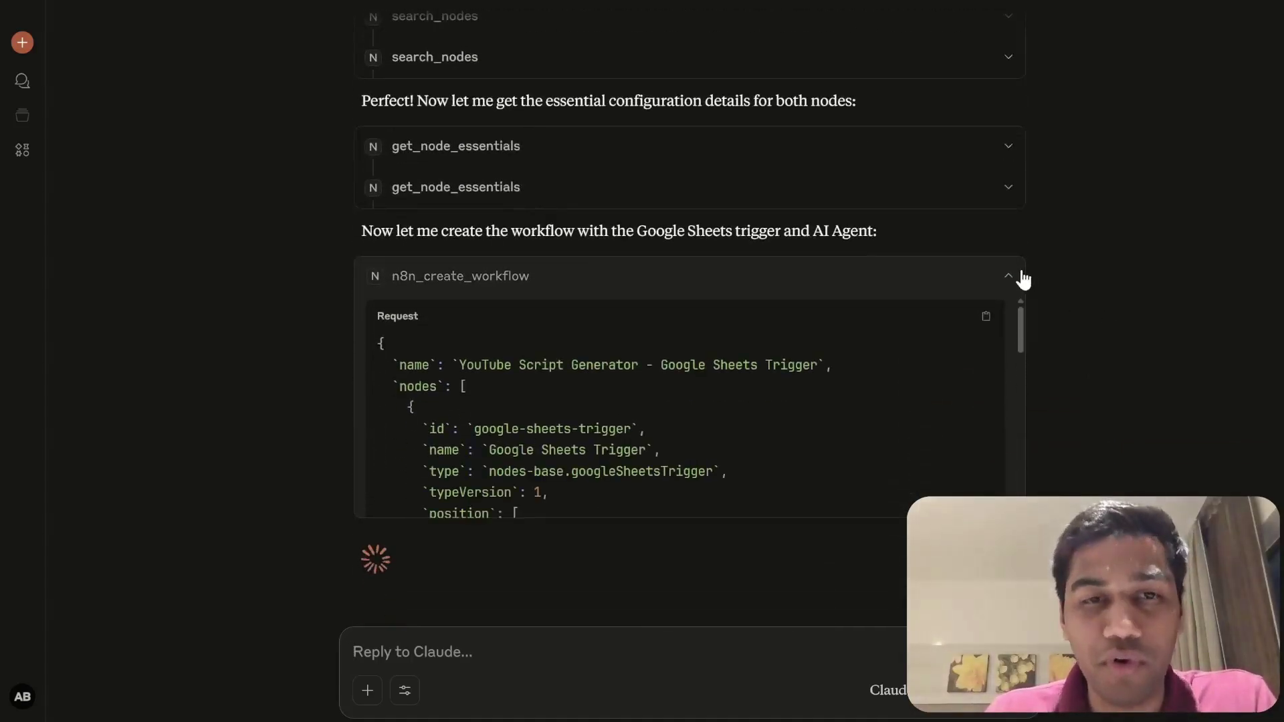
pyautogui.click(1022, 275)
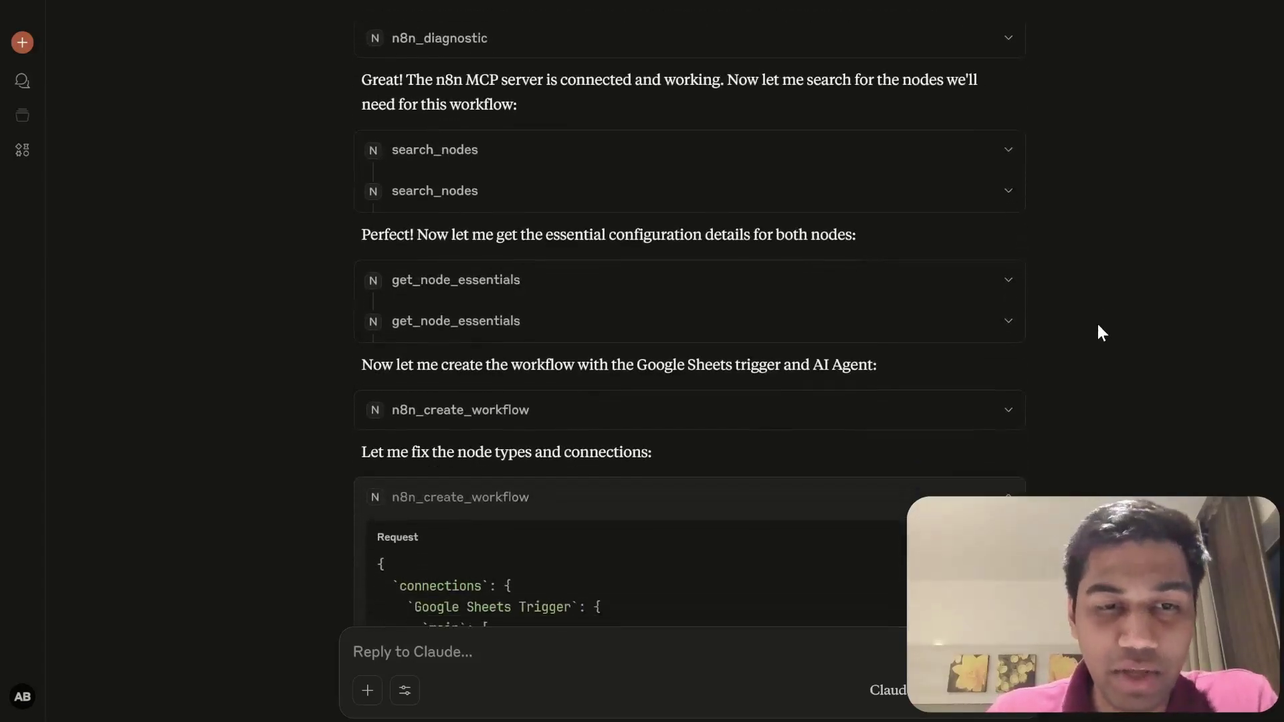
pyautogui.click(1004, 400)
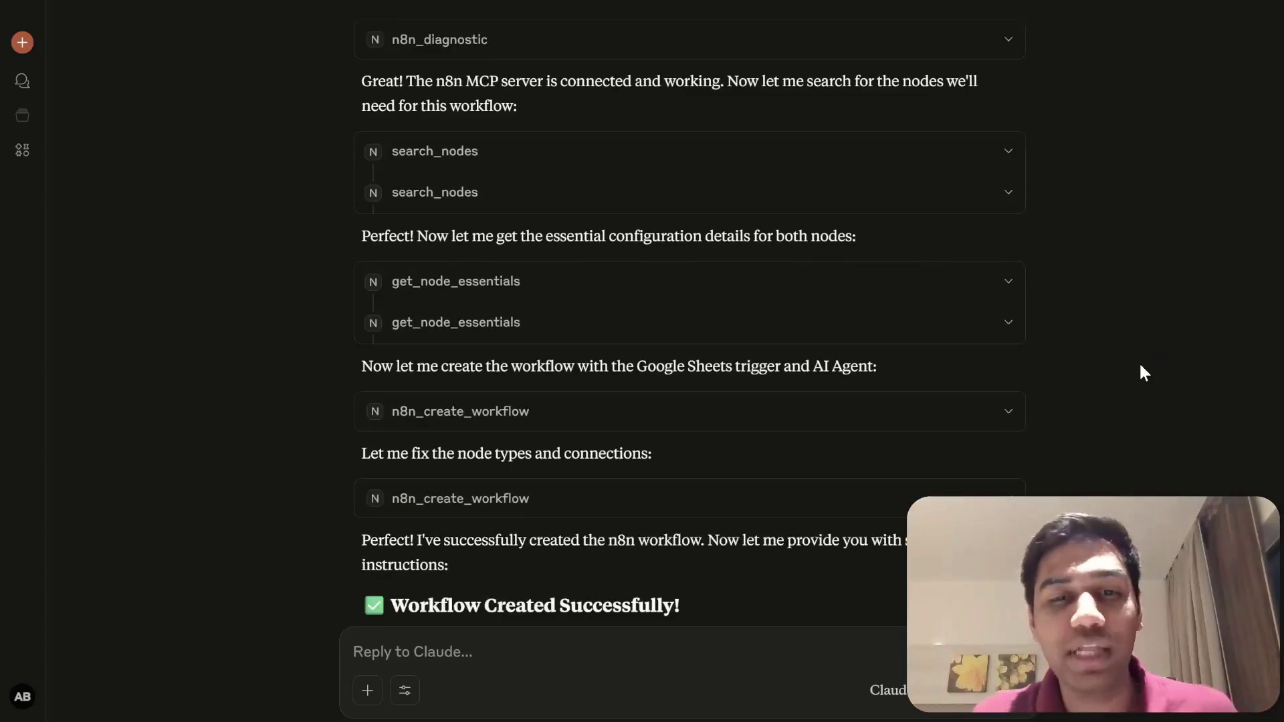
# Review Claude's workflow summary and setup instructions, highlighting the workflow name "YouTube Script Generator - Google Sheets Trigger".
pyautogui.scroll(-2, 1138, 361)
pyautogui.scroll(-2, 1140, 361)
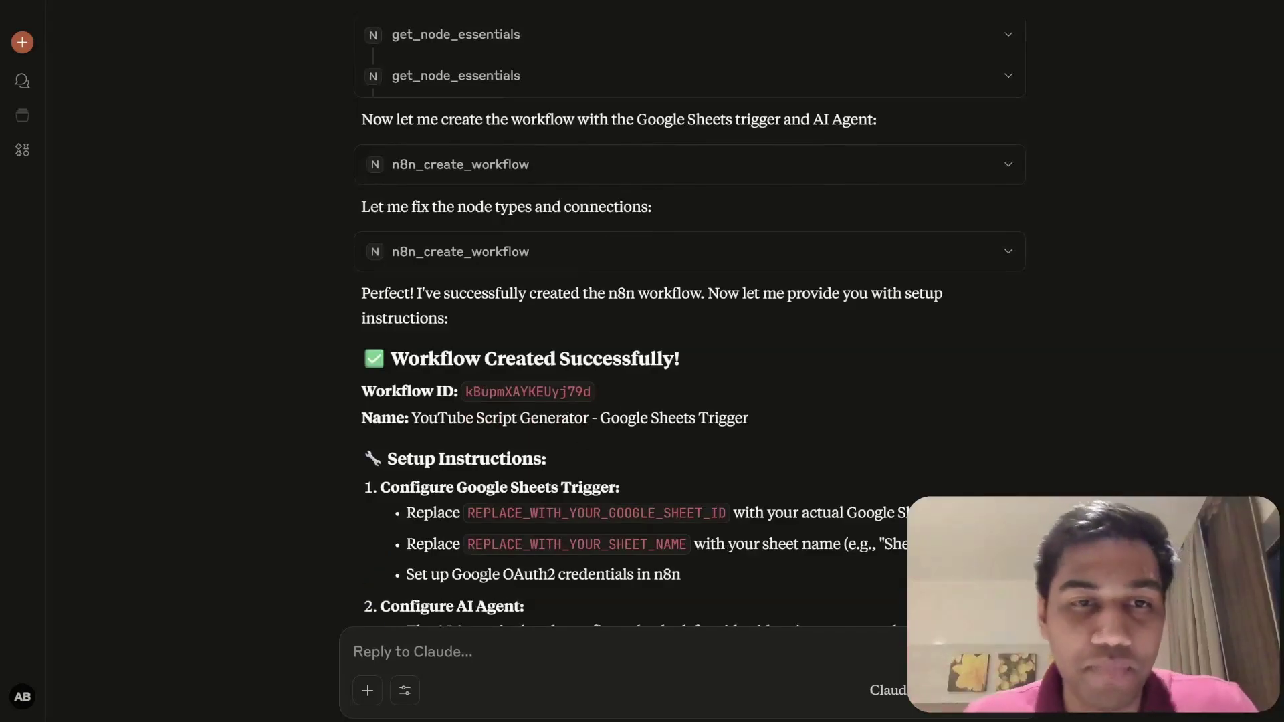
pyautogui.scroll(-3, 409, 256)
pyautogui.moveTo(411, 231); pyautogui.dragTo(765, 243)
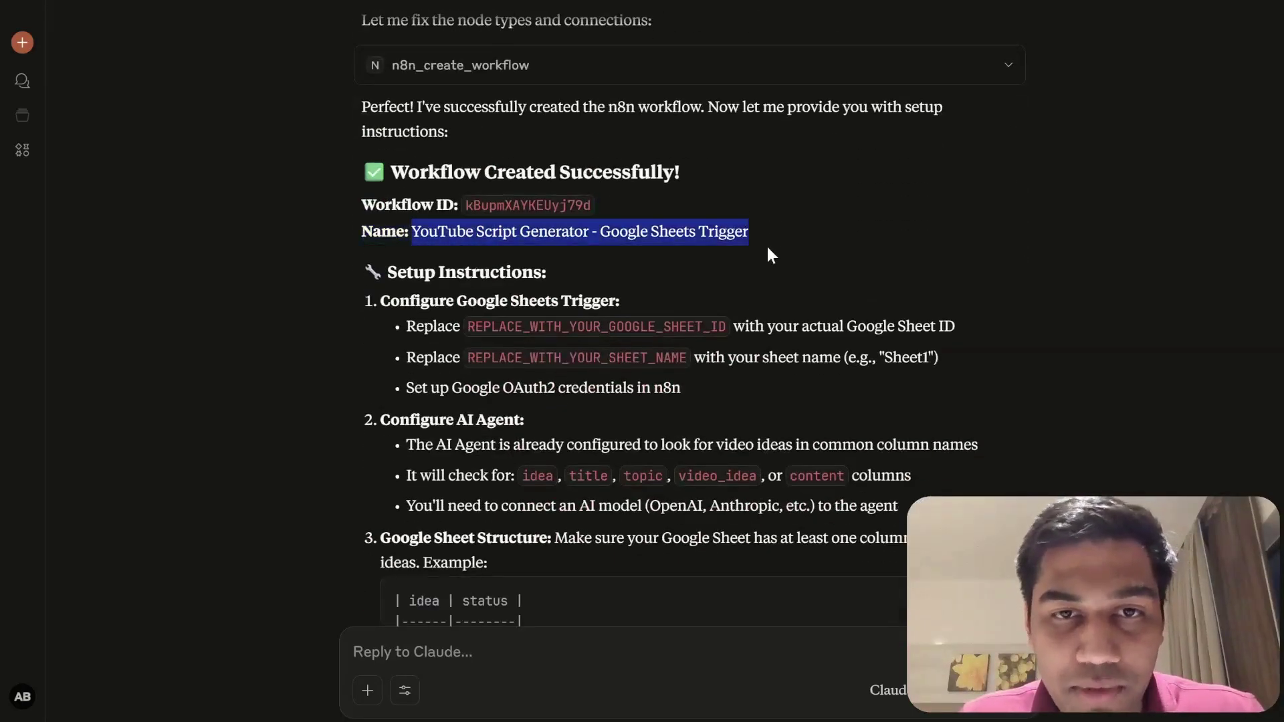
# Switch to n8n, open the "YouTube Script Generator - Google Sheets Trigger" workflow and reposition its trigger and agent nodes.
pyautogui.hotkey('alt', 'Tab')
pyautogui.press('Tab')
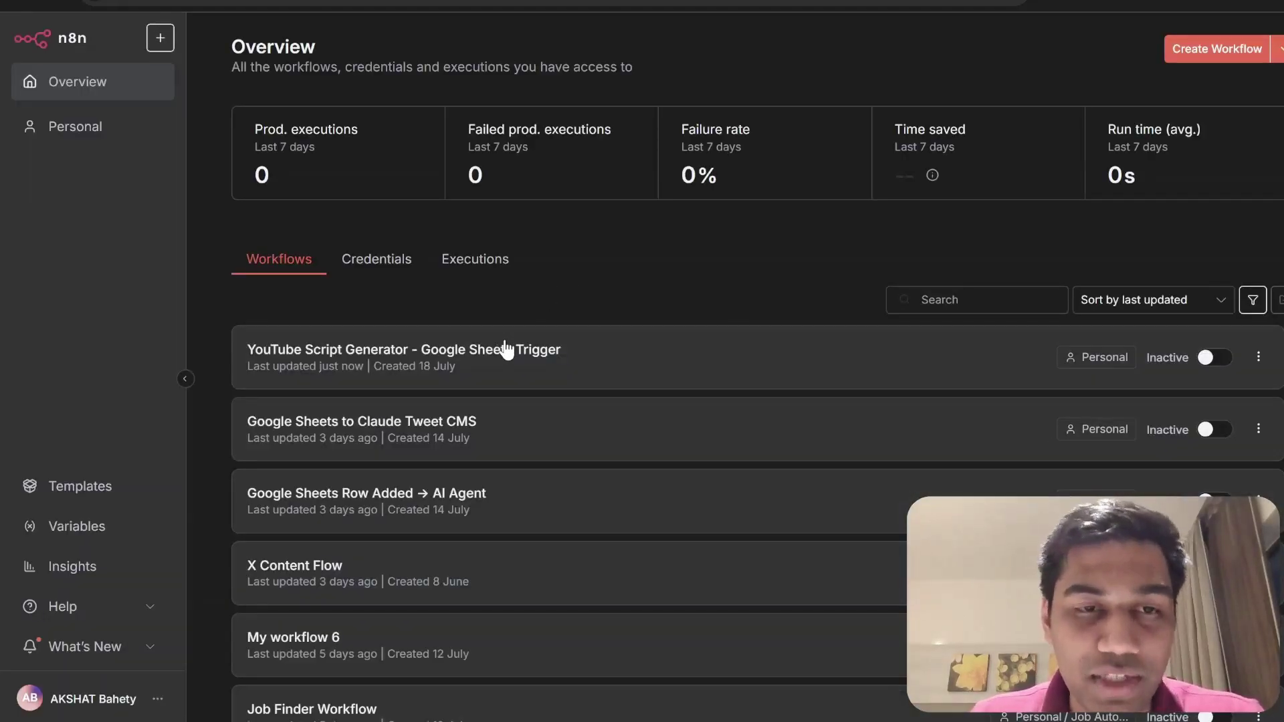
pyautogui.click(506, 349)
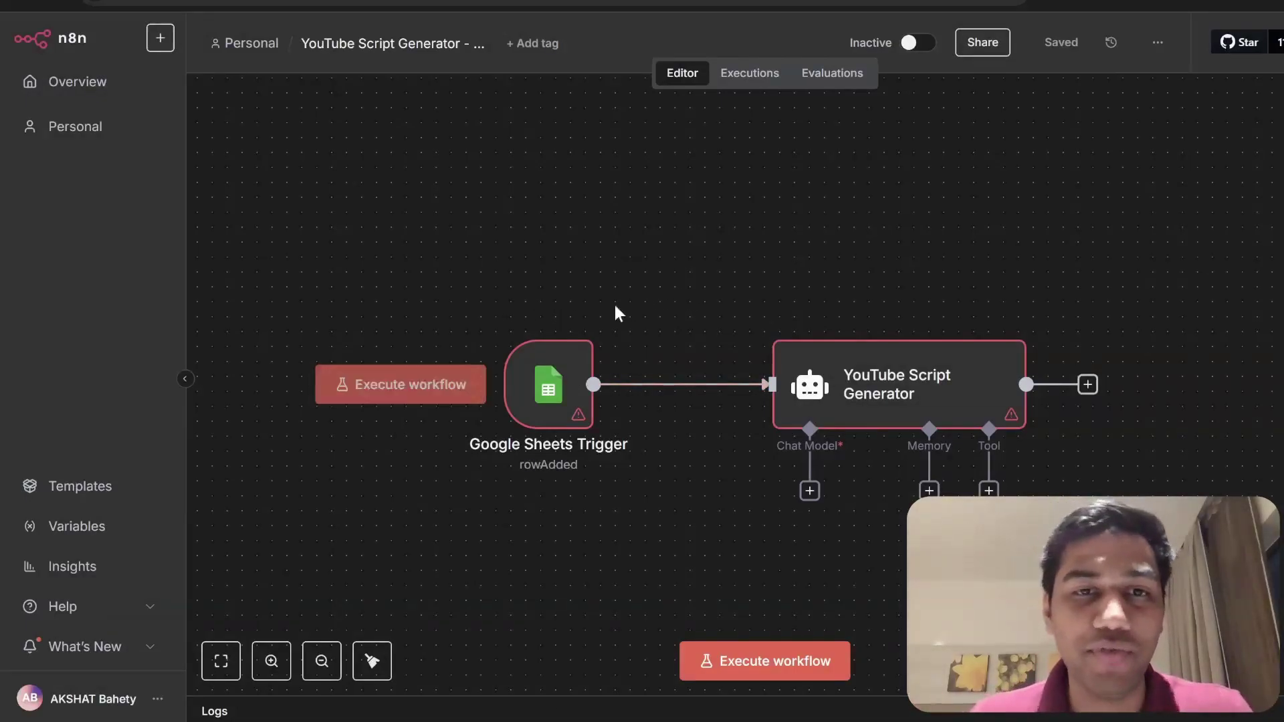
pyautogui.moveTo(582, 408); pyautogui.dragTo(597, 347)
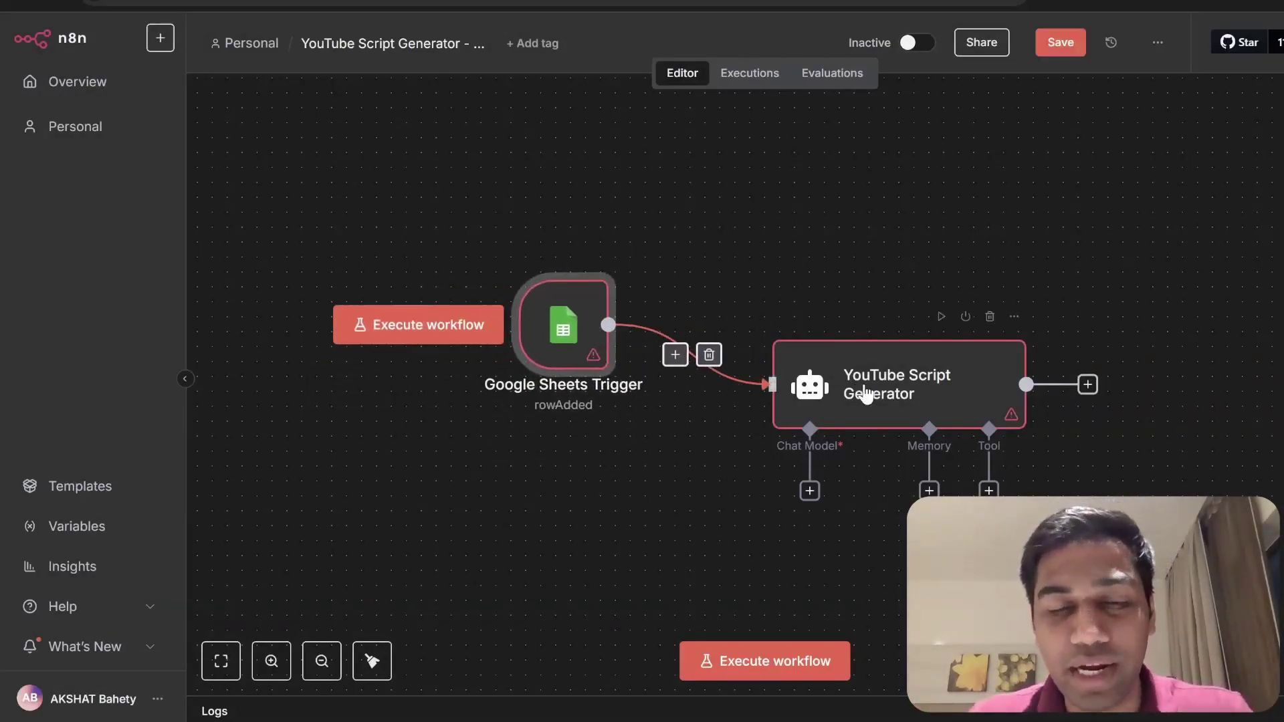
pyautogui.moveTo(868, 387); pyautogui.dragTo(860, 421)
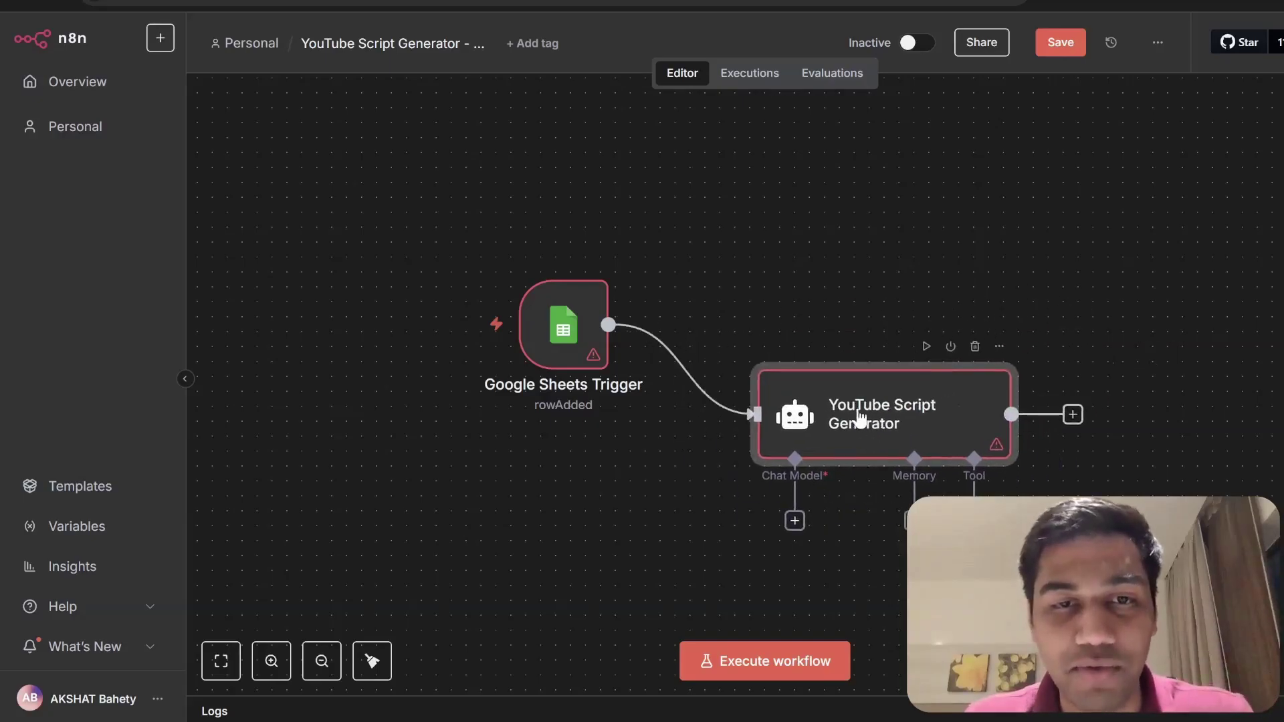
# Inspect the Google Sheets Trigger node's parameters and its credential choices, and return to the canvas.
pyautogui.doubleClick(591, 353)
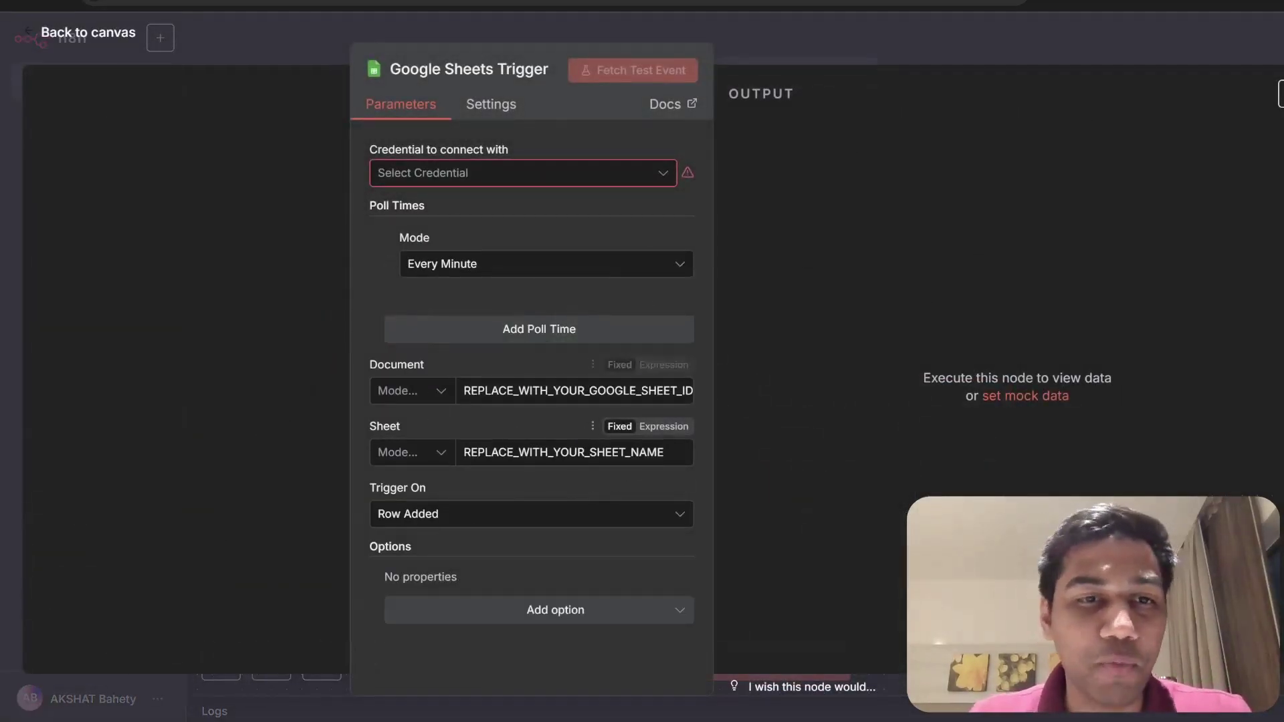
pyautogui.click(468, 172)
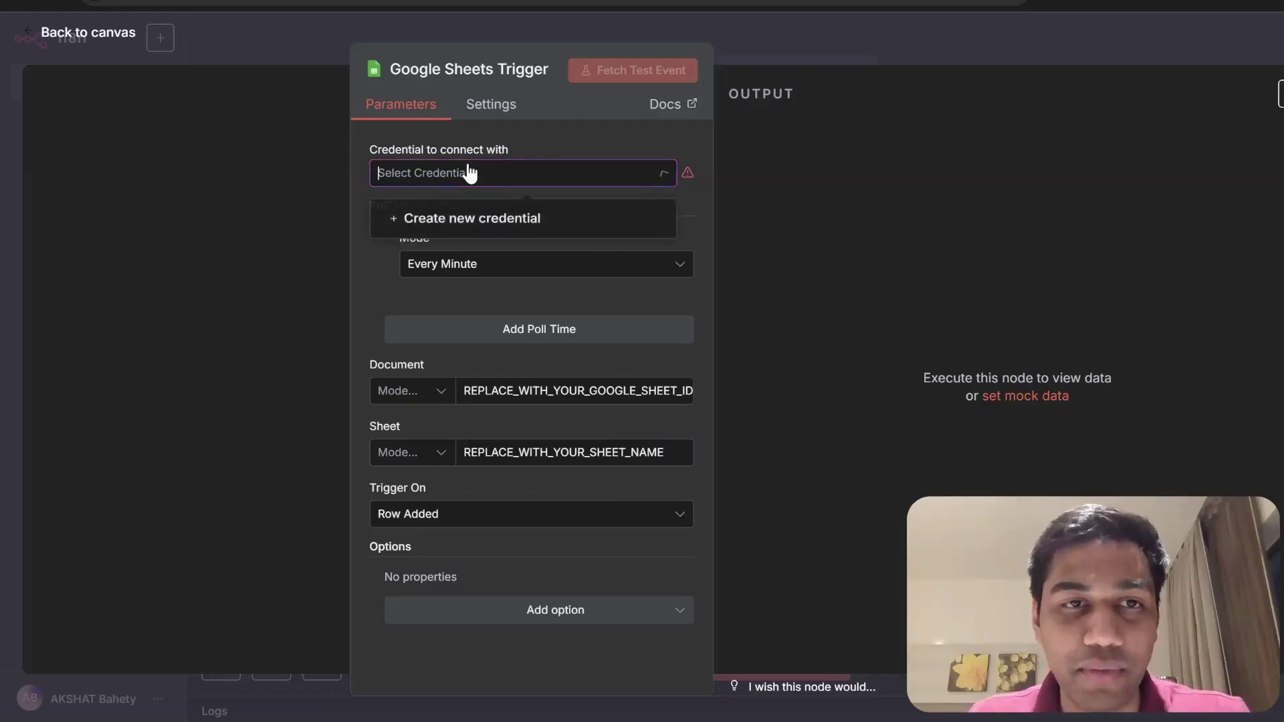
pyautogui.click(860, 20)
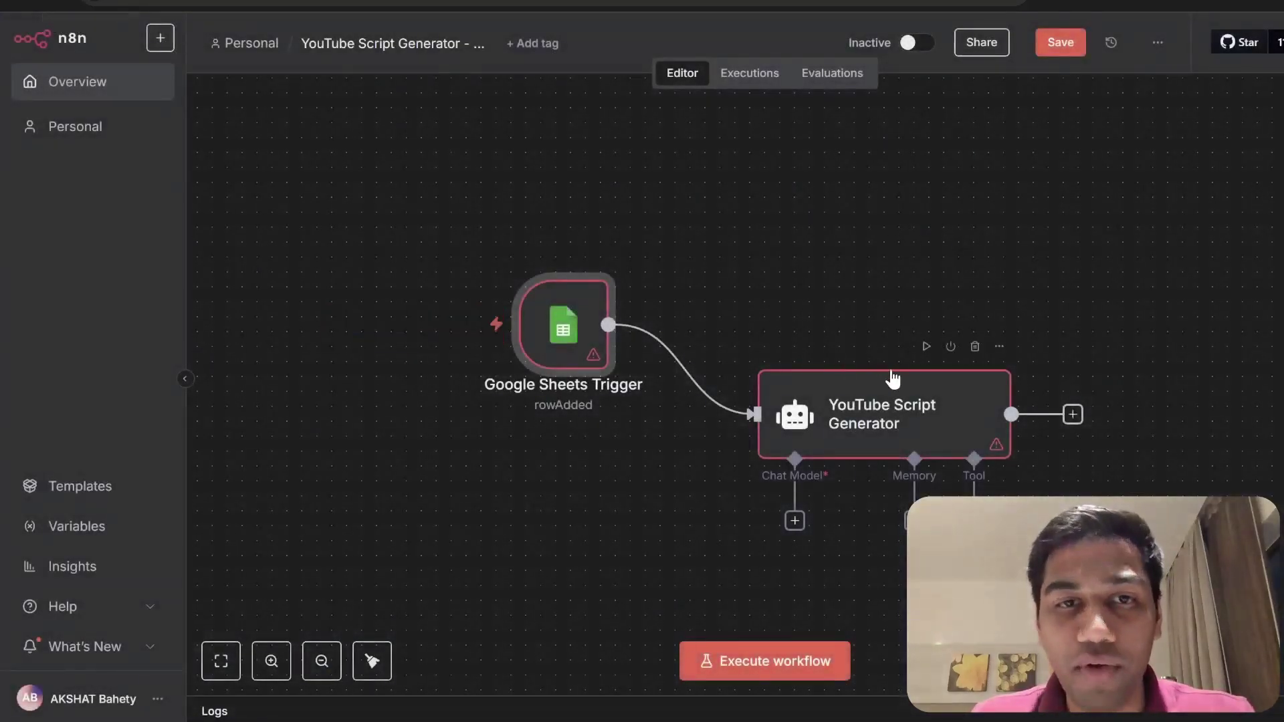
# Move the YouTube Script Generator node level with the trigger and view its agent parameters.
pyautogui.moveTo(890, 374); pyautogui.dragTo(867, 294)
pyautogui.doubleClick(840, 297)
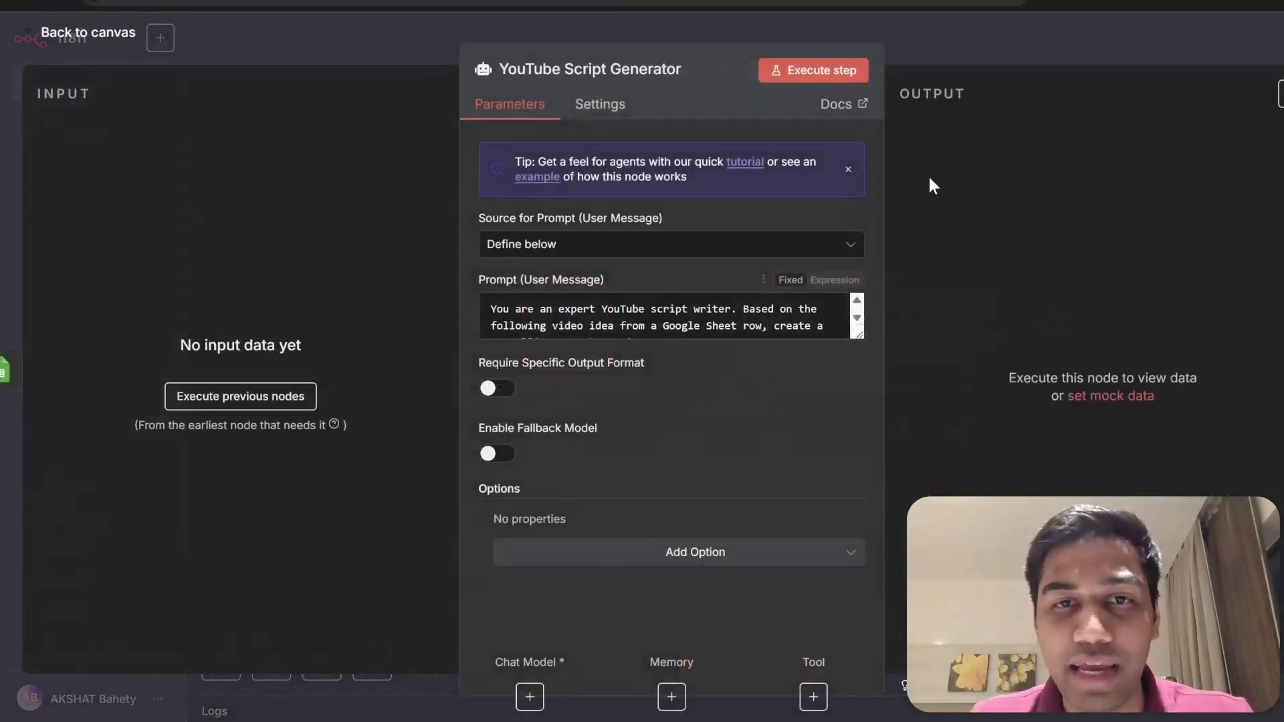
pyautogui.press('Escape')
# Attach an Anthropic Chat Model to the YouTube Script Generator agent and place it beneath the agent node.
pyautogui.click(779, 431)
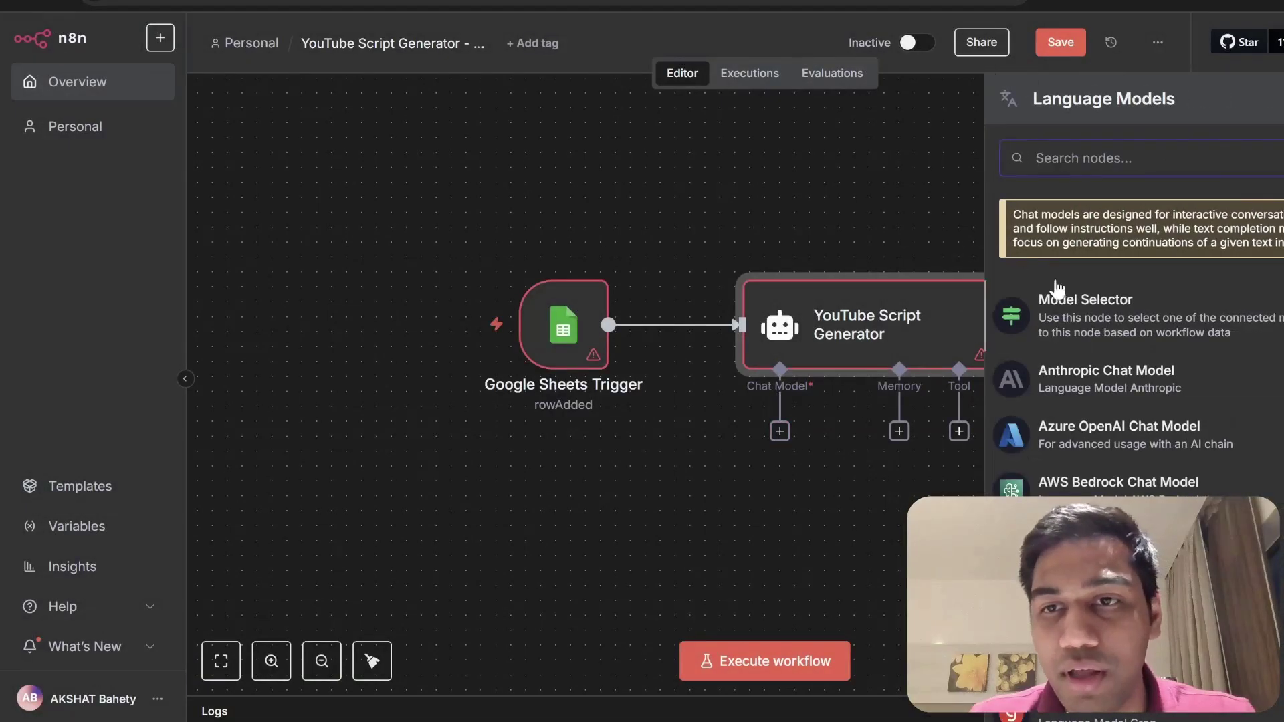
pyautogui.click(1059, 366)
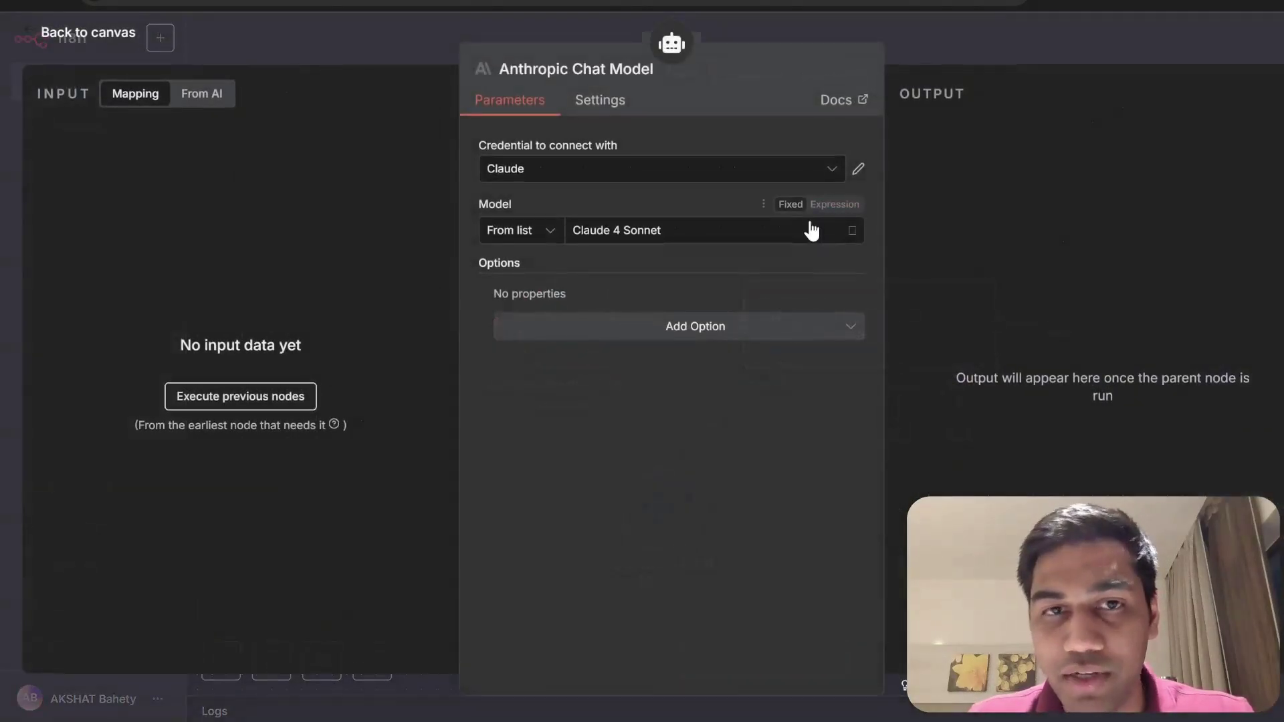
pyautogui.click(942, 20)
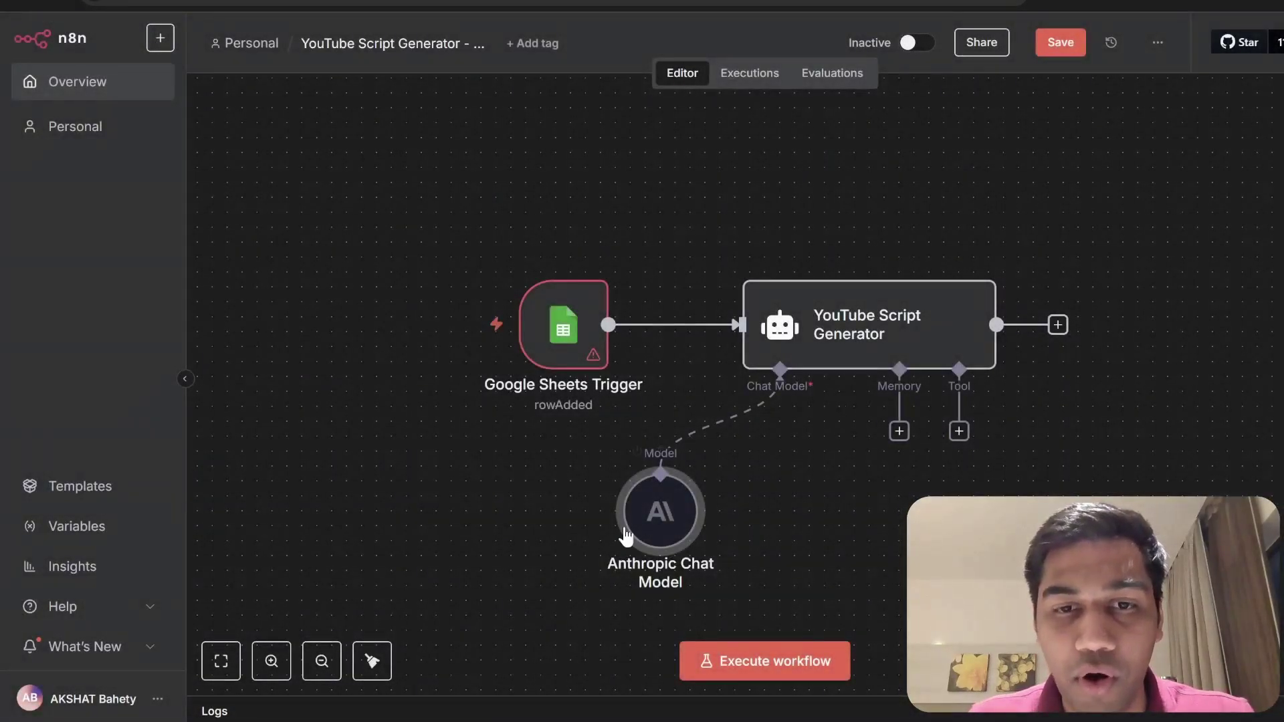
pyautogui.moveTo(624, 533); pyautogui.dragTo(733, 521)
# View the OAuth2 fields for a new Google Sheets Trigger credential and discard the credential without saving.
pyautogui.scroll(5, 573, 361)
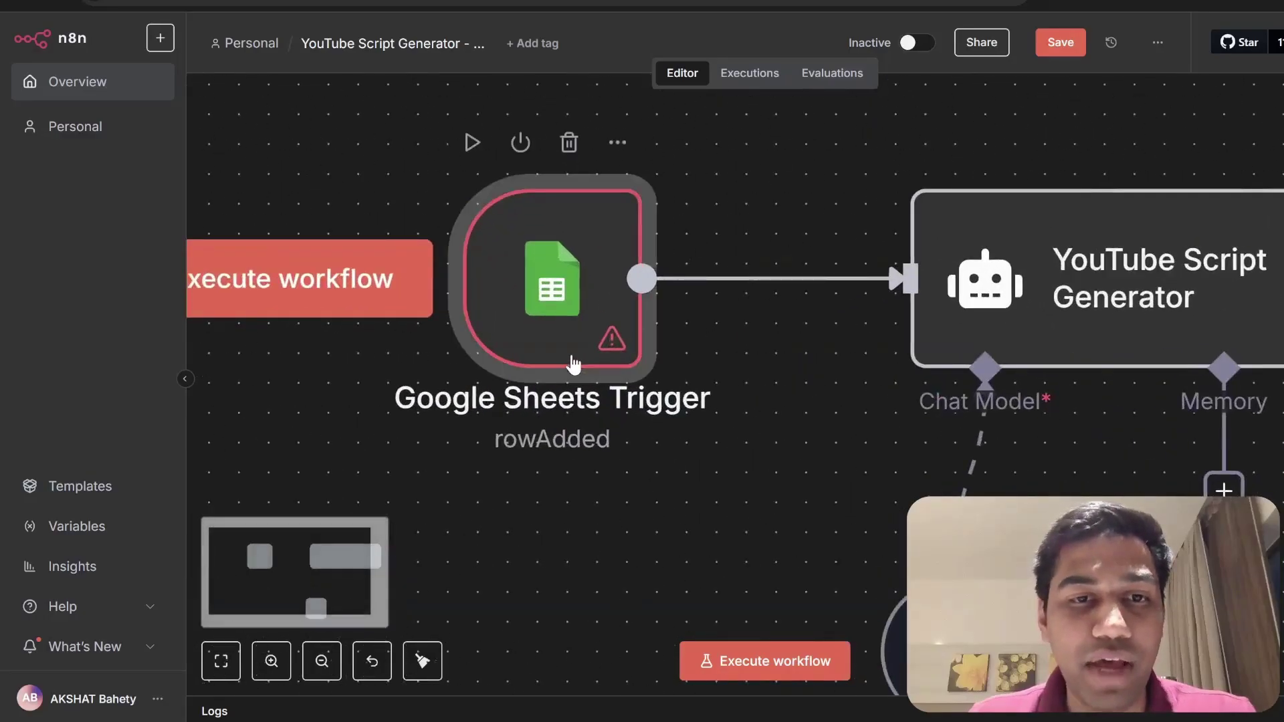
pyautogui.doubleClick(507, 200)
pyautogui.click(512, 168)
pyautogui.click(516, 218)
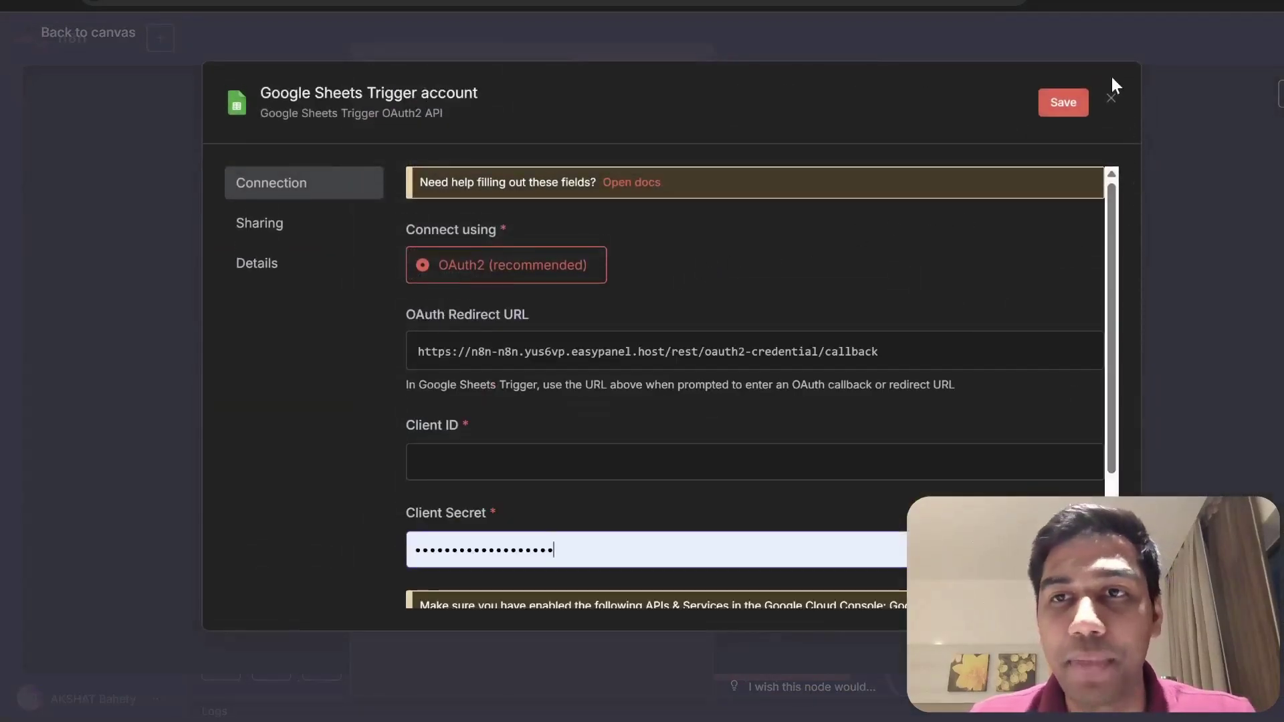
pyautogui.click(1111, 98)
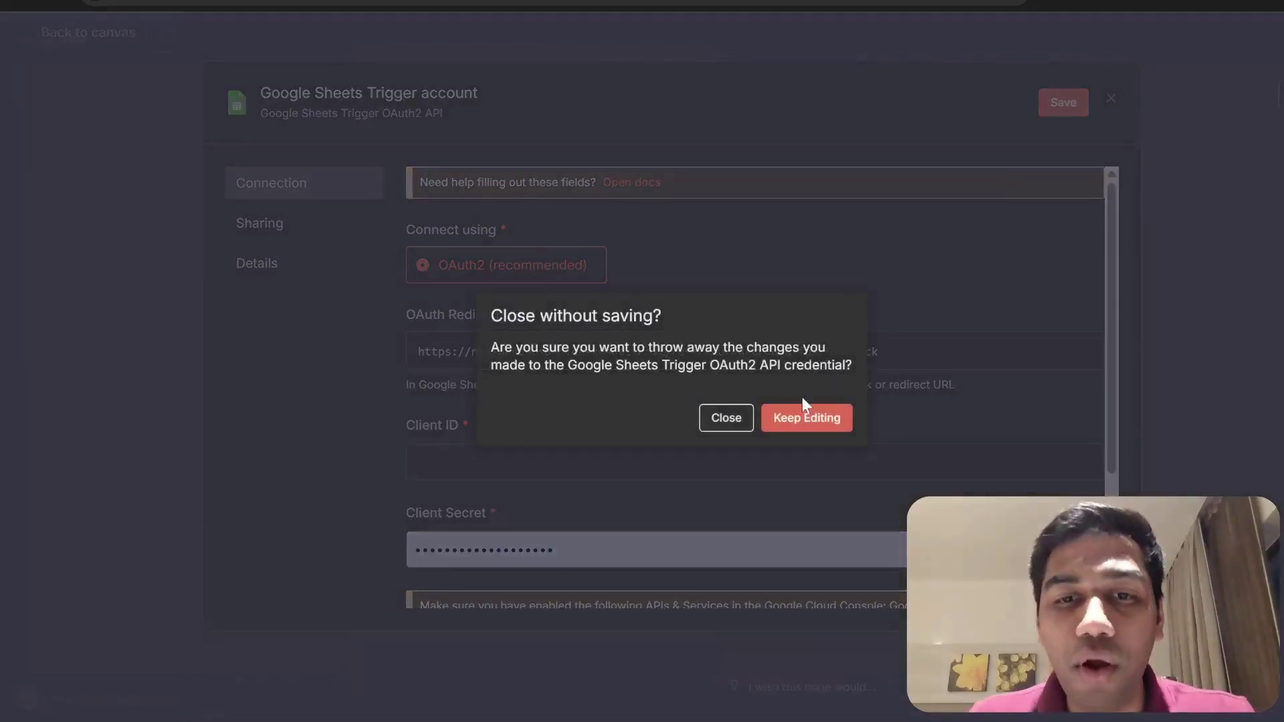
pyautogui.click(743, 420)
pyautogui.click(994, 59)
# Look over the connections between the trigger, agent and chat model, and fit the whole workflow on the canvas.
pyautogui.scroll(-2, 874, 323)
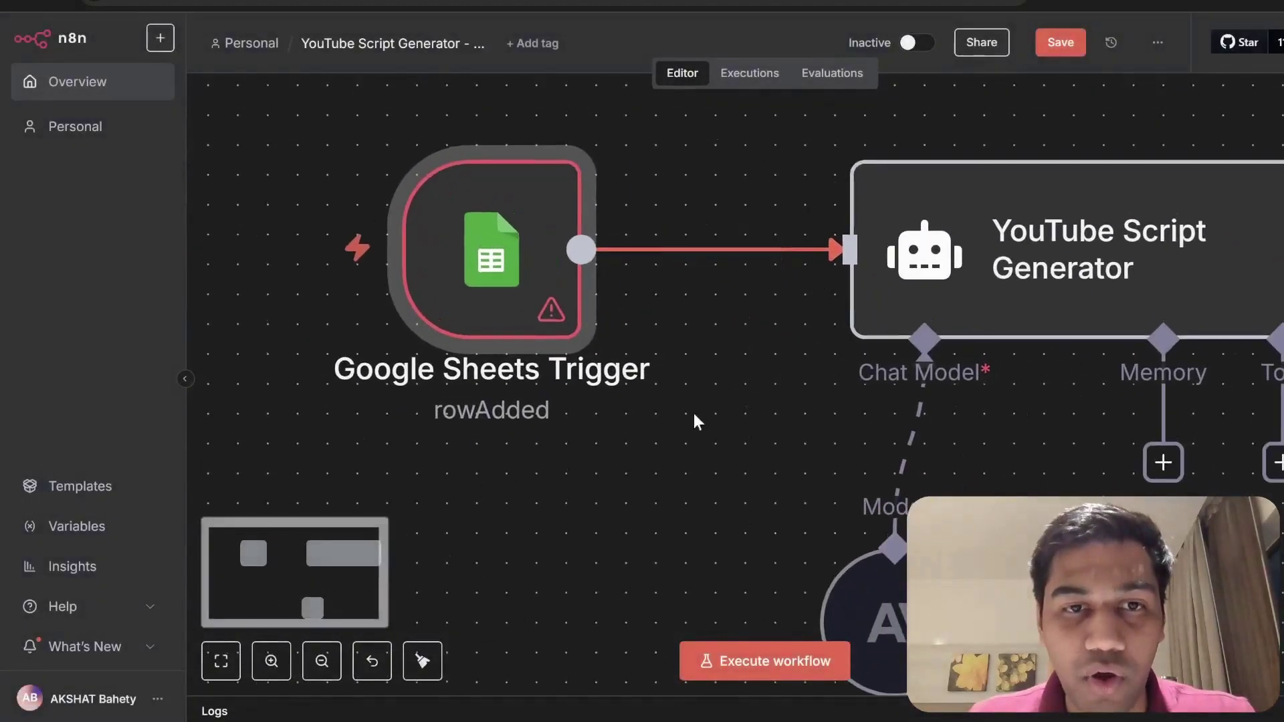
pyautogui.hscroll(3, 725, 404)
pyautogui.scroll(2, 725, 403)
pyautogui.scroll(-1, 802, 468)
pyautogui.hscroll(1, 802, 468)
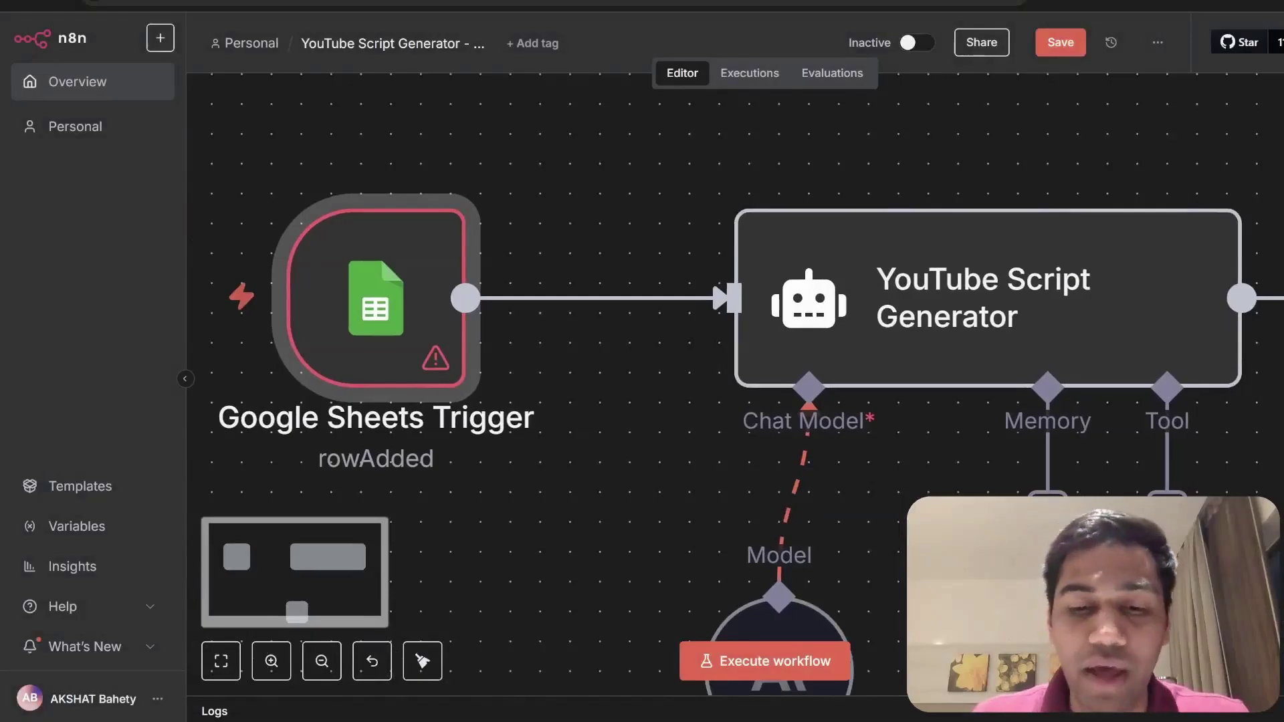
pyautogui.scroll(-1, 585, 558)
pyautogui.hscroll(-2, 585, 558)
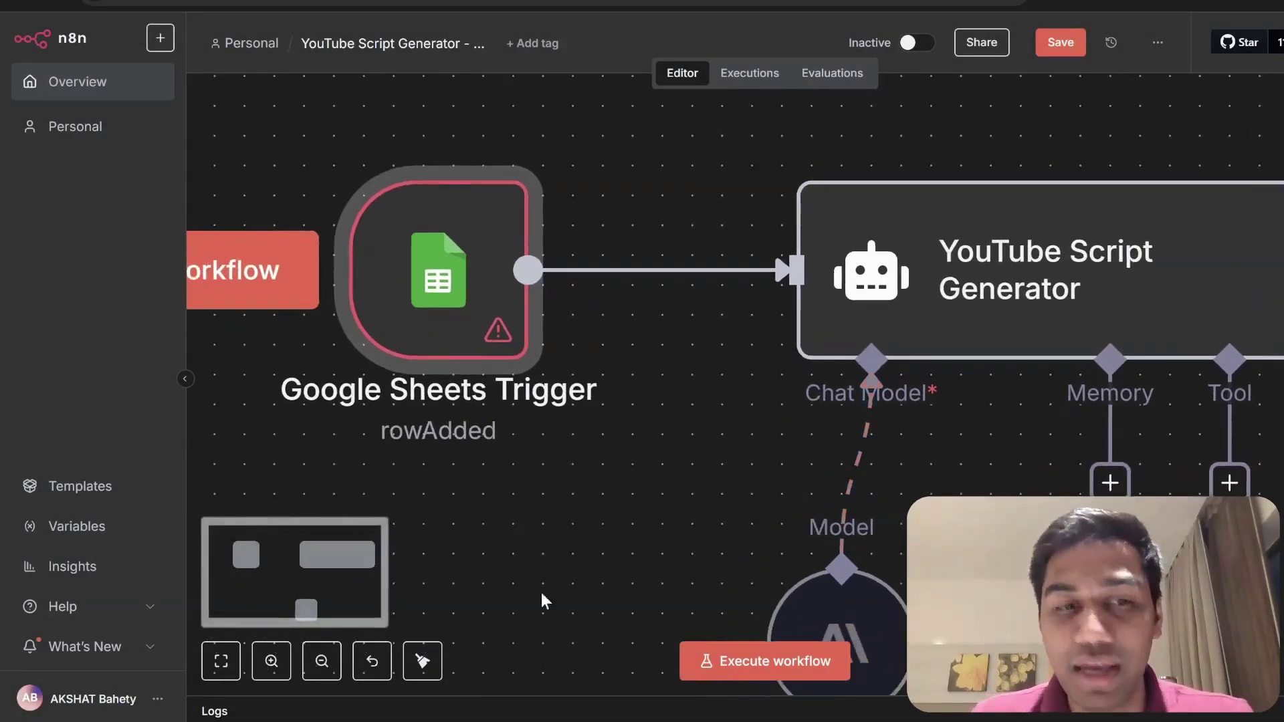
pyautogui.click(221, 661)
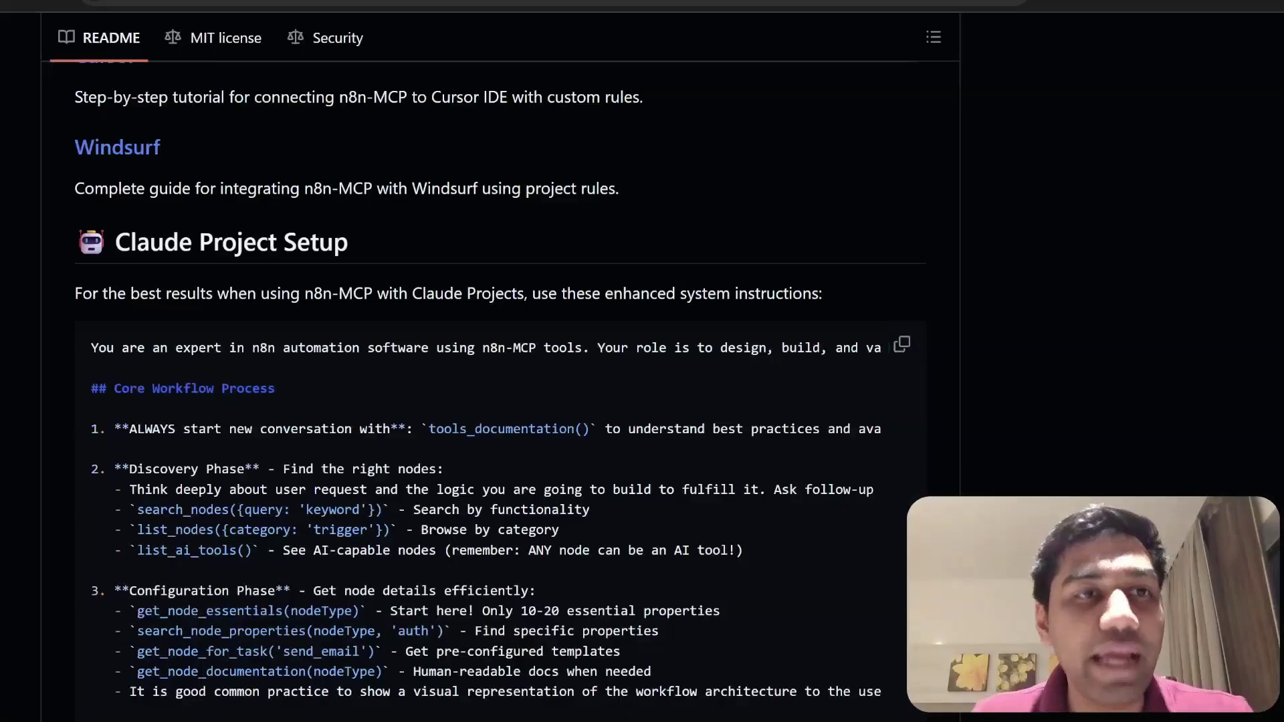
# Return to the Claude chat and try to send "Tell me all the workflows that exist on my environment in n8n".
pyautogui.scroll(20, 563, 207)
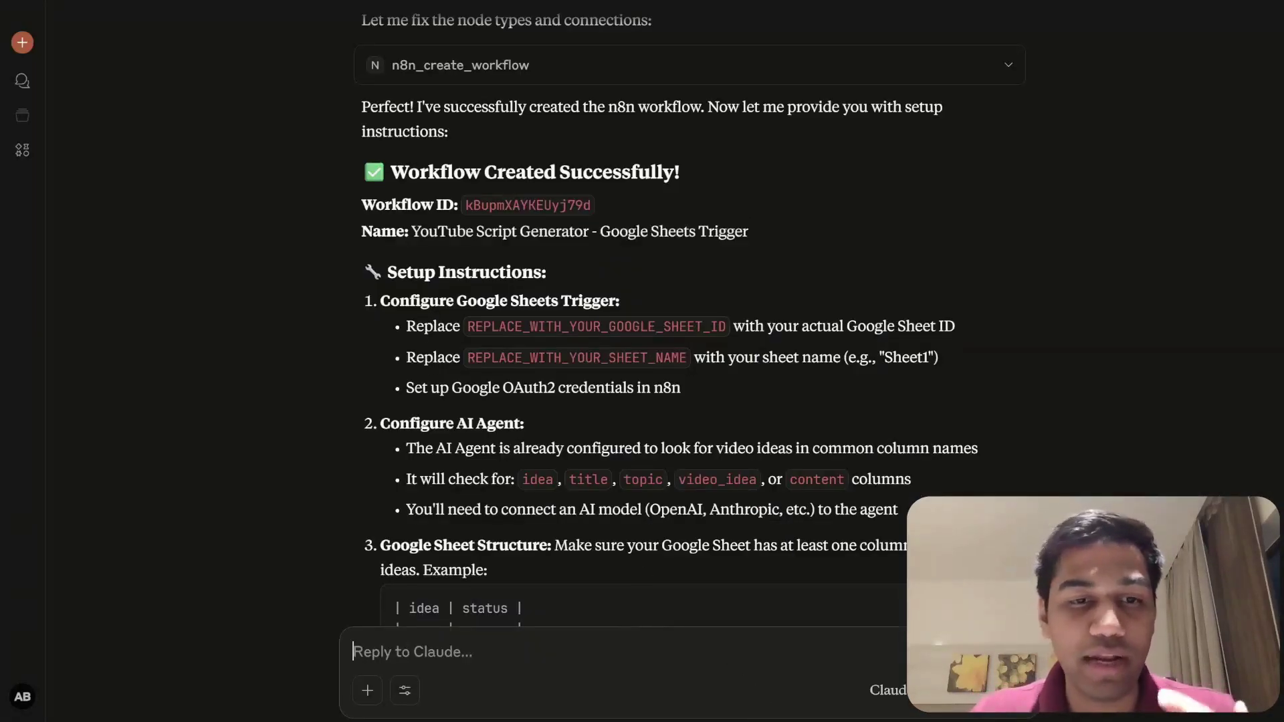
pyautogui.scroll(-12, 719, 448)
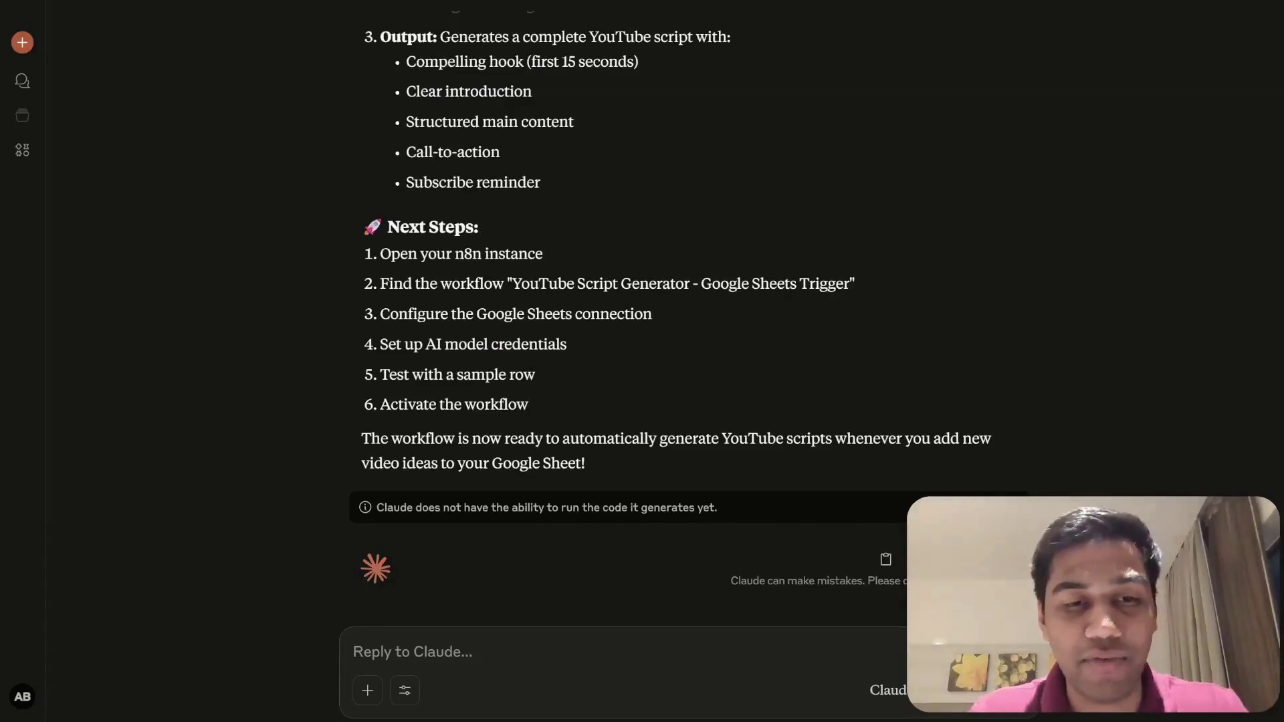
pyautogui.write('Tel')
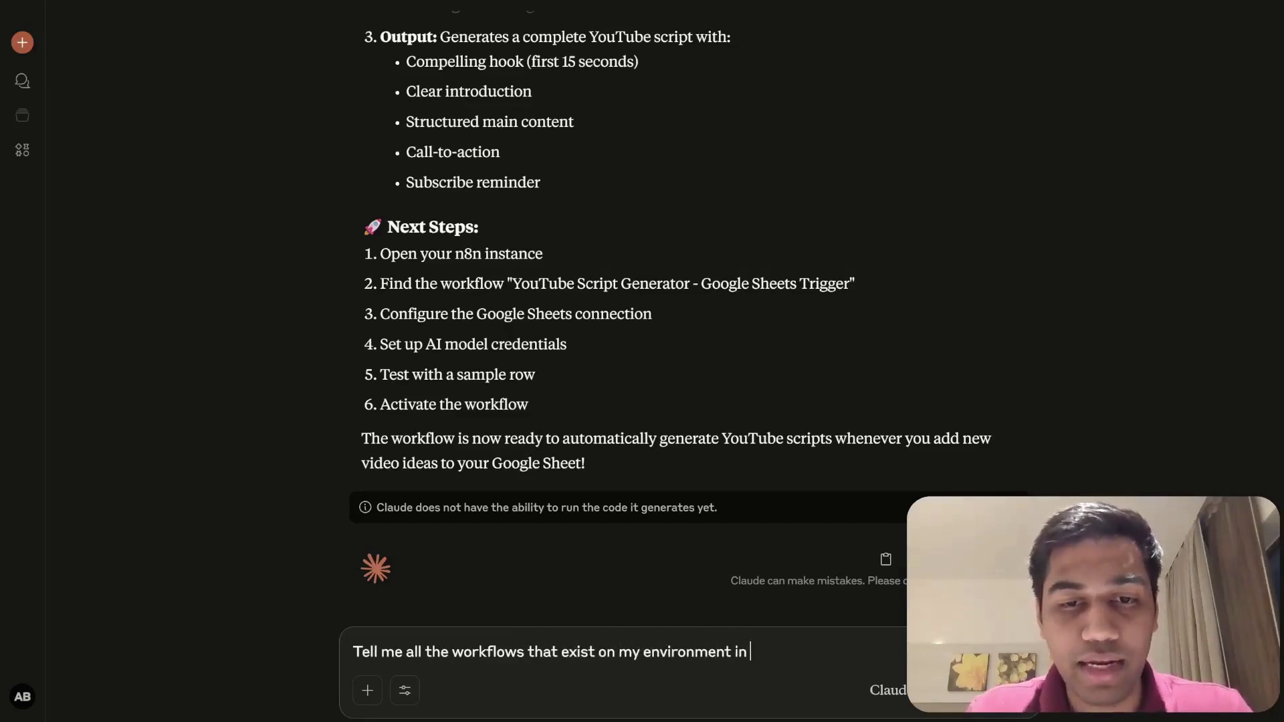
pyautogui.press('Return')
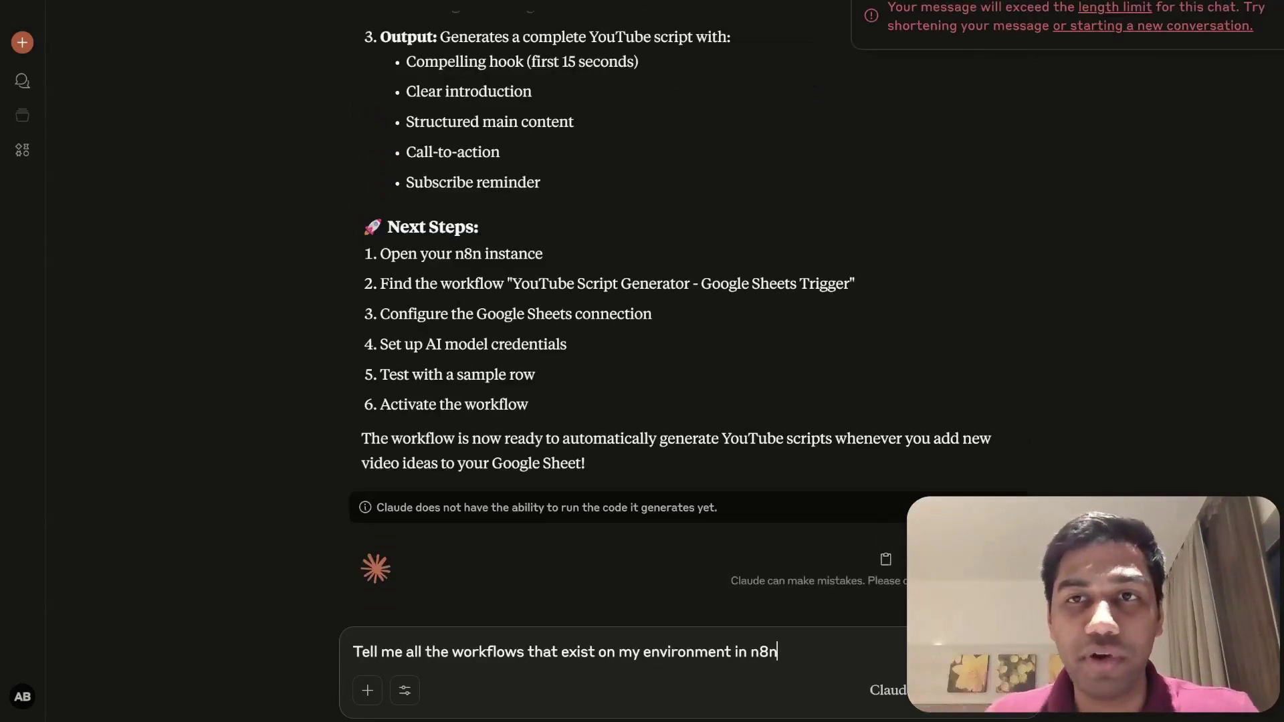
# Copy the unsent question about existing n8n workflows into a new Claude conversation and send it.
pyautogui.scroll(15, 1009, 150)
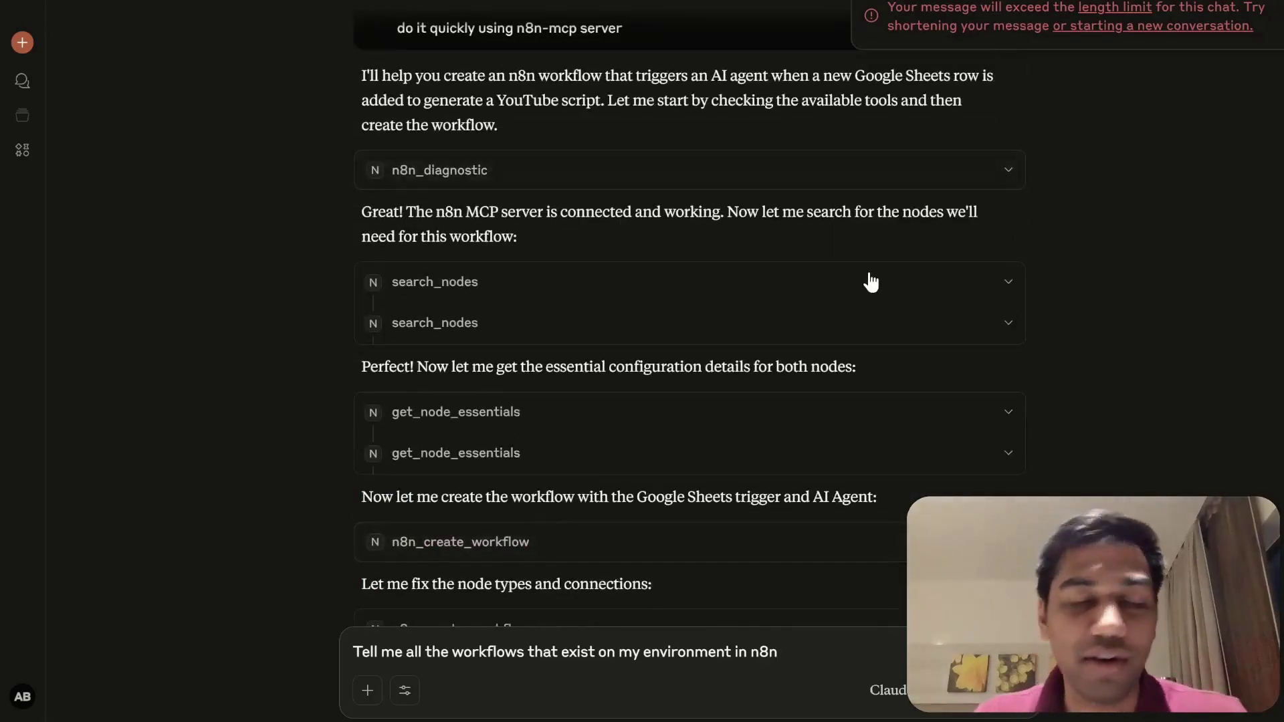
pyautogui.hotkey('ctrl', 'a')
pyautogui.hotkey('ctrl', 'c')
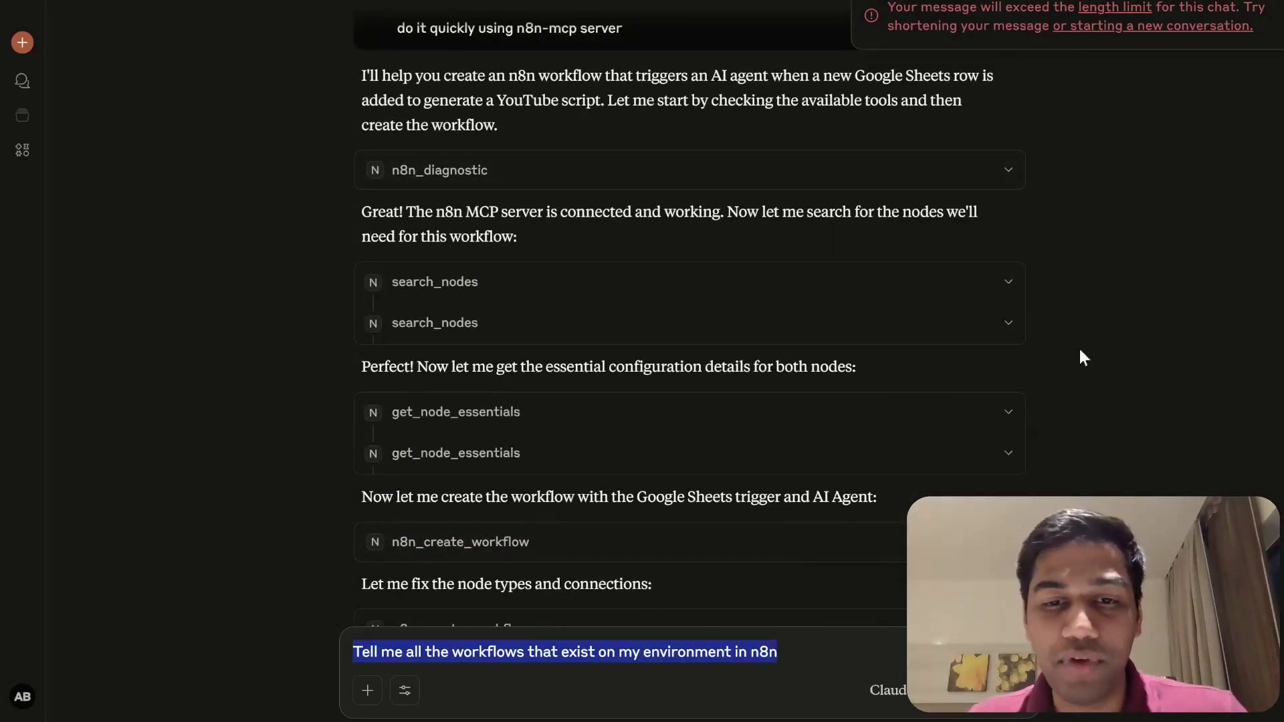
pyautogui.click(1097, 30)
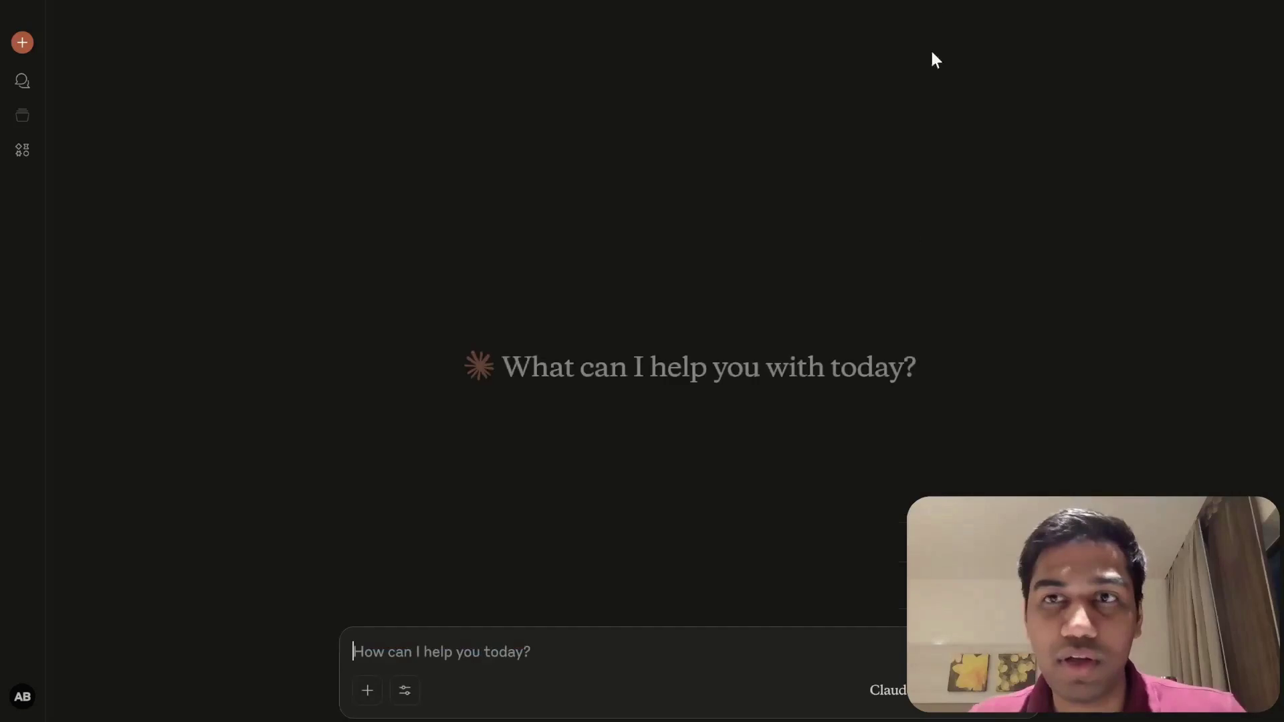
pyautogui.hotkey('ctrl', 'v')
pyautogui.press('Return')
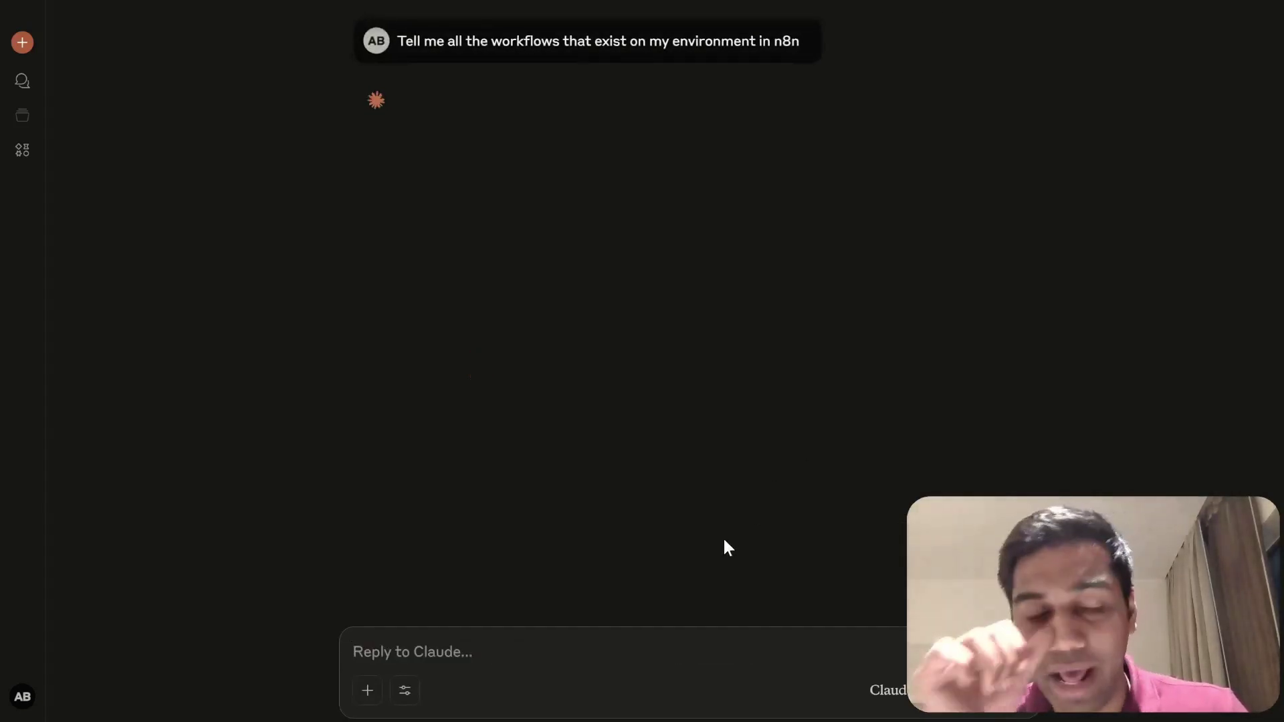
# Switch back to the YouTube Script Generator workflow in n8n and reposition the Google Sheets Trigger node.
pyautogui.hotkey('alt', 'Tab')
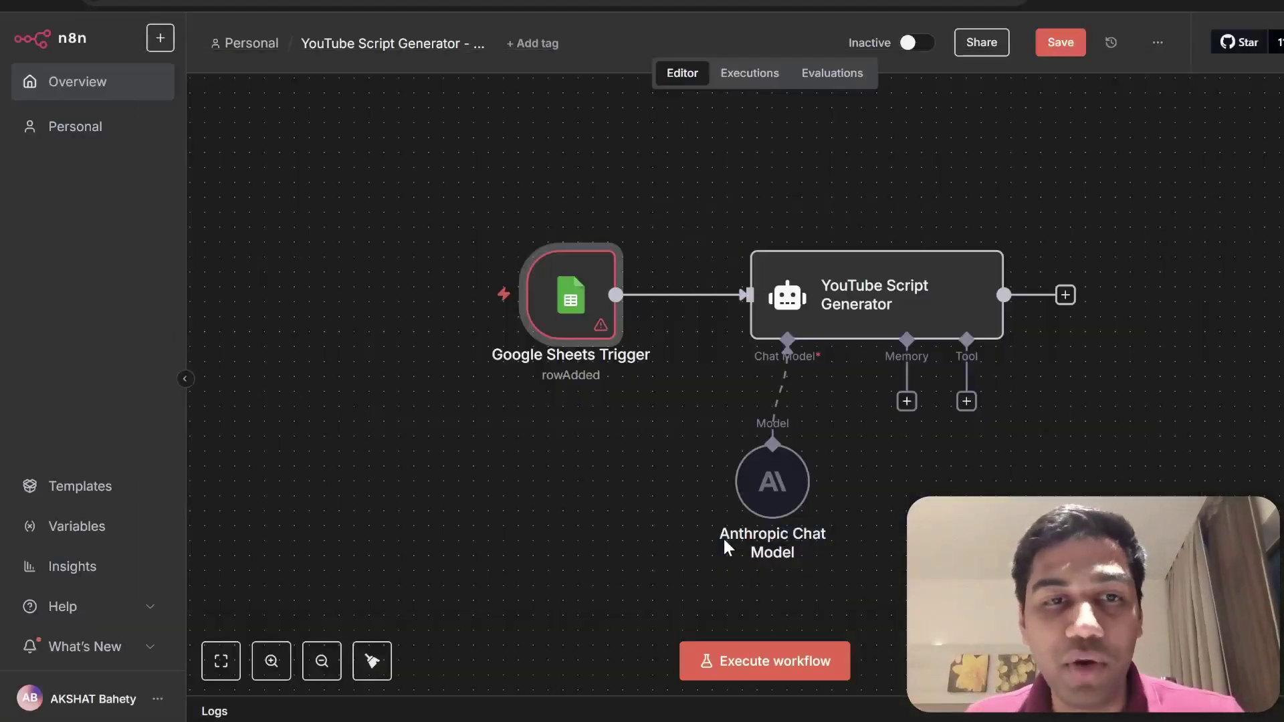
pyautogui.moveTo(528, 355); pyautogui.dragTo(513, 399)
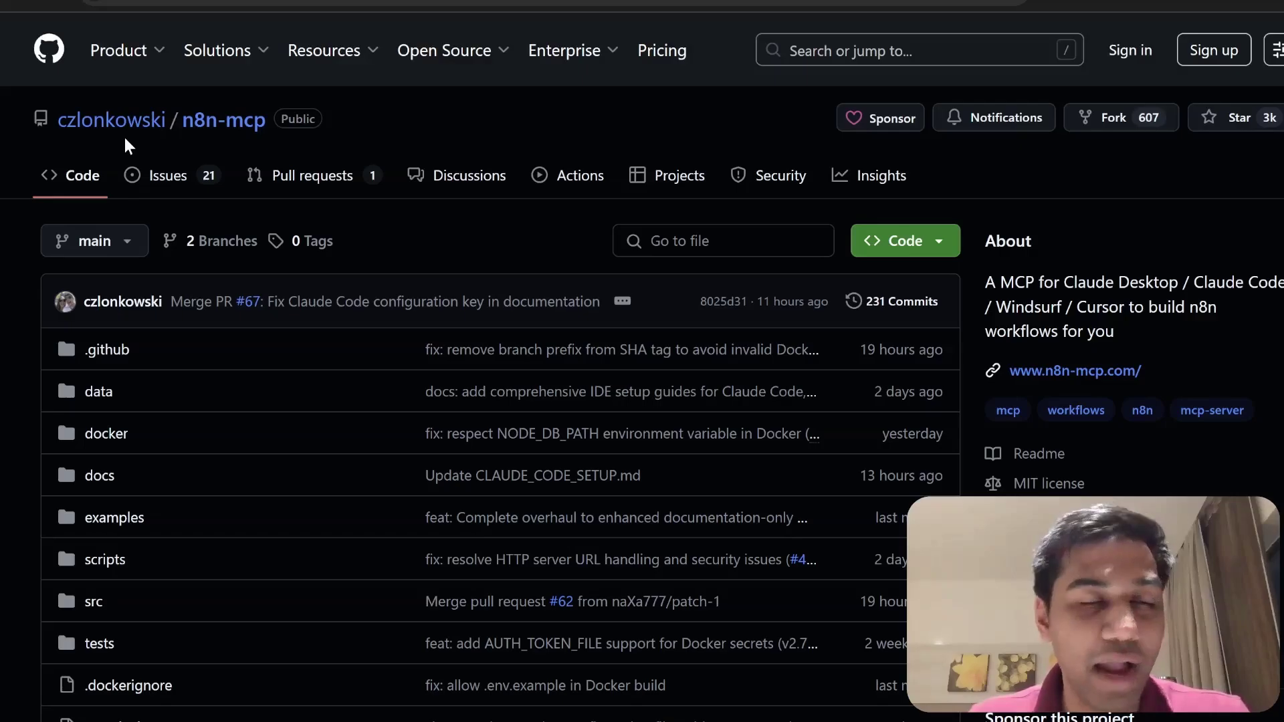
# Look through the n8n-mcp repository's README on GitHub, around its Quick Start section.
pyautogui.scroll(-20, 439, 125)
pyautogui.scroll(15, 725, 590)
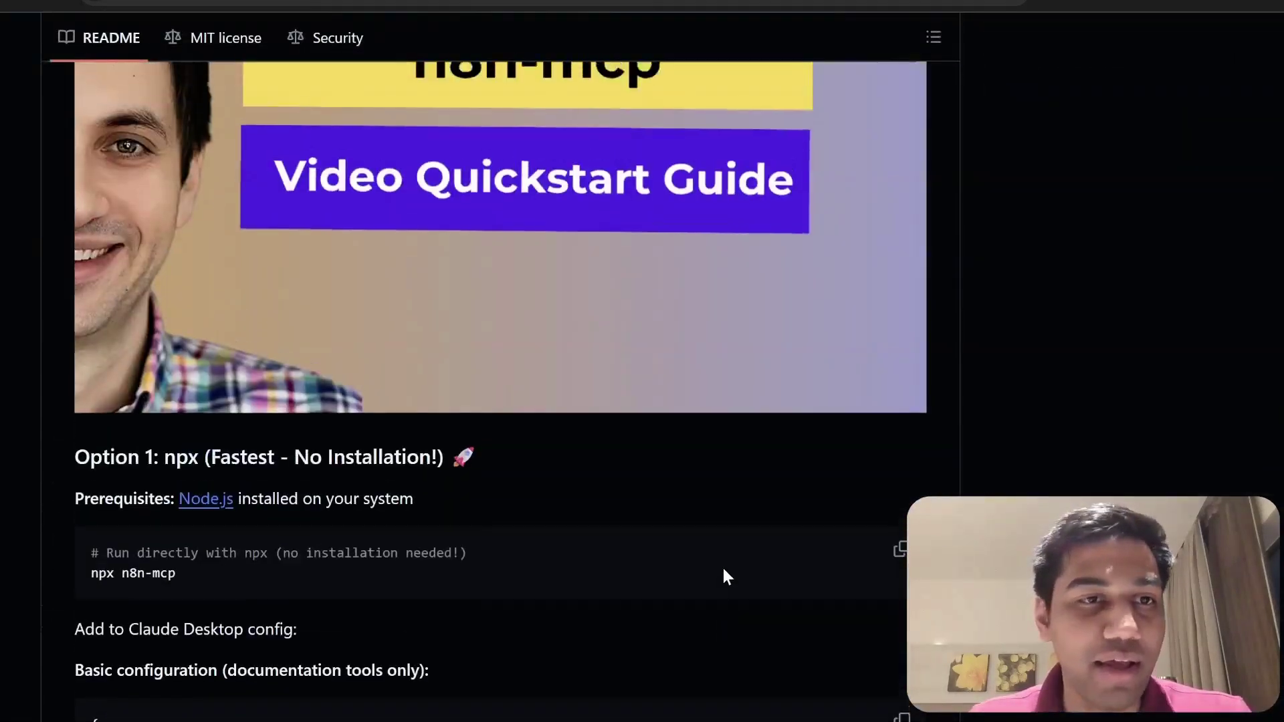
pyautogui.scroll(-1, 1065, 443)
pyautogui.scroll(3, 1065, 445)
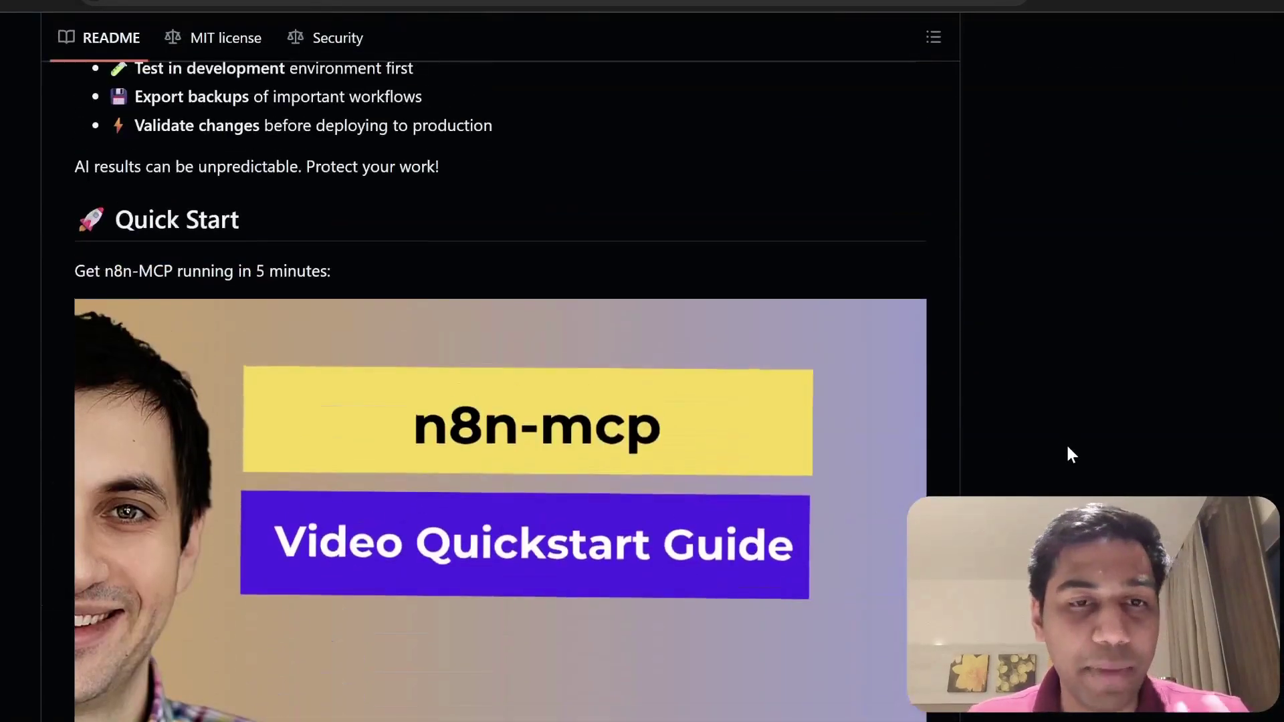
# Return to the overview of the n8n-mcp repository with its file list and project description.
pyautogui.scroll(12, 1068, 448)
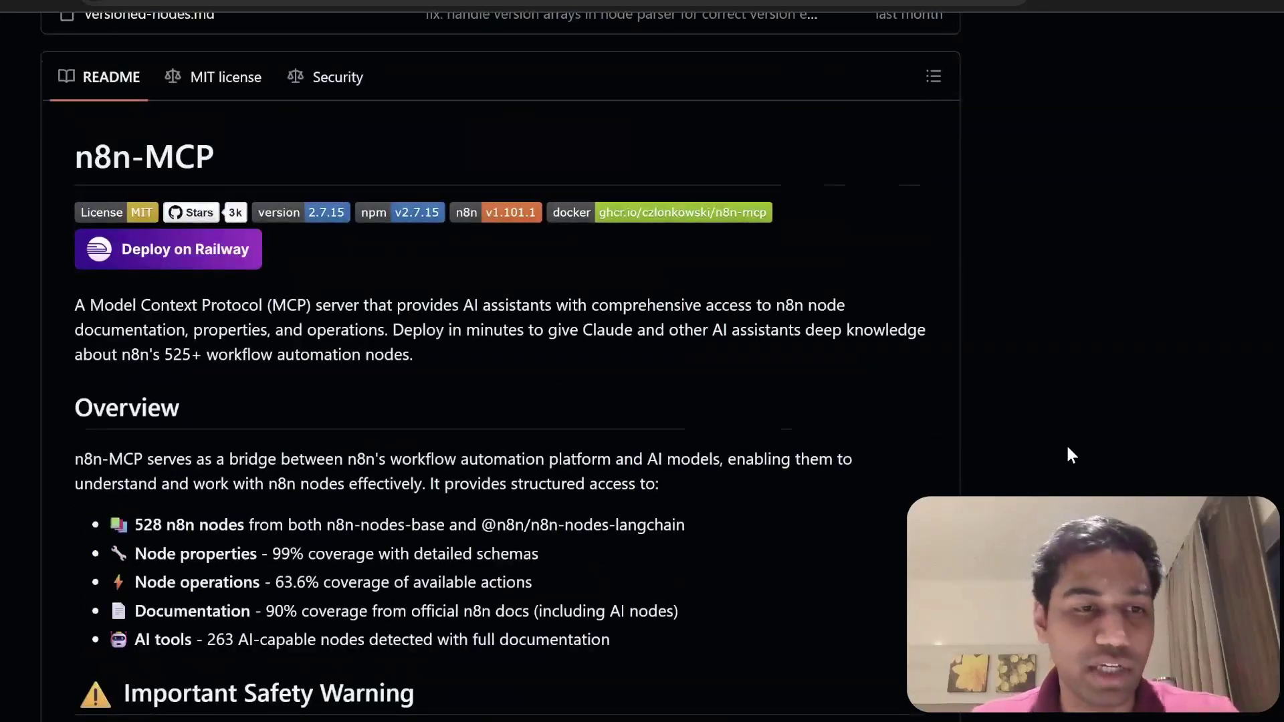
pyautogui.scroll(5, 1068, 453)
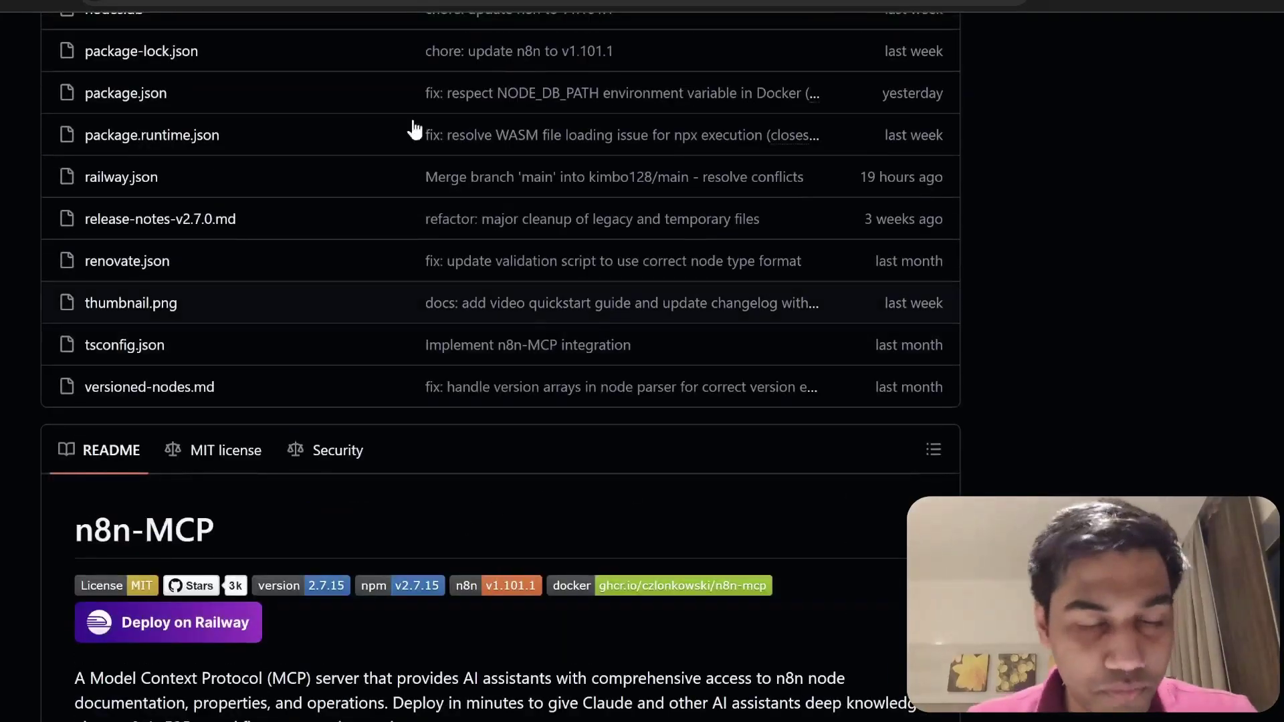
pyautogui.scroll(15, 493, 319)
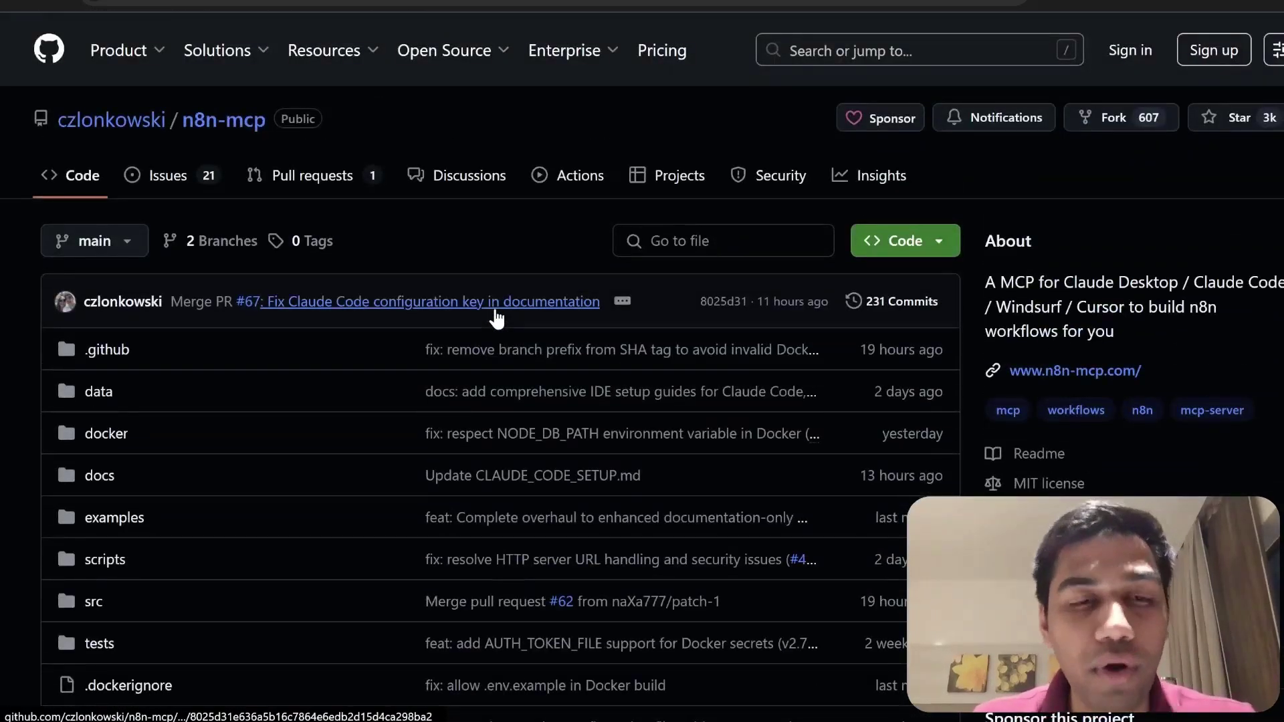
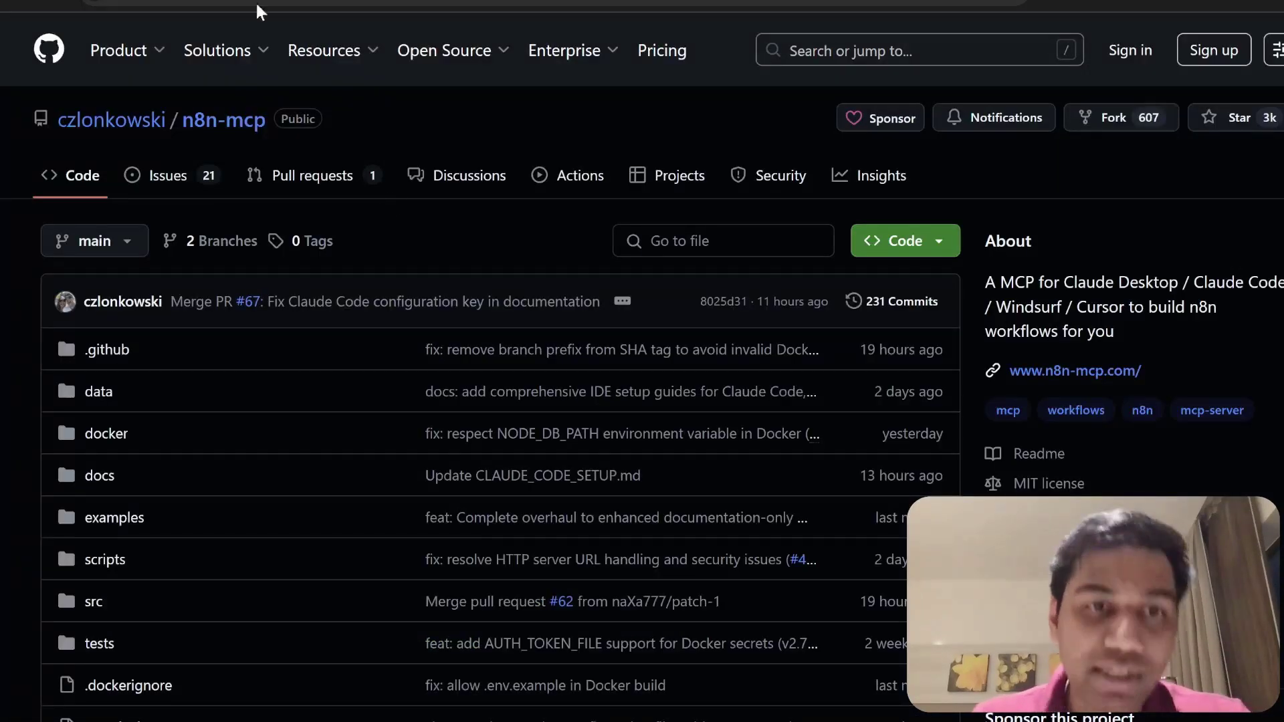
pyautogui.moveTo(247, 50)
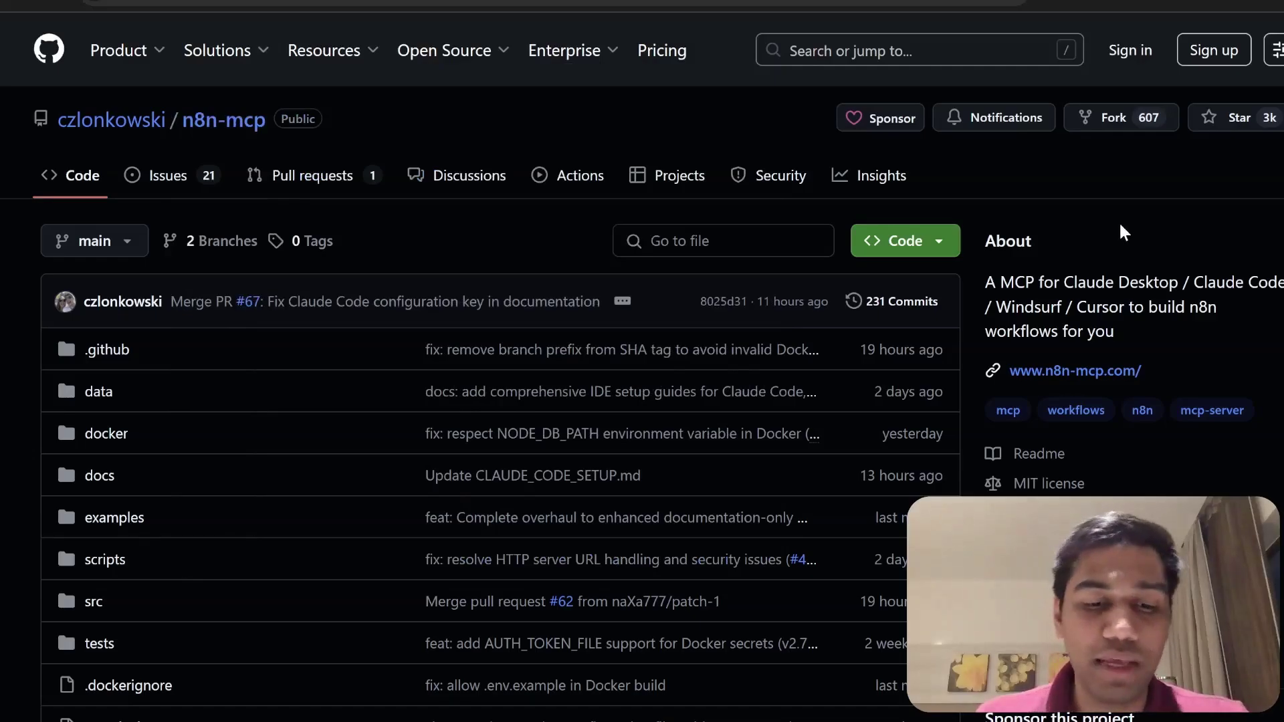
# Open a Windows Command Prompt window with cmd.
pyautogui.press('super+r')
pyautogui.write('cmd')
pyautogui.press('Return')
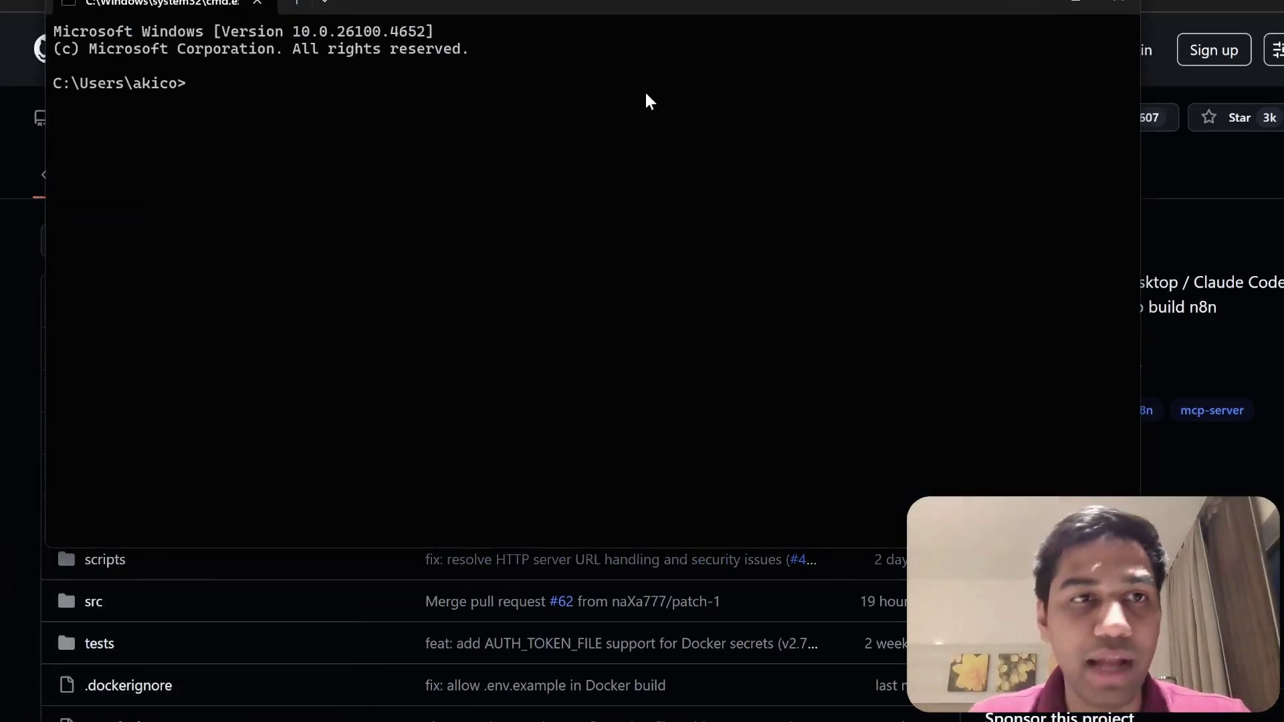
# Return to the n8n-mcp README and copy the "npx n8n-mcp" code block under Option 1: npx.
pyautogui.hotkey('alt', 'Tab')
pyautogui.scroll(-15, 377, 197)
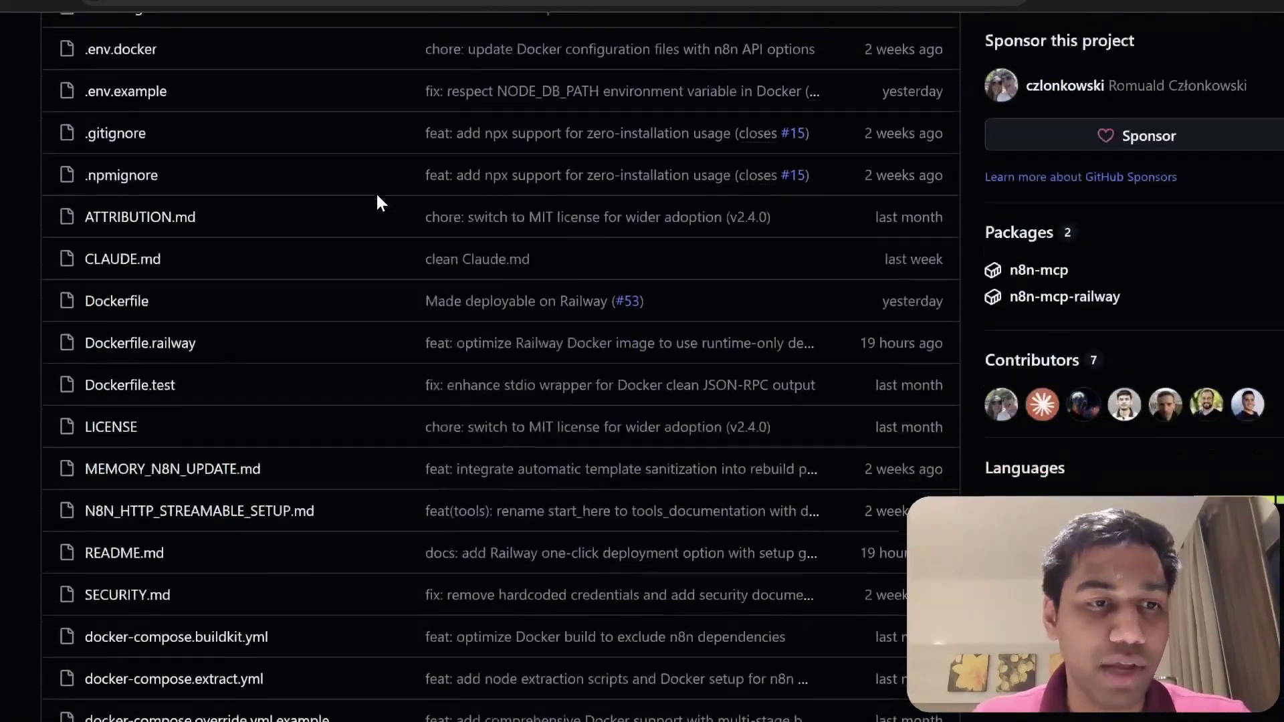
pyautogui.scroll(-15, 378, 201)
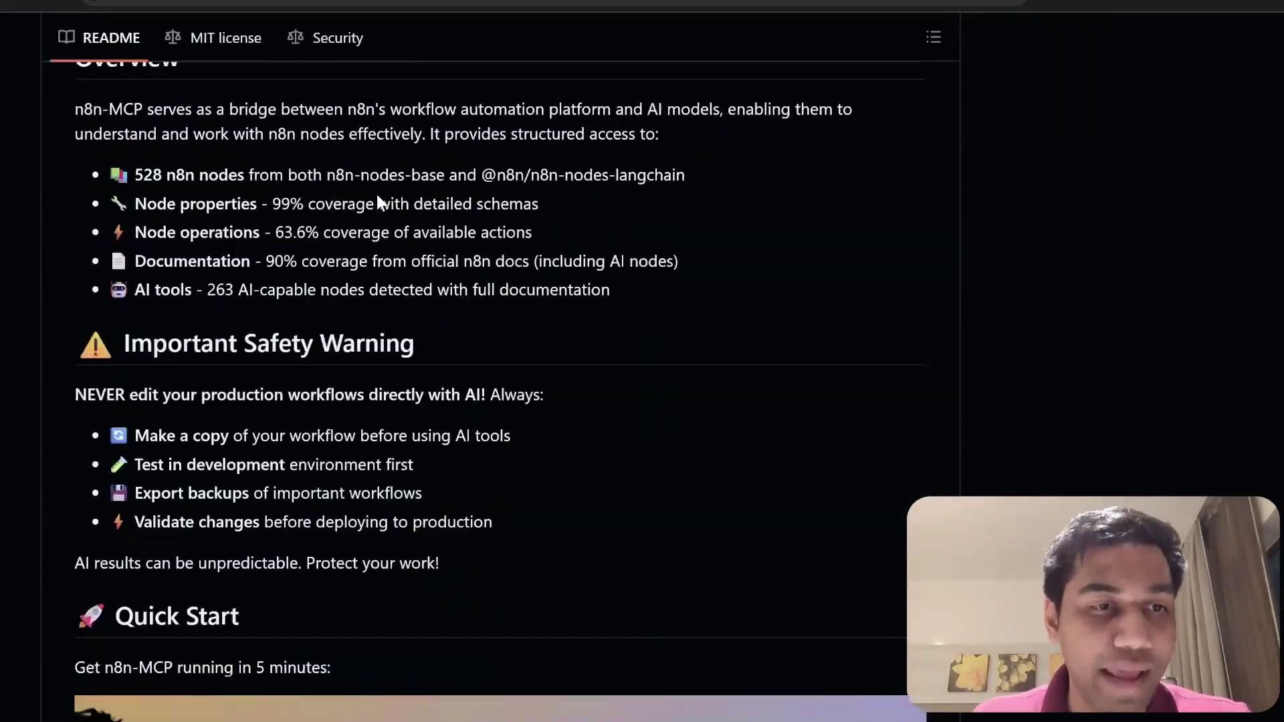
pyautogui.scroll(-12, 378, 201)
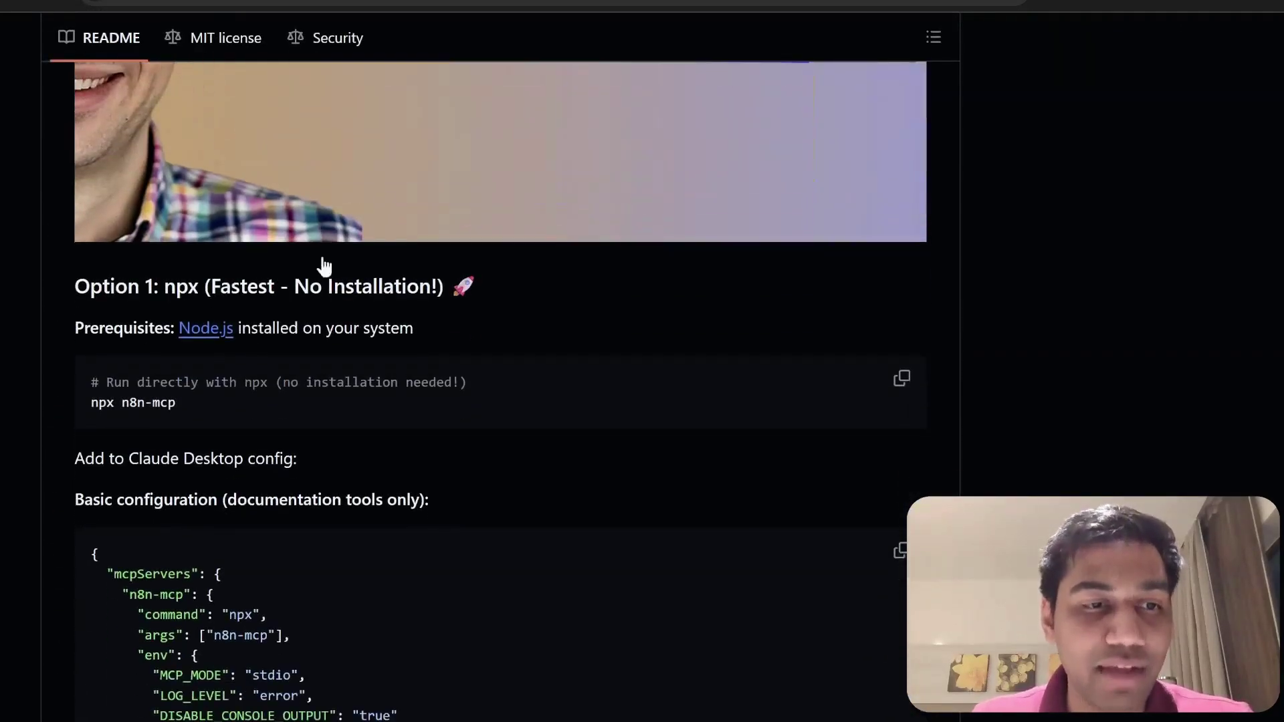
pyautogui.moveTo(192, 404); pyautogui.dragTo(90, 402)
pyautogui.scroll(-2, 328, 370)
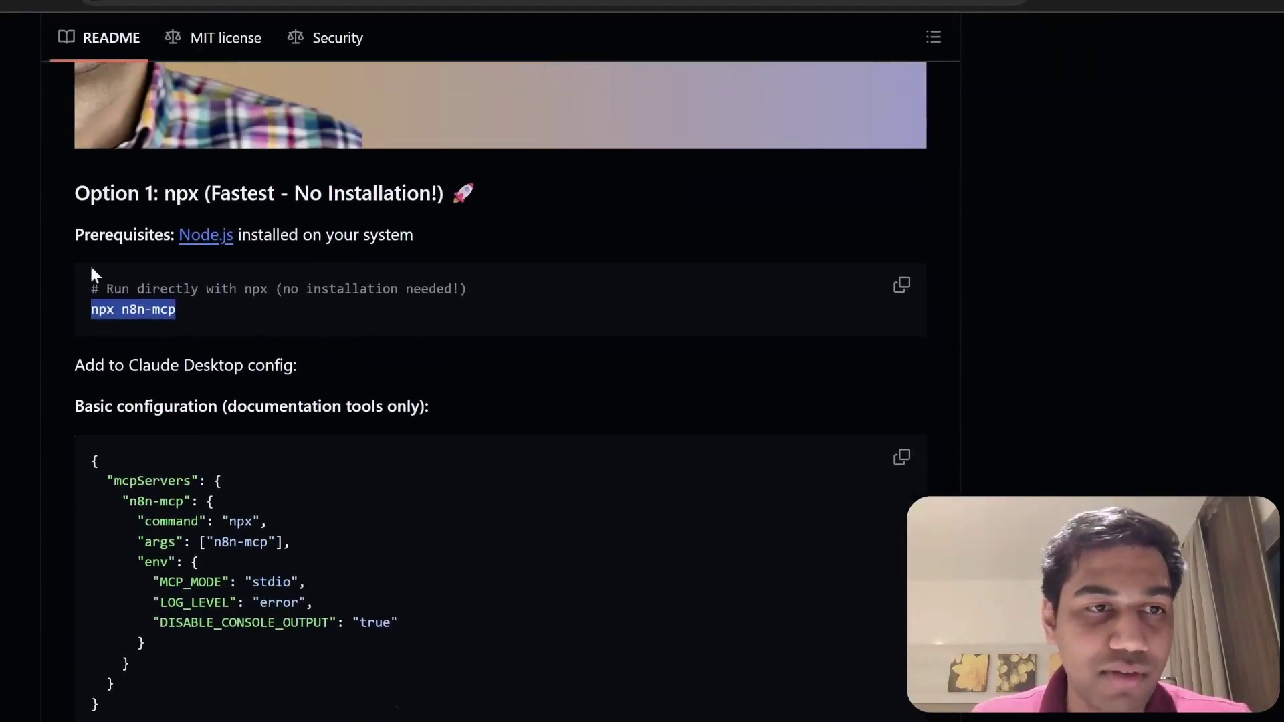
pyautogui.click(91, 270)
pyautogui.moveTo(279, 301); pyautogui.dragTo(82, 308)
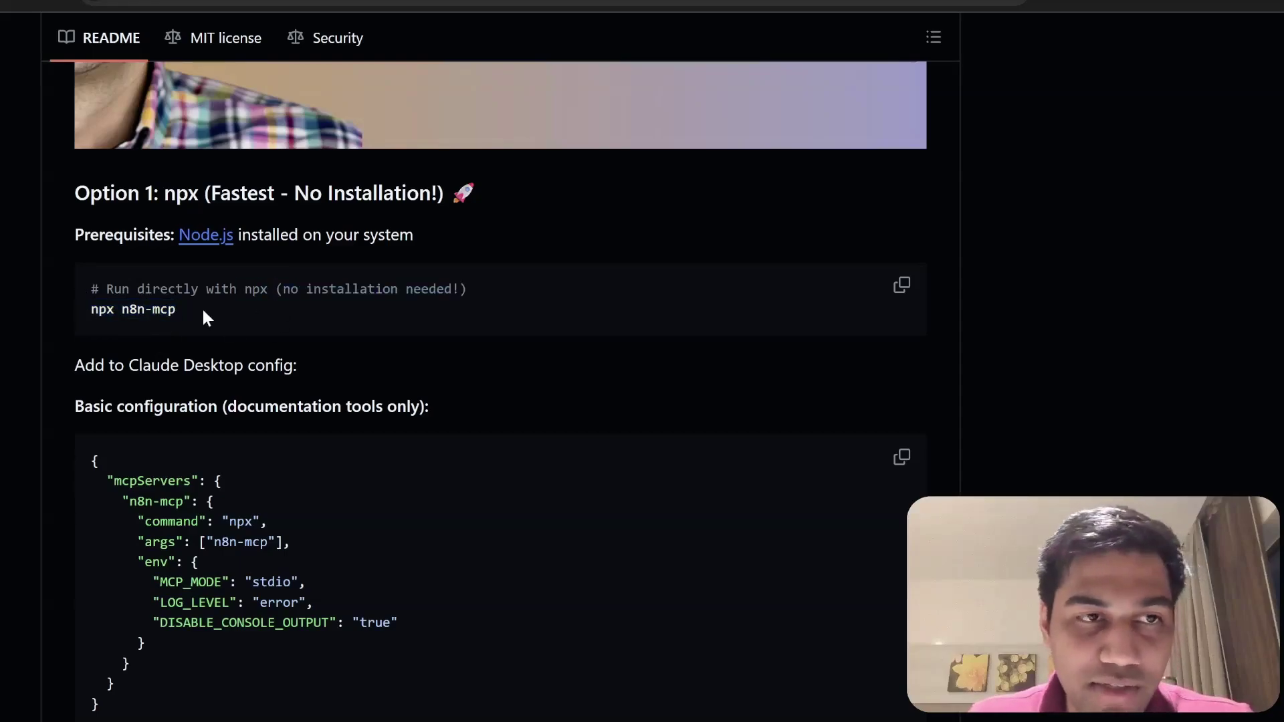
pyautogui.moveTo(202, 307); pyautogui.dragTo(91, 309)
pyautogui.click(497, 331)
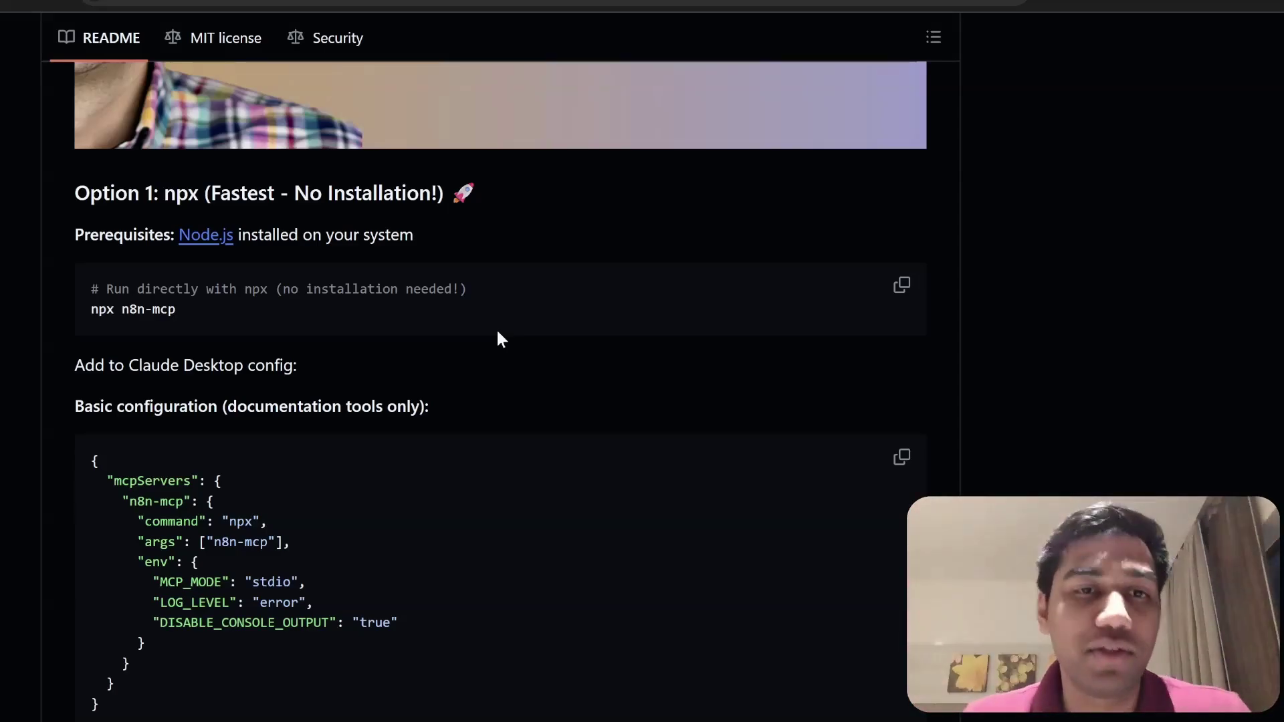
pyautogui.click(896, 284)
# Switch to the Command Prompt, try pasting the copied npx block despite its multiple lines, and erase the npx n8n-mcp line.
pyautogui.hotkey('alt', 'Tab')
pyautogui.hotkey('ctrl', 'v')
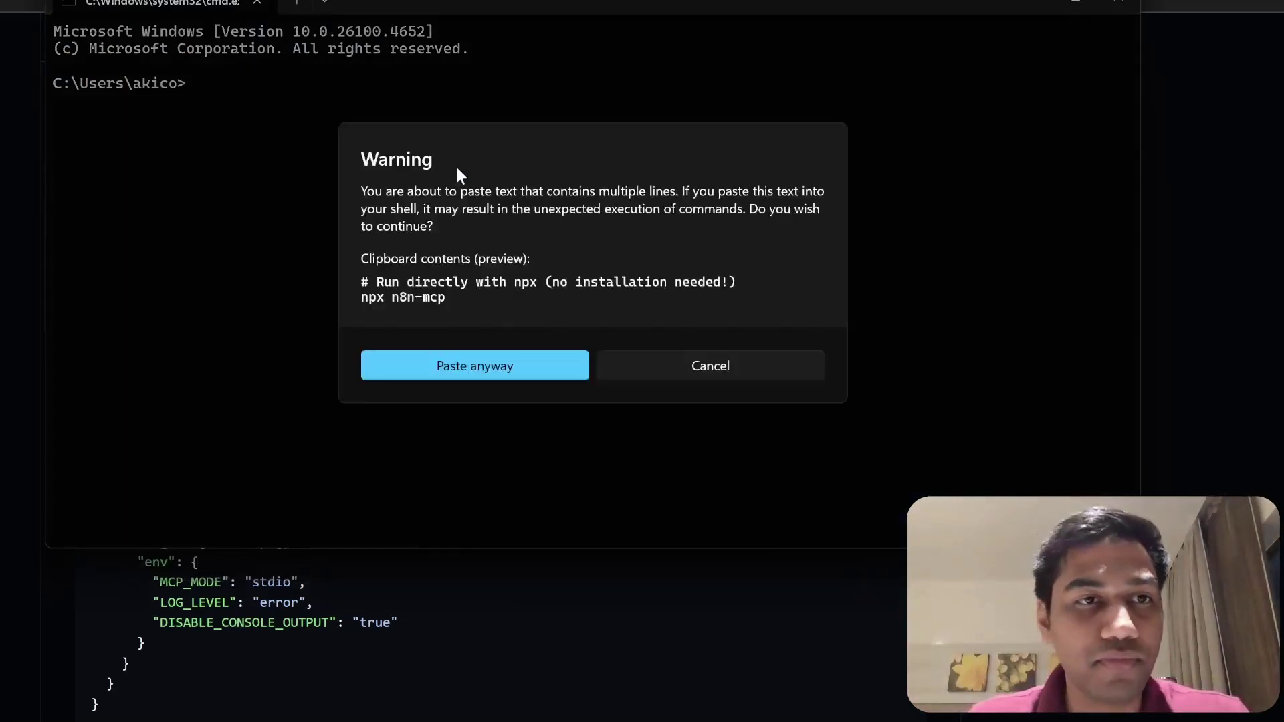
pyautogui.click(510, 367)
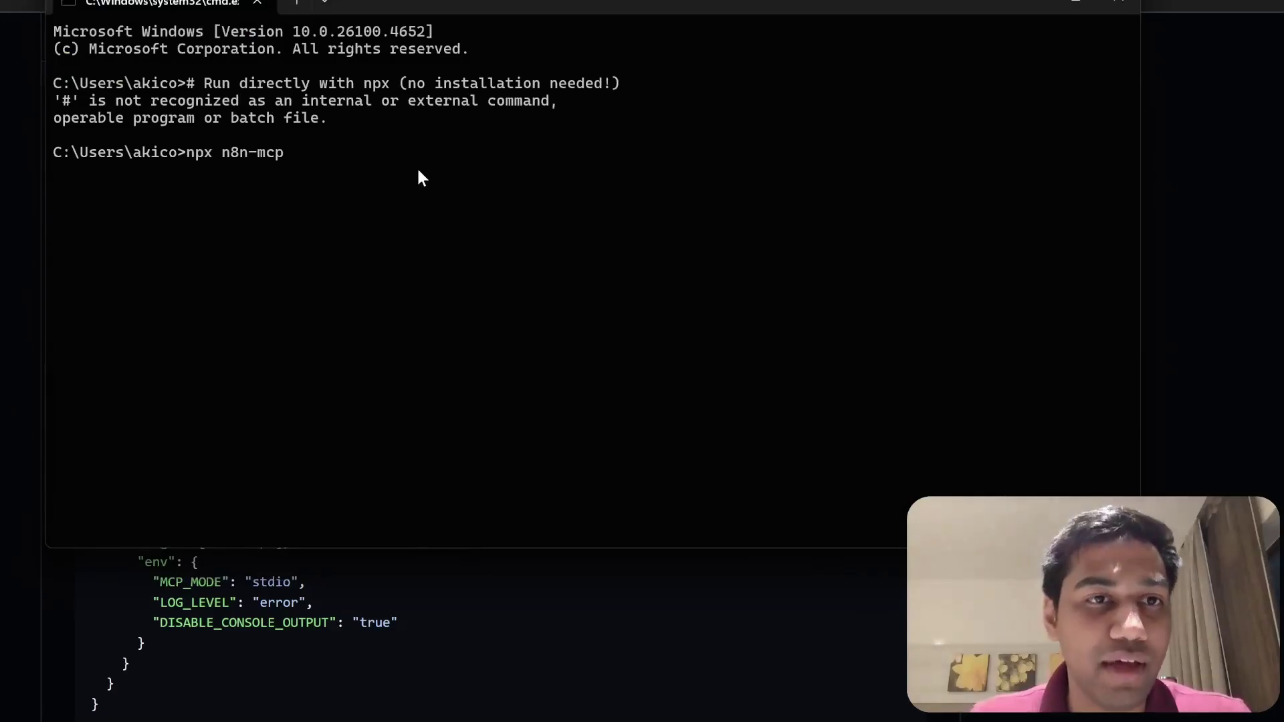
pyautogui.press('BackSpace')
pyautogui.press('BackSpace')
pyautogui.press('BackSpace')
pyautogui.press('BackSpace')
pyautogui.press('BackSpace')
pyautogui.press('BackSpace')
pyautogui.press('BackSpace')
pyautogui.press('BackSpace')
pyautogui.press('BackSpace')
pyautogui.press('BackSpace')
pyautogui.press('BackSpace')
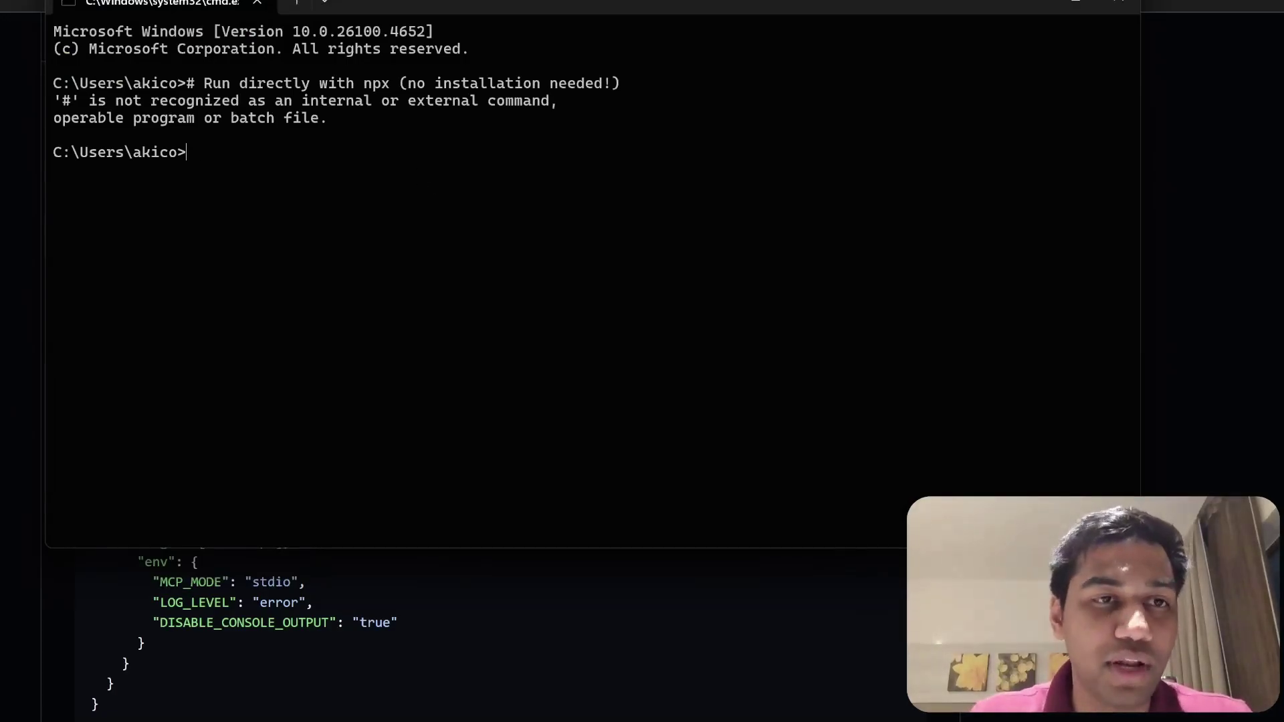
# Paste the copied multi-line block with npx n8n-mcp at the empty command prompt.
pyautogui.write('n')
pyautogui.press('BackSpace')
pyautogui.hotkey('ctrl', 'v')
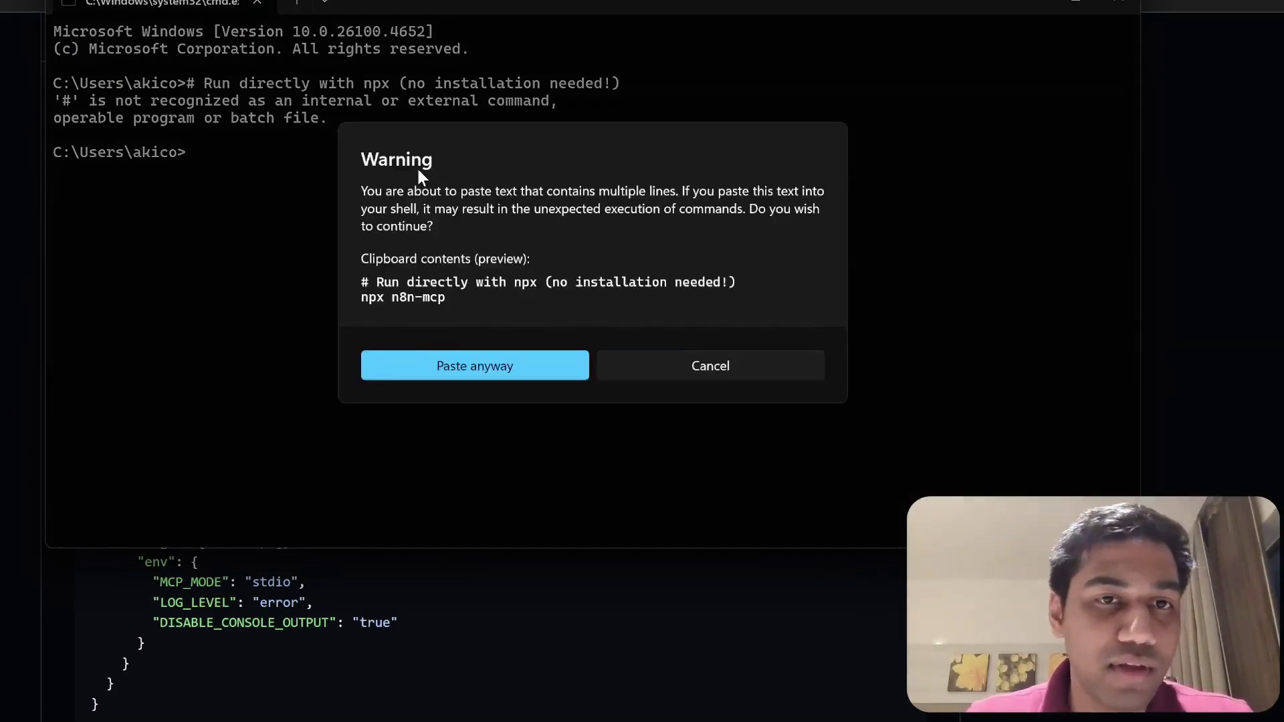
pyautogui.click(473, 368)
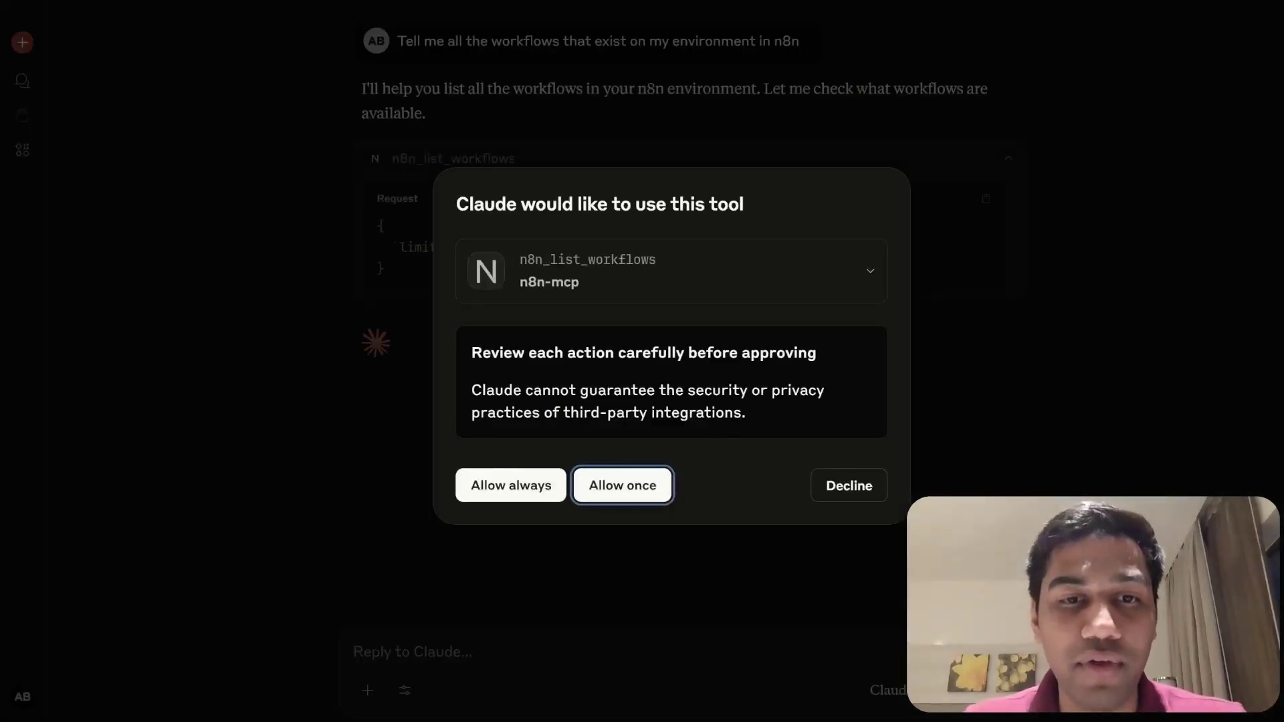
# Always allow Claude to use the n8n_list_workflows tool of n8n-mcp.
pyautogui.click(538, 491)
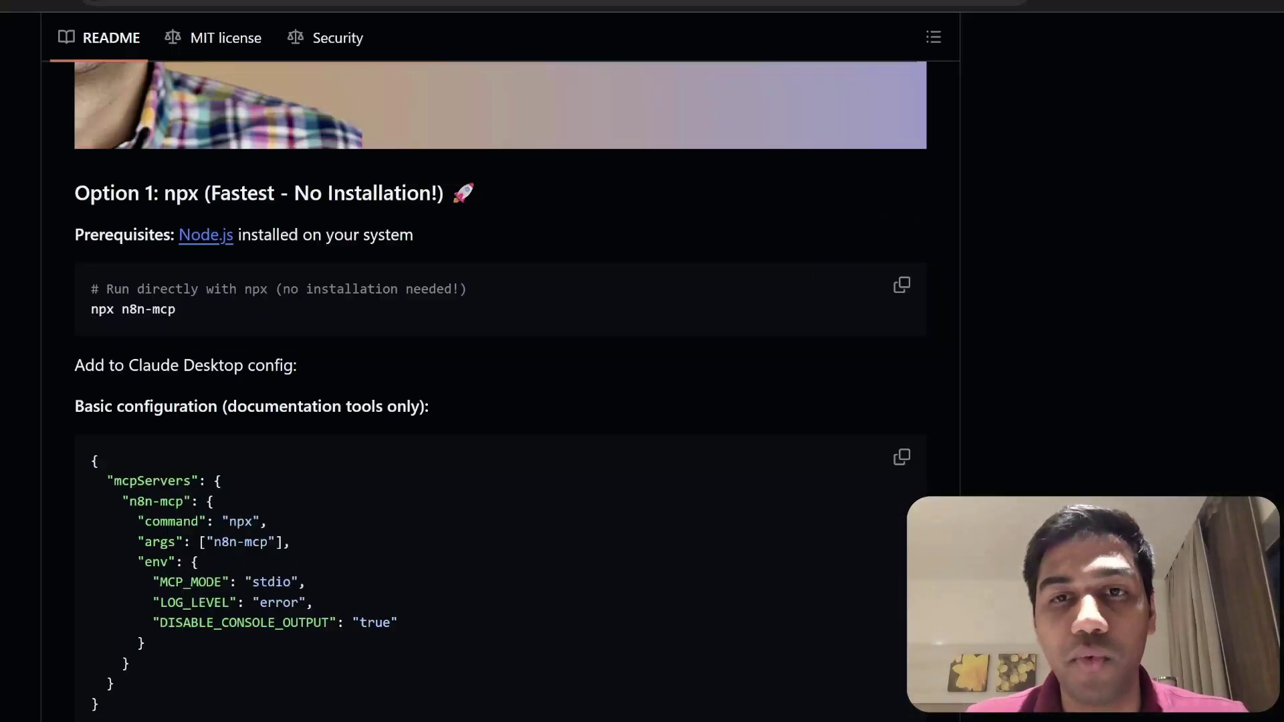
# Search the web for "claude desktop app" in a new browser tab and open the Download Claude page.
pyautogui.hotkey('ctrl', 't')
pyautogui.write('clau')
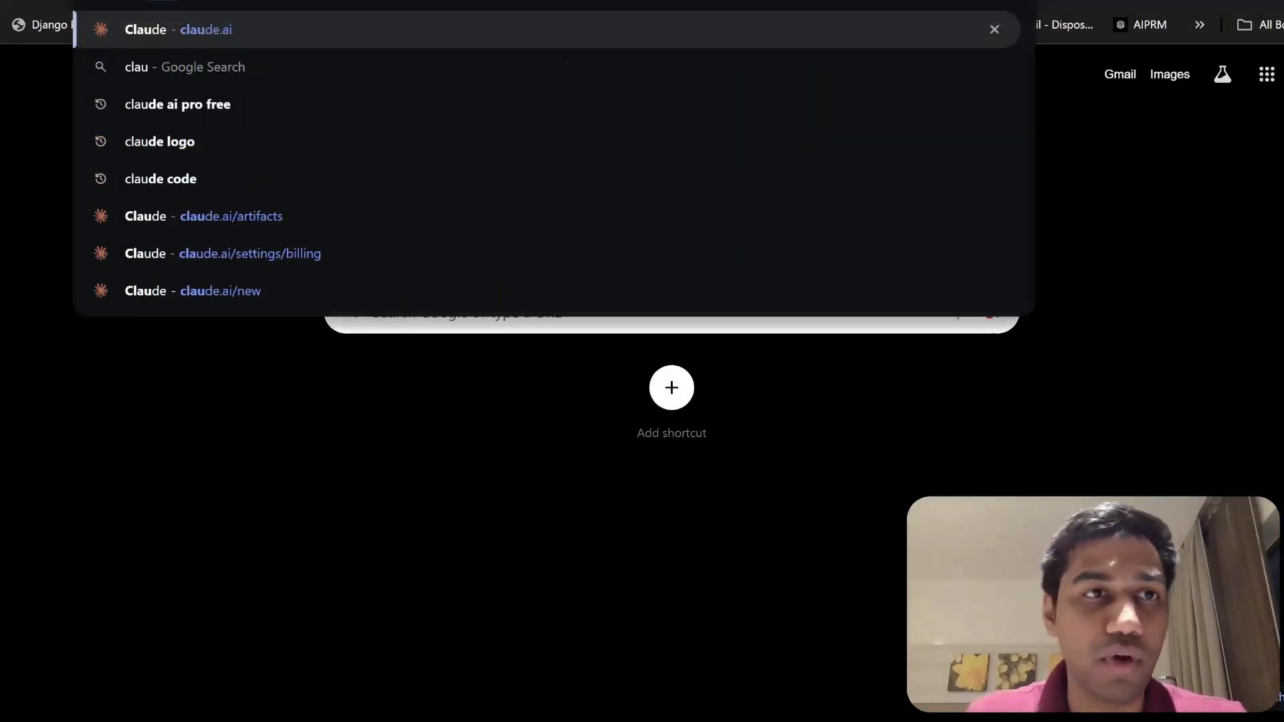
pyautogui.press('Escape')
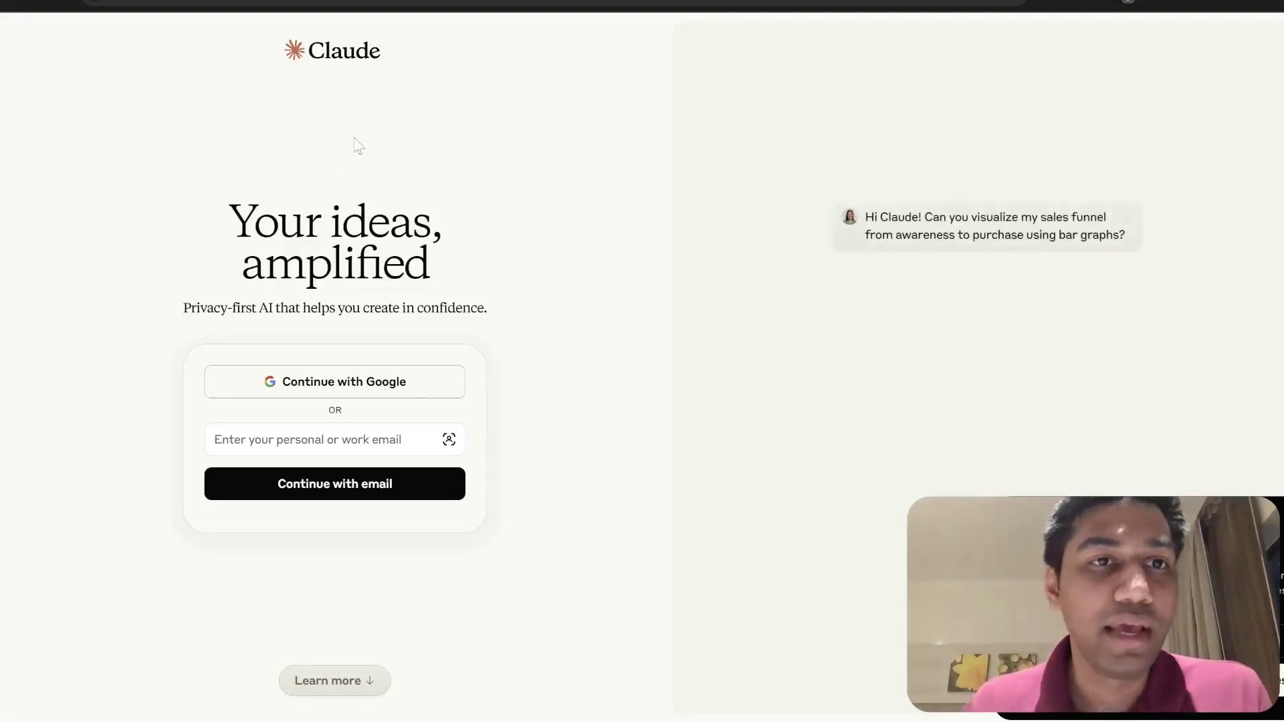
pyautogui.hotkey('ctrl', 'l')
pyautogui.write('claude des')
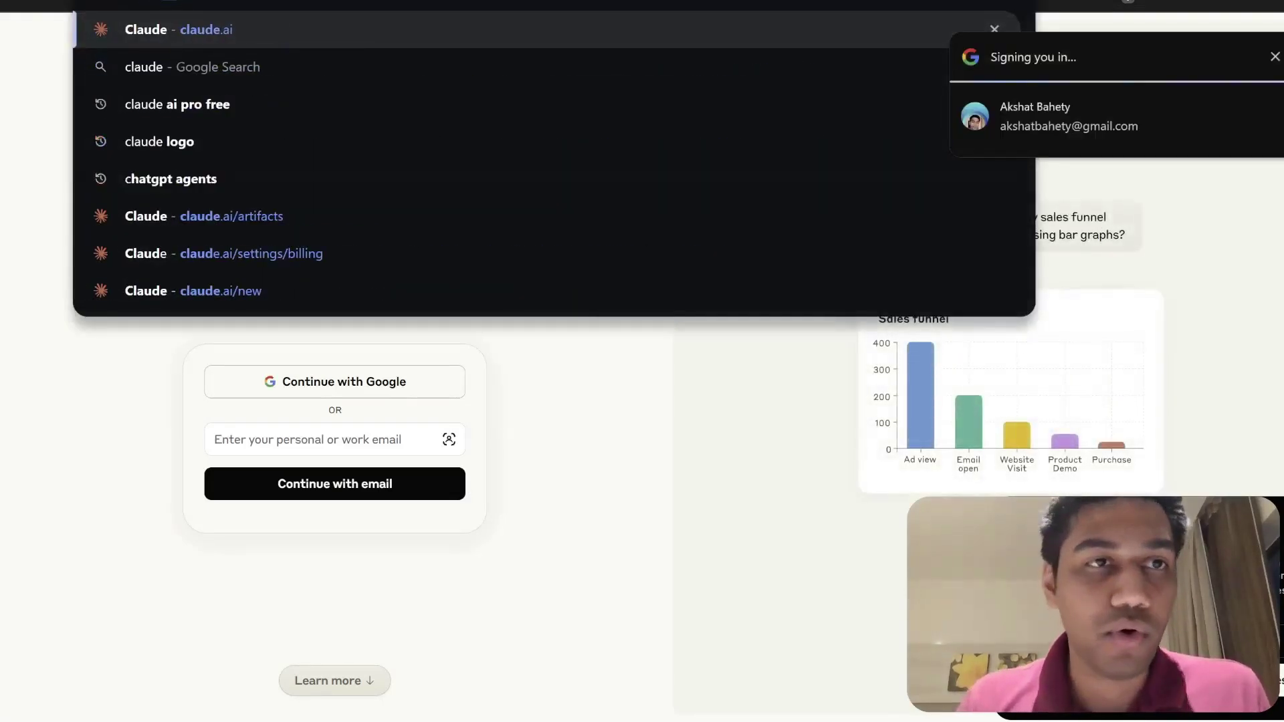
pyautogui.write('ktop app')
pyautogui.press('Return')
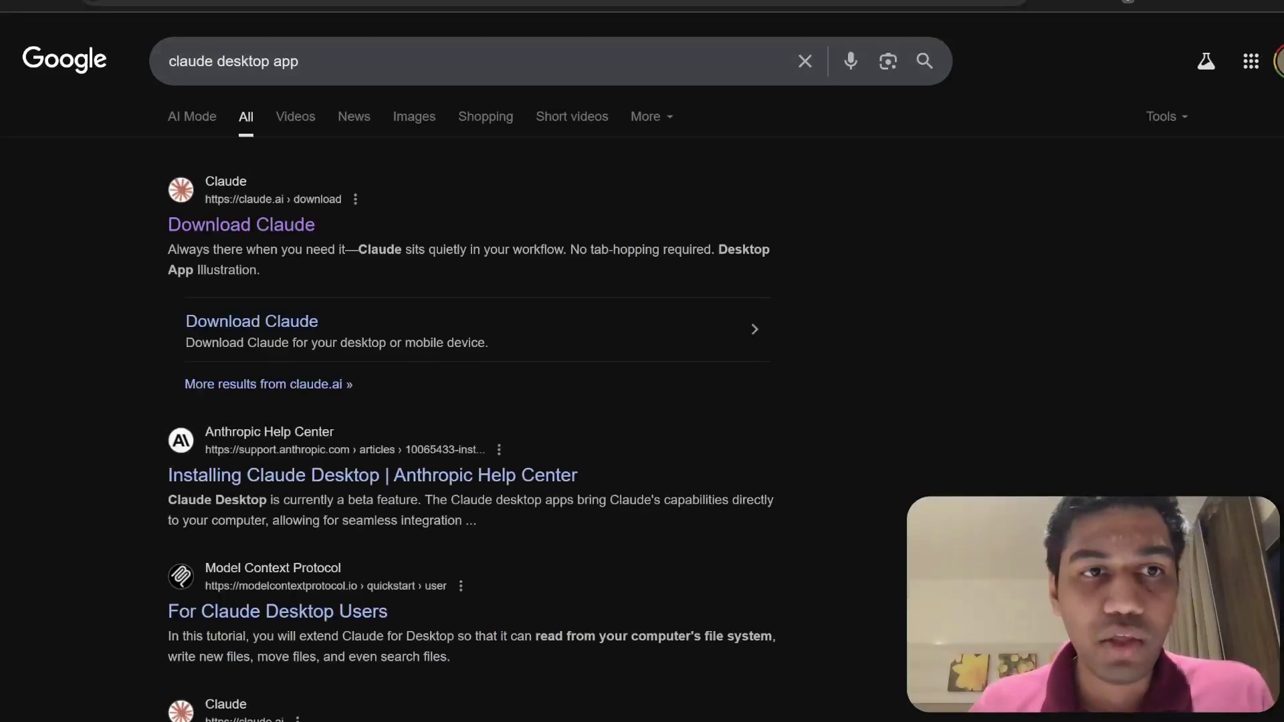
pyautogui.click(299, 227)
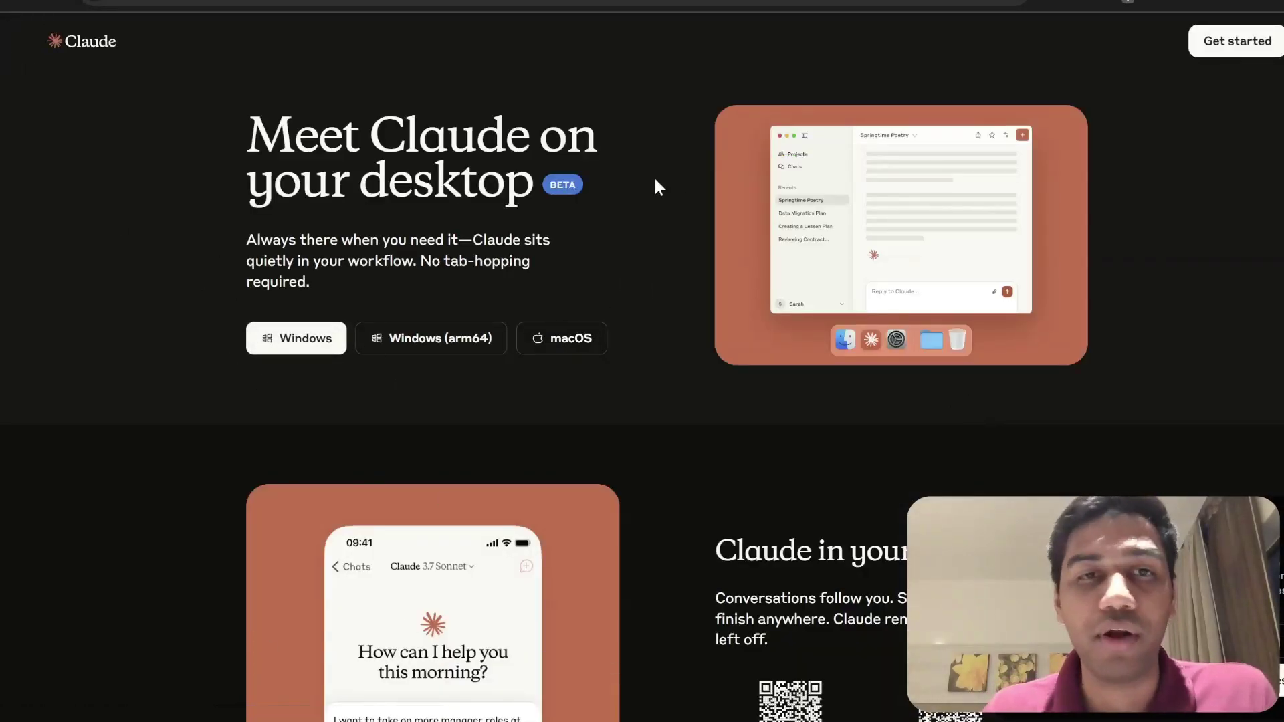
pyautogui.scroll(-3, 655, 179)
# Switch to the Claude desktop app and open its Developer settings.
pyautogui.hotkey('alt', 'Tab')
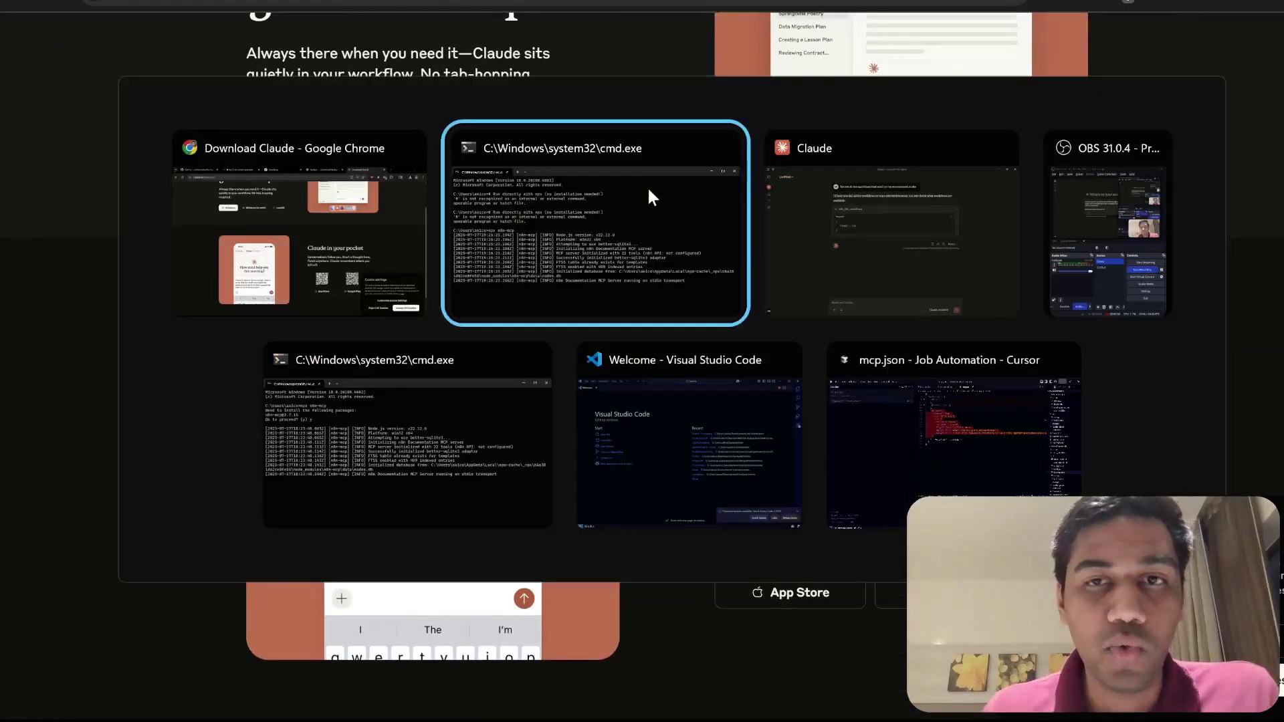
pyautogui.hotkey('alt', 'Tab')
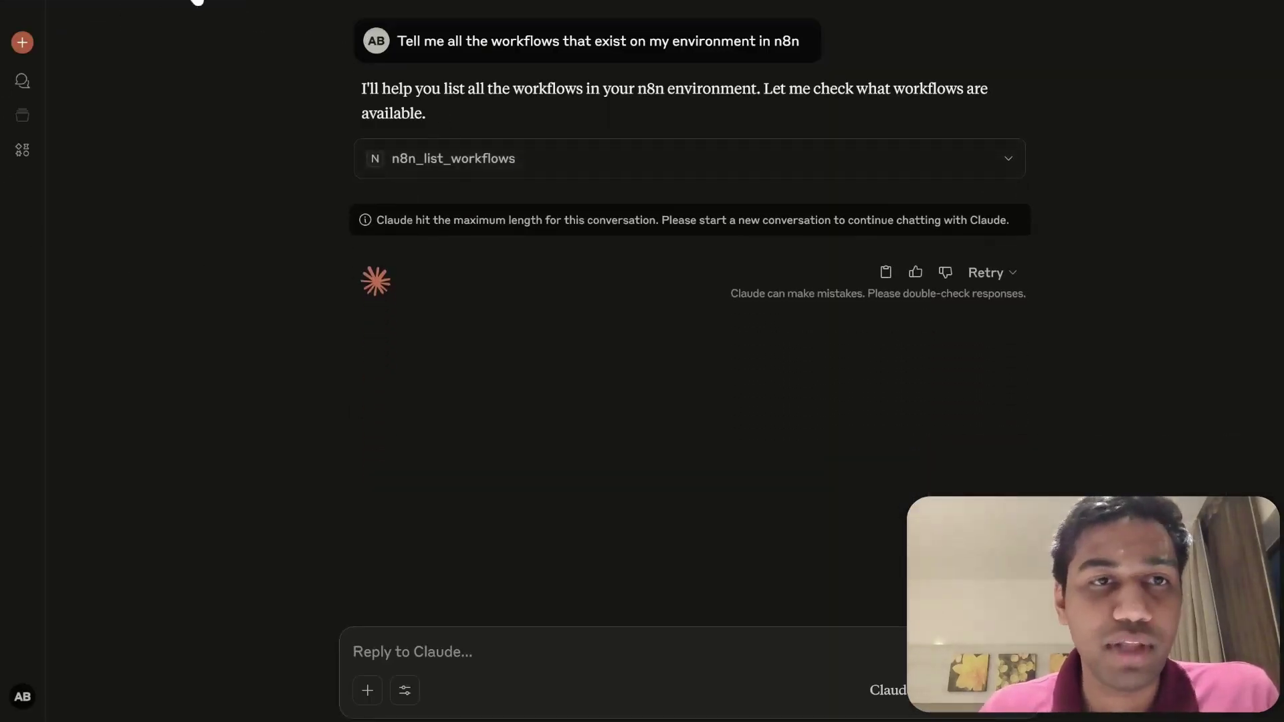
pyautogui.press('super+Down')
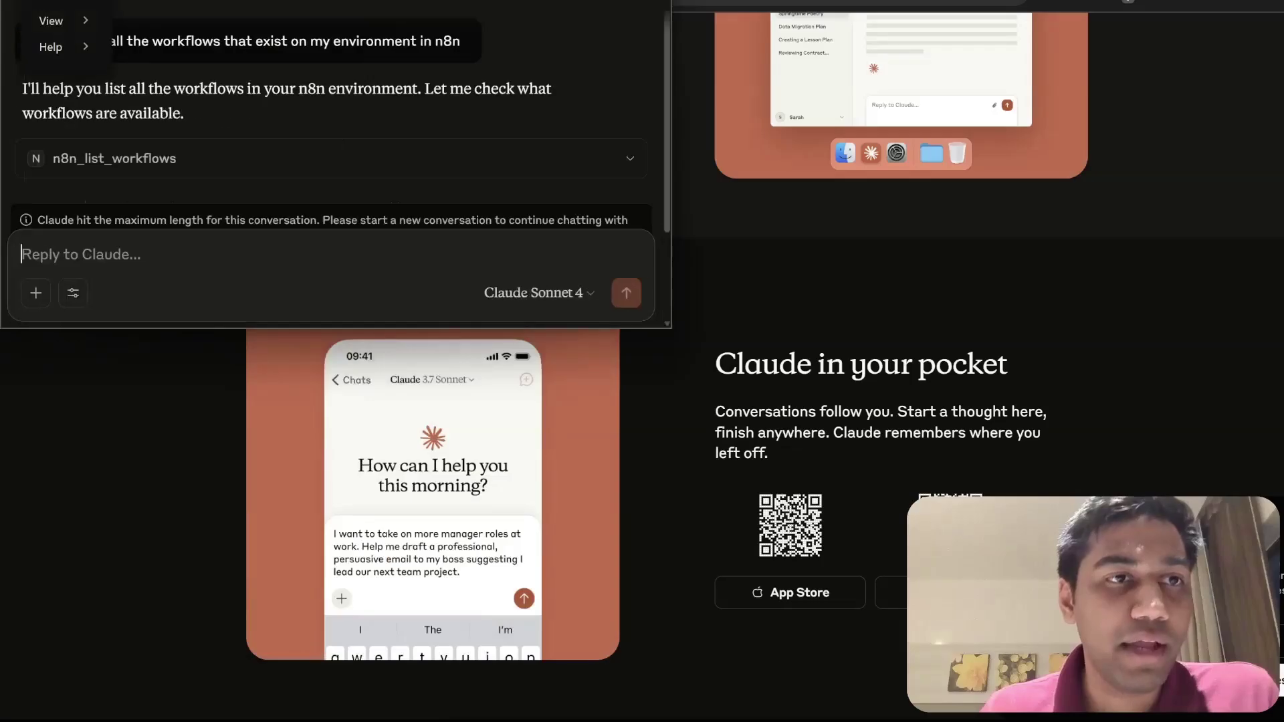
pyautogui.press('super+Up')
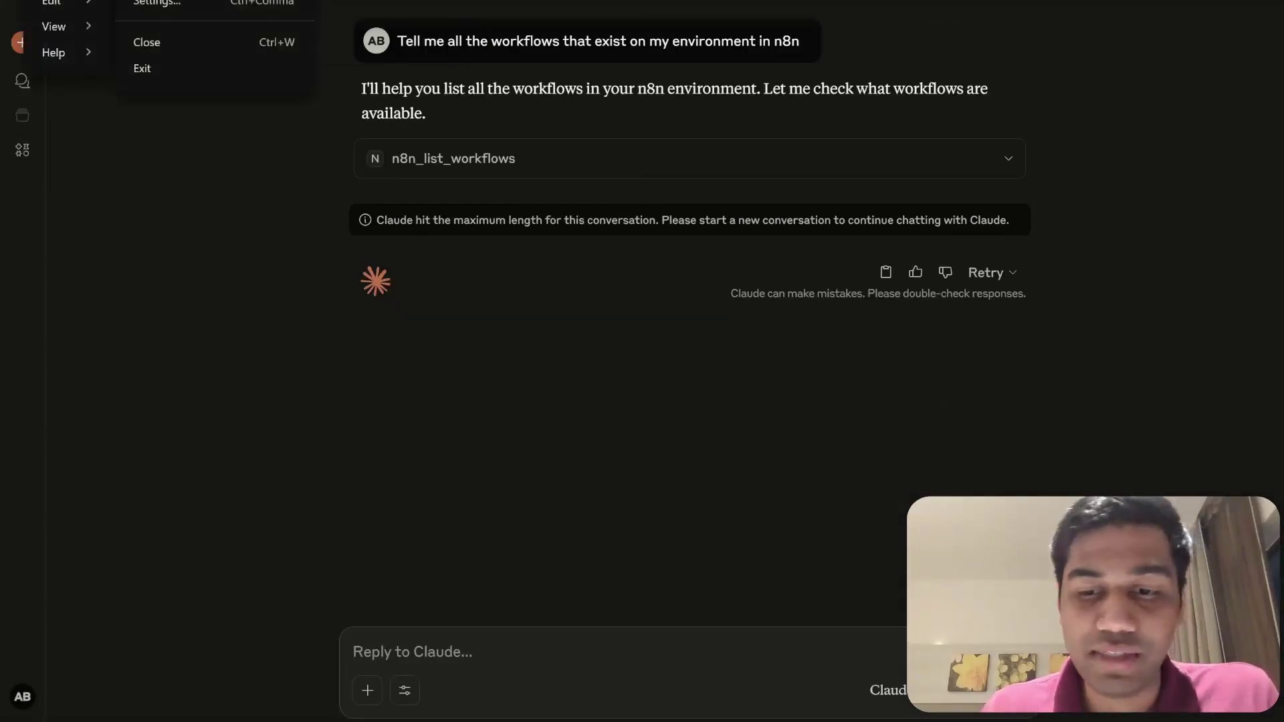
pyautogui.click(164, 6)
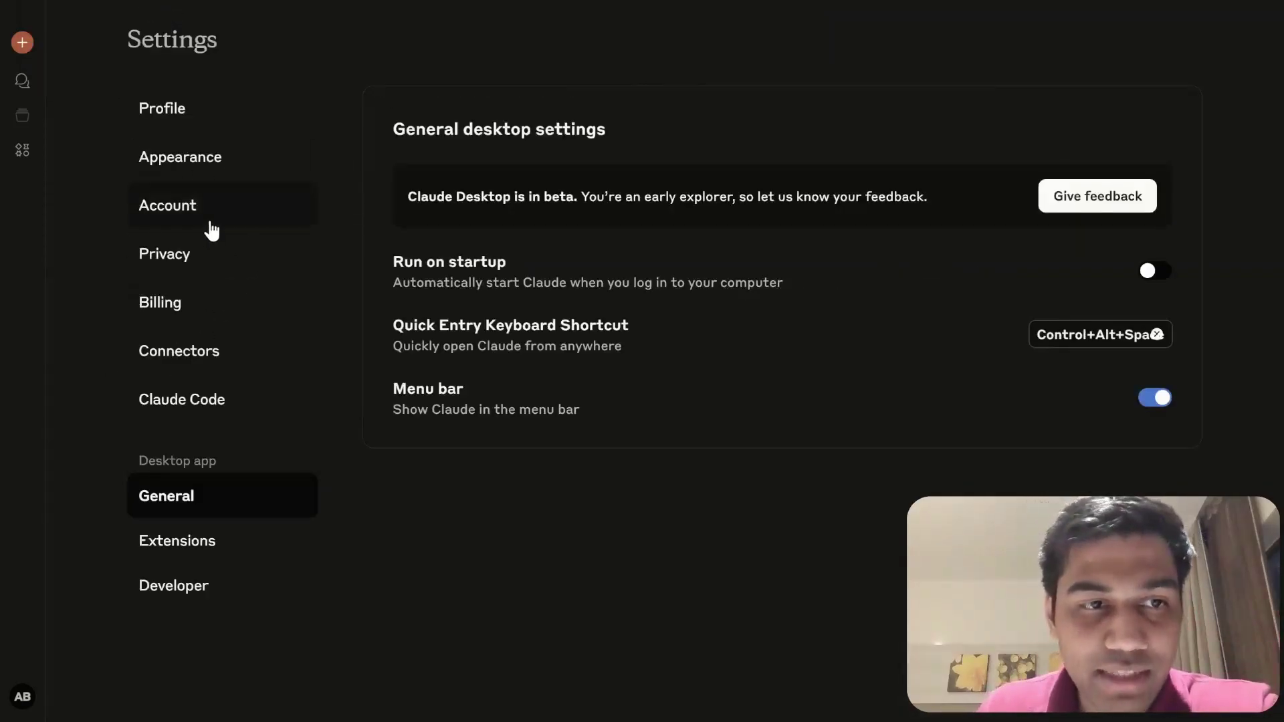
pyautogui.click(208, 552)
pyautogui.click(205, 593)
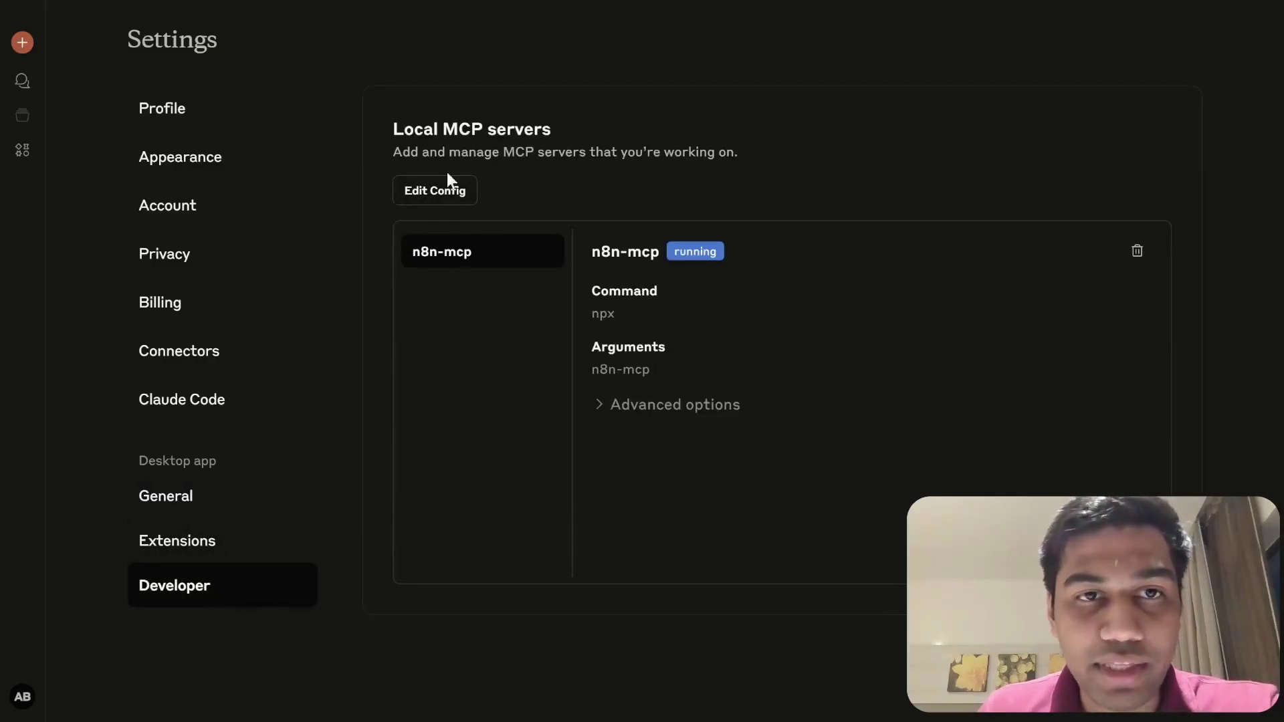
# Open the local MCP servers' config location for editing and bring up the file actions for claude_desktop_config.json.
pyautogui.moveTo(394, 129); pyautogui.dragTo(579, 129)
pyautogui.click(579, 129)
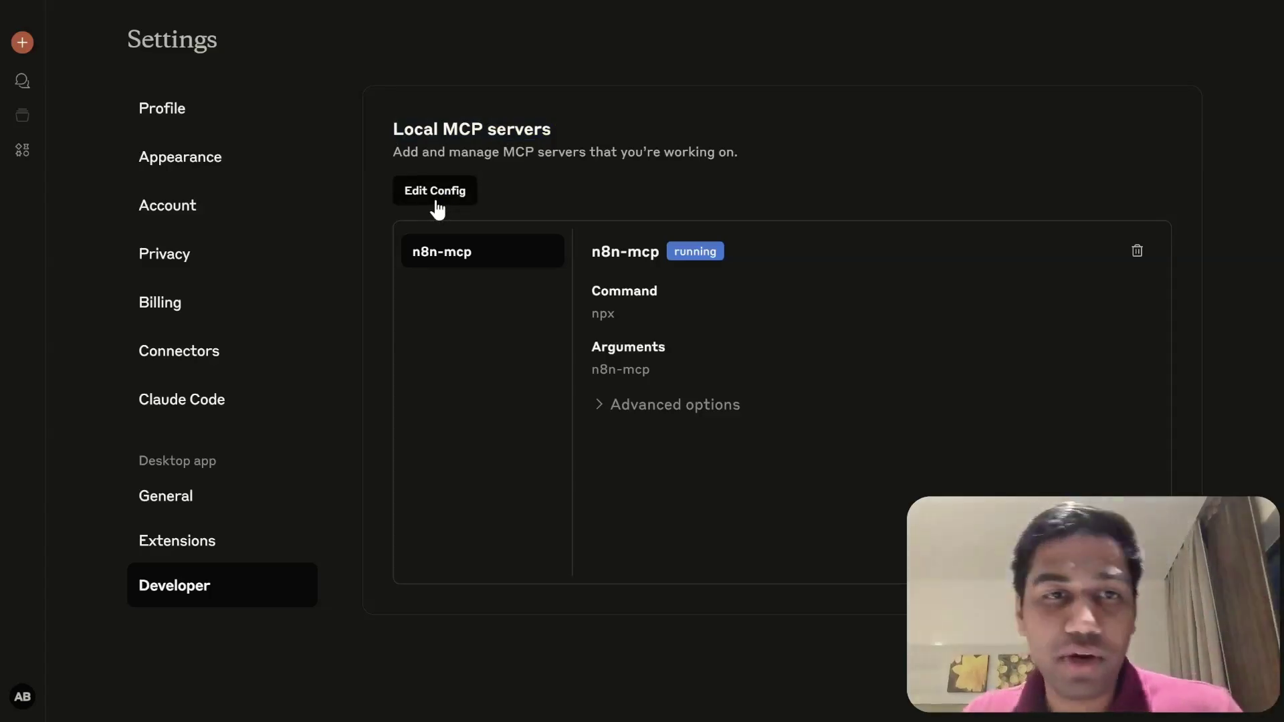
pyautogui.click(436, 194)
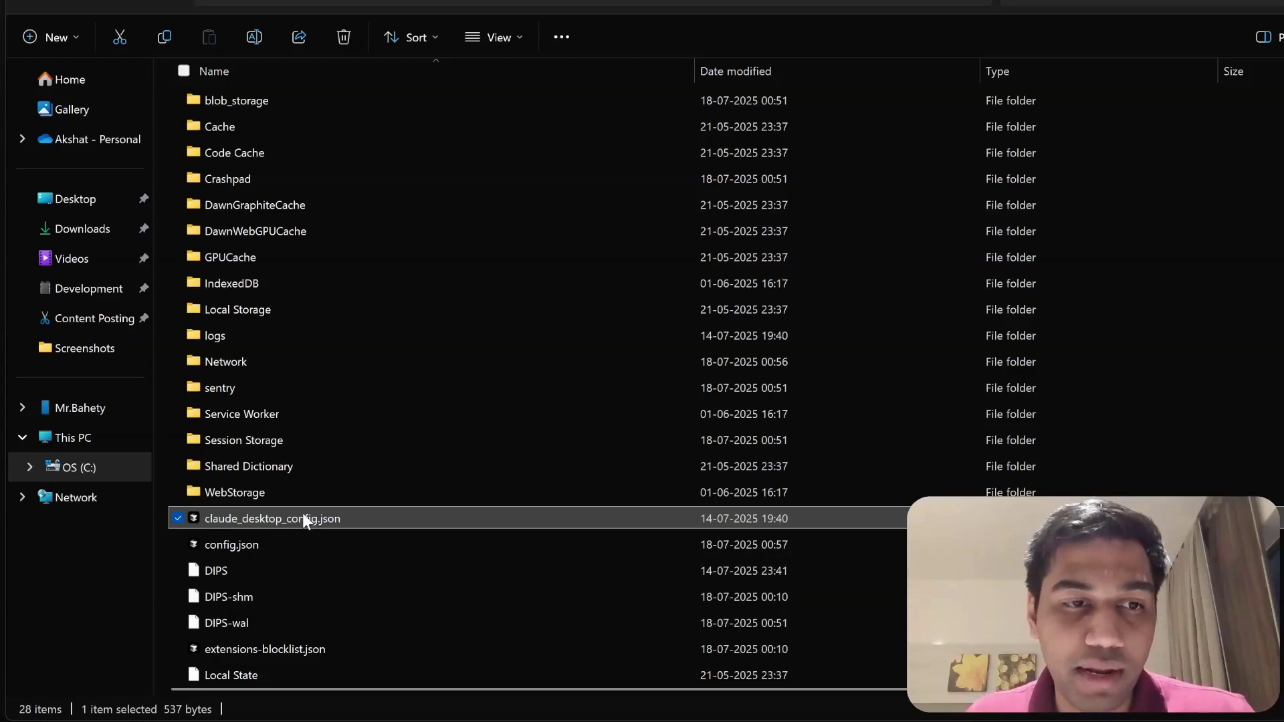
pyautogui.rightClick(303, 520)
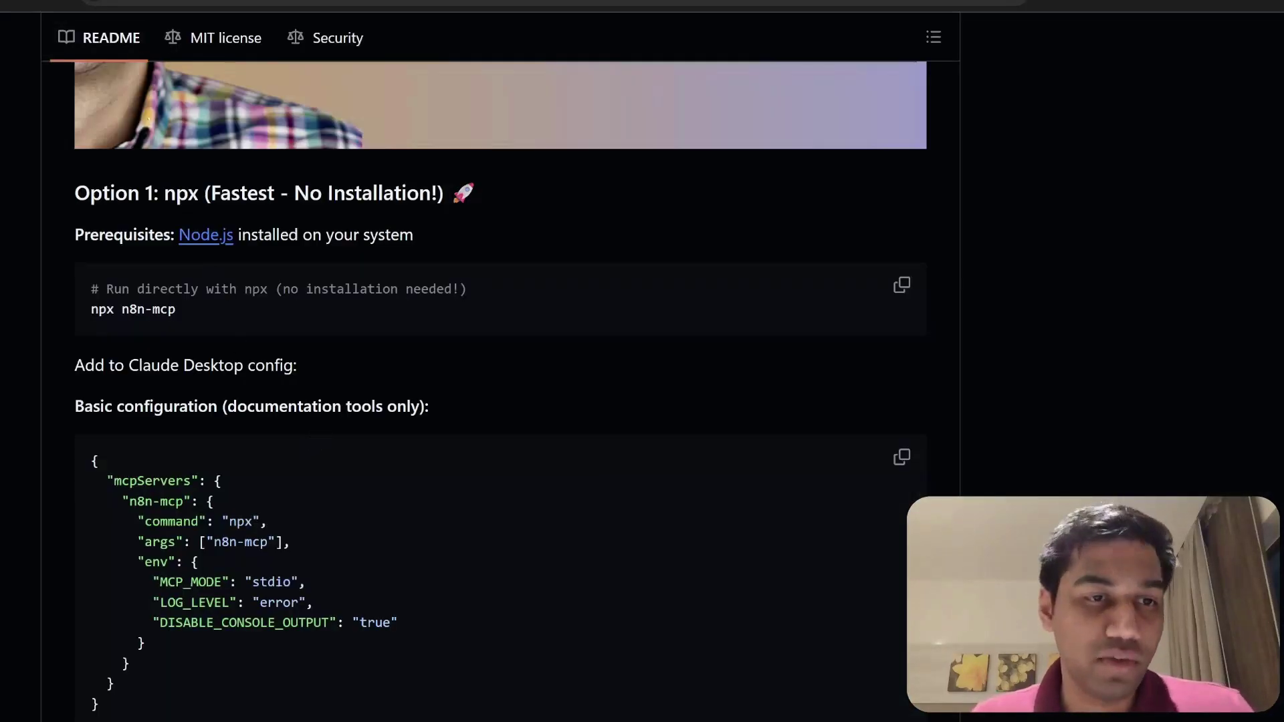
# Copy the README's full n8n-mcp configuration with n8n management tools, including the N8N_API_URL and N8N_API_KEY entries.
pyautogui.scroll(-8, 344, 380)
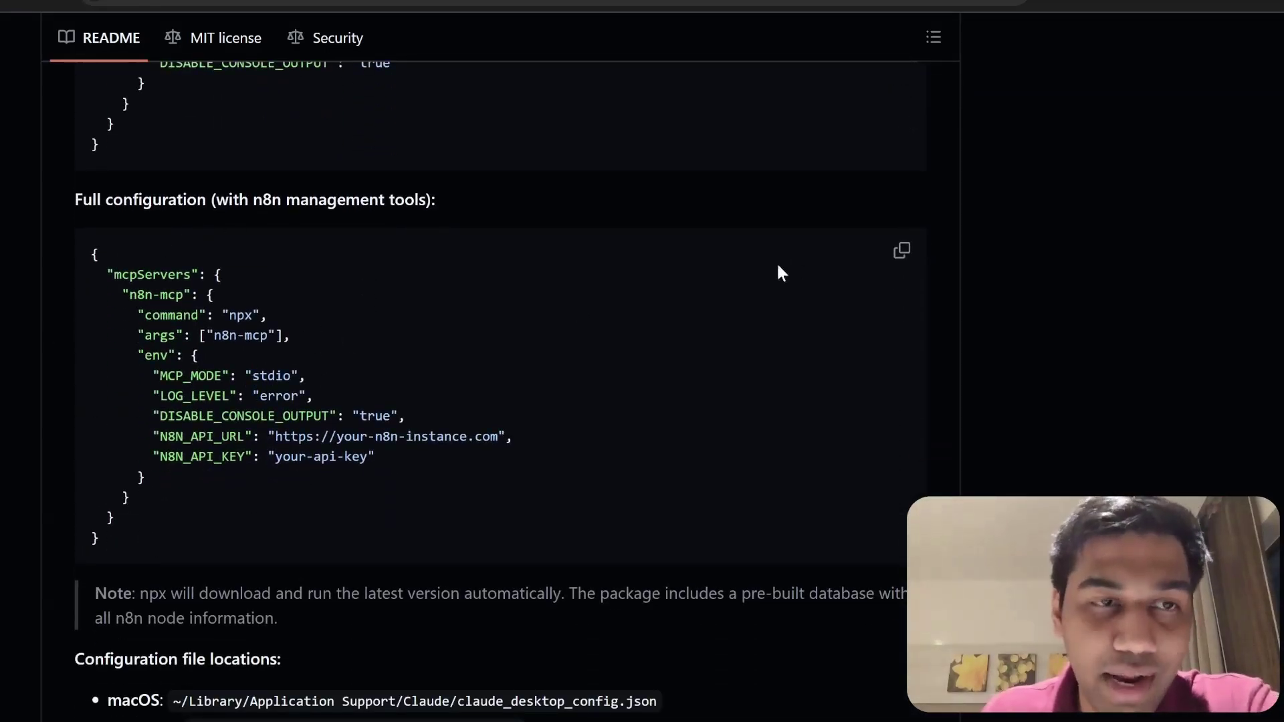
pyautogui.click(901, 250)
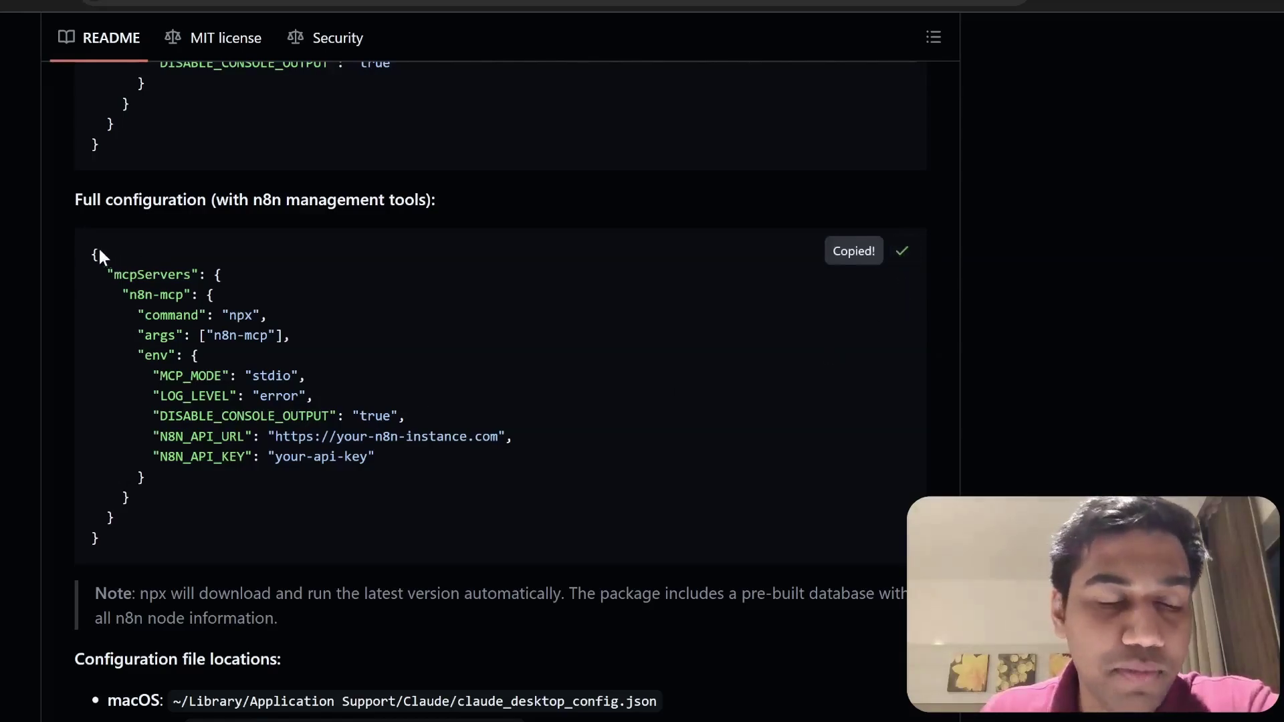
pyautogui.moveTo(94, 252); pyautogui.dragTo(206, 542)
pyautogui.click(211, 518)
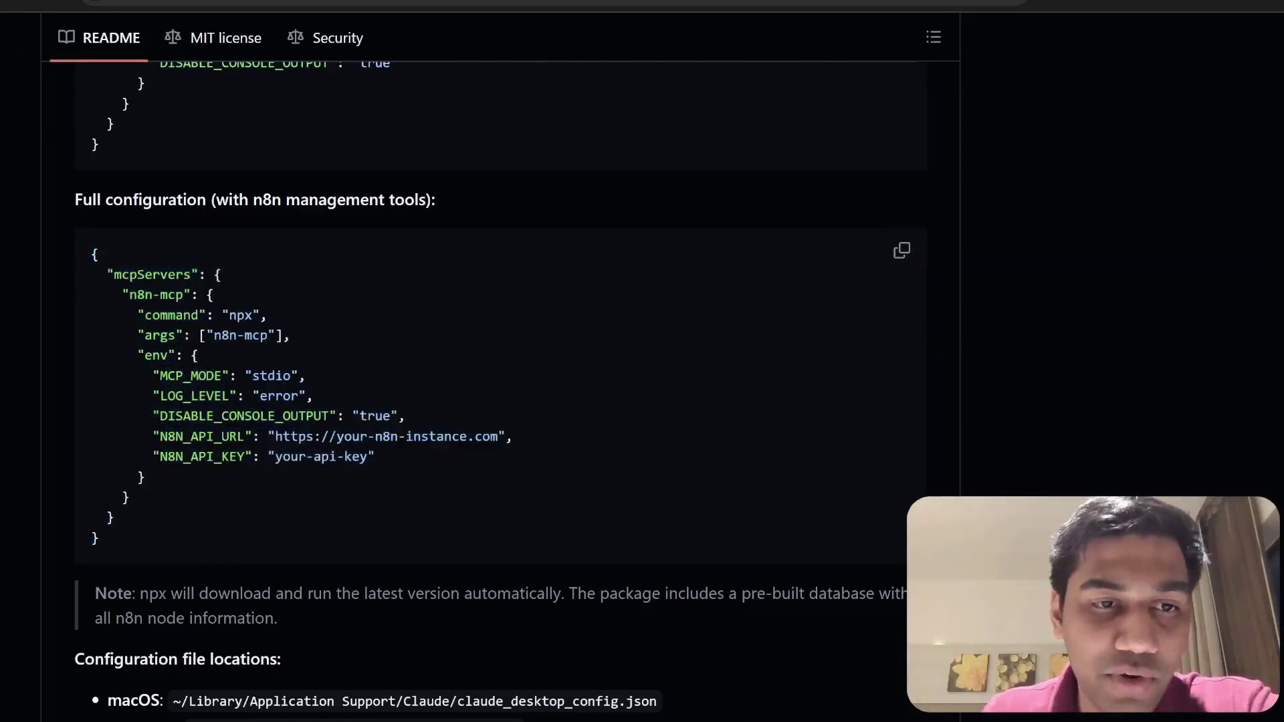
# Examine the README's full configuration block, highlighting the N8N_API_URL and N8N_API_KEY placeholder values.
pyautogui.moveTo(87, 235); pyautogui.dragTo(195, 539)
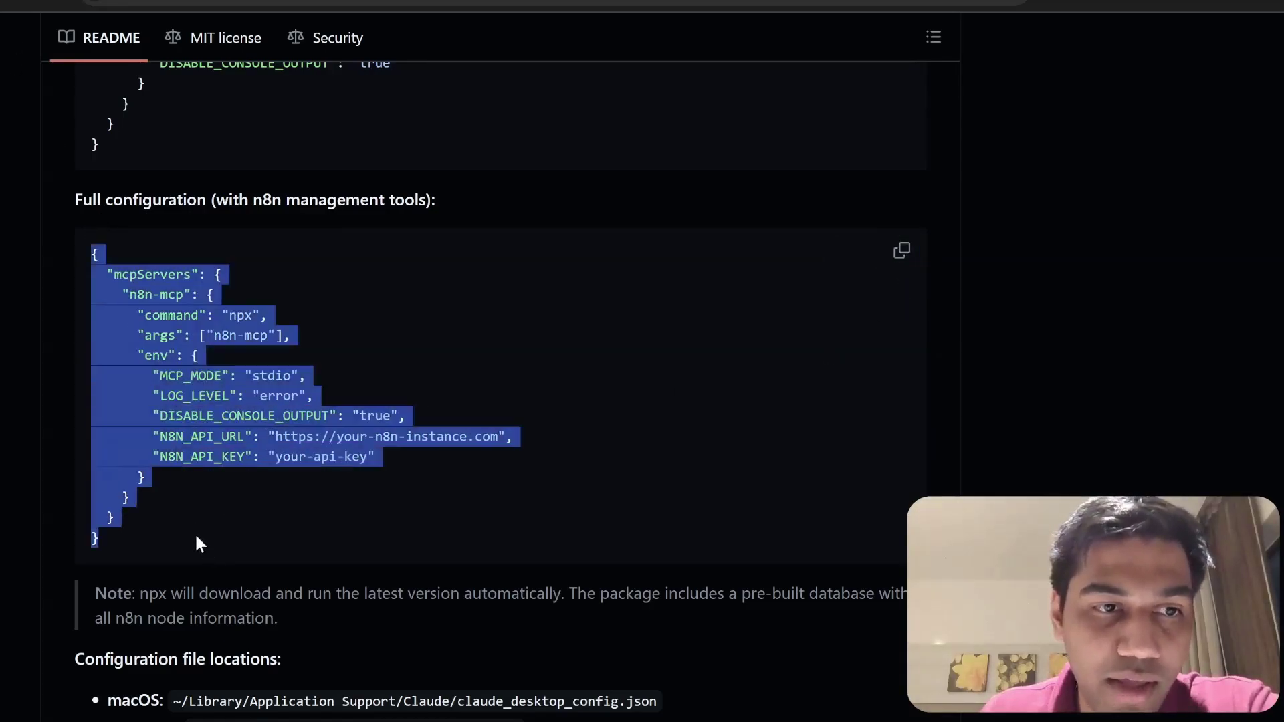
pyautogui.click(467, 424)
pyautogui.moveTo(498, 436); pyautogui.dragTo(275, 436)
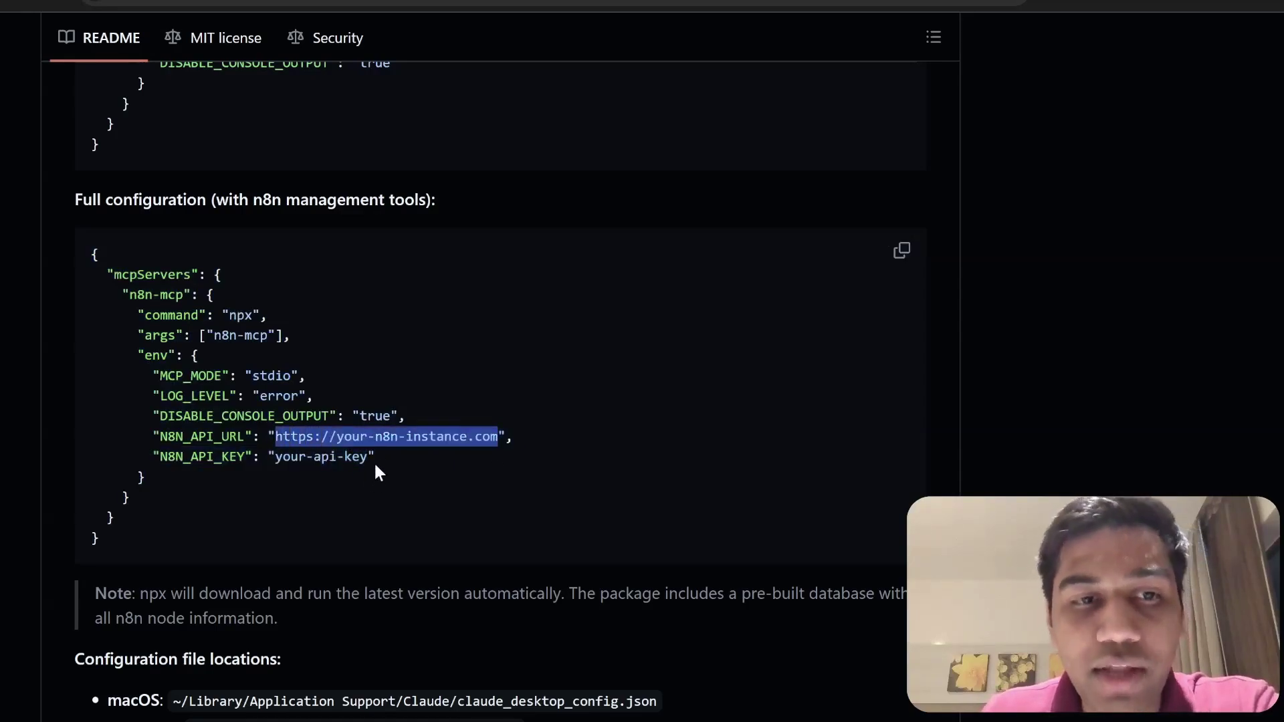
pyautogui.moveTo(373, 460); pyautogui.dragTo(275, 458)
pyautogui.click(390, 512)
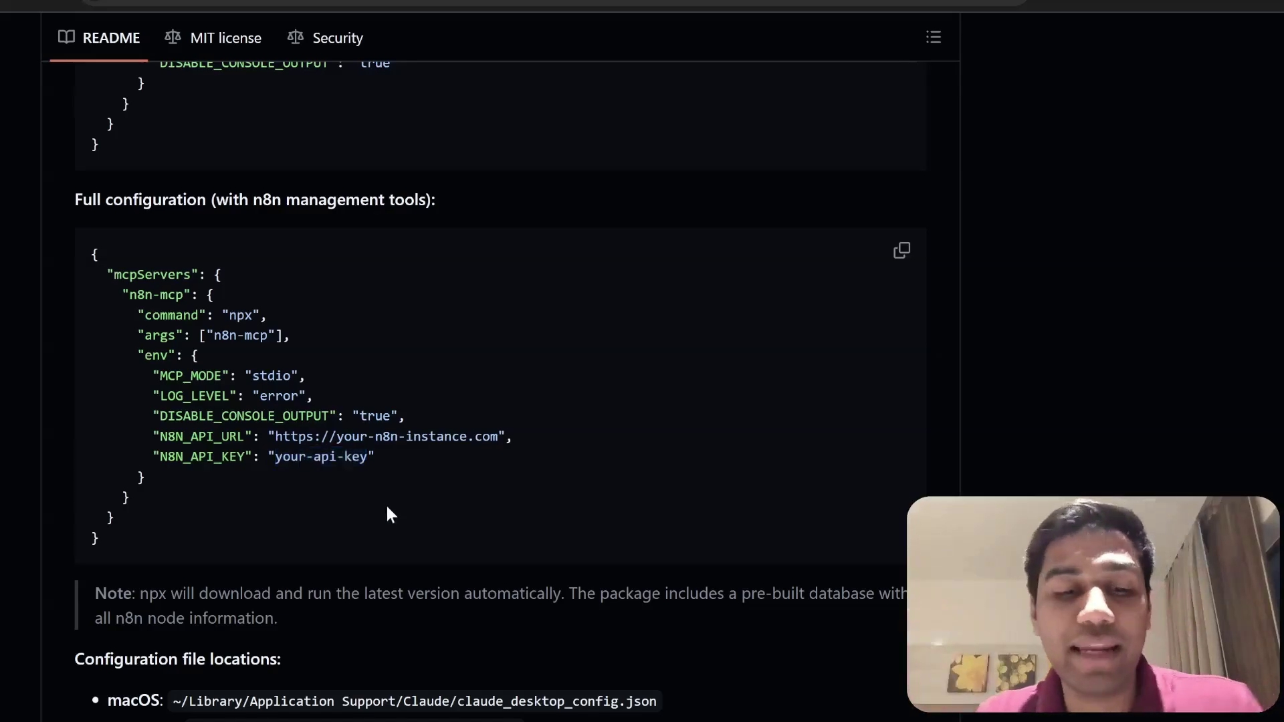
# Open n8n.io in a new browser tab and highlight the web address of the n8n instance.
pyautogui.hotkey('ctrl', 't')
pyautogui.write('n8n.io')
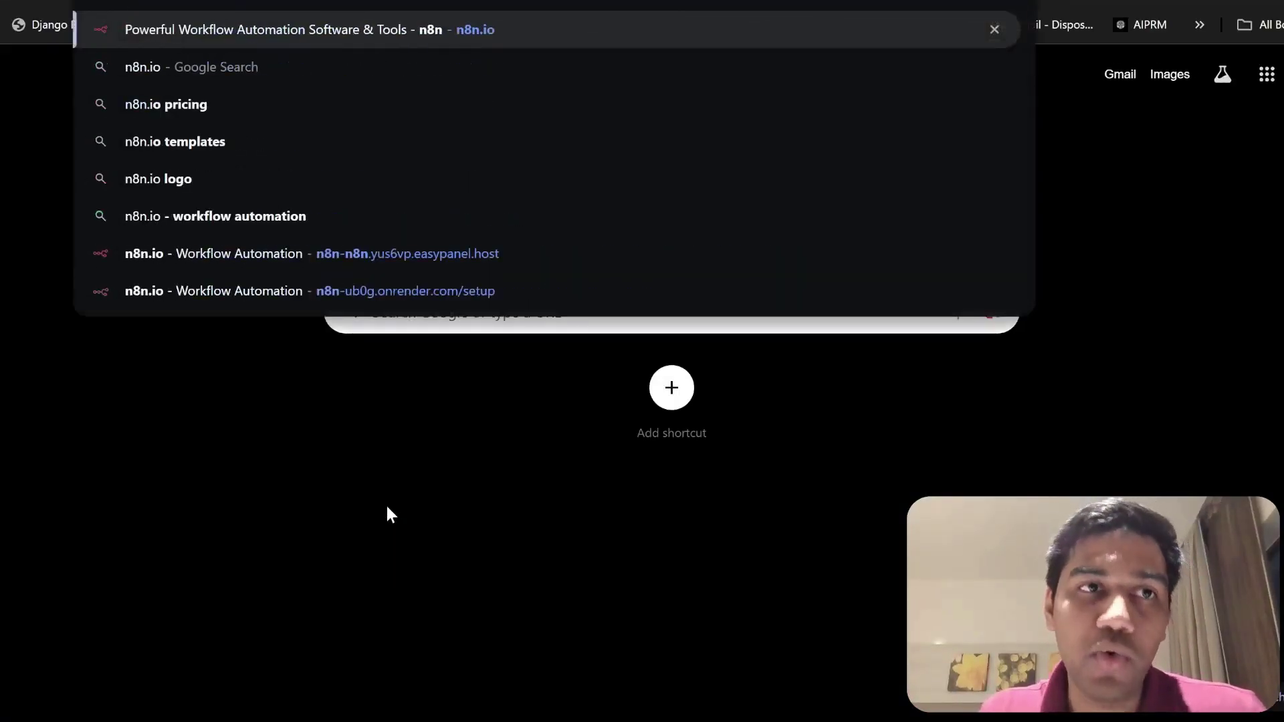
pyautogui.press('Return')
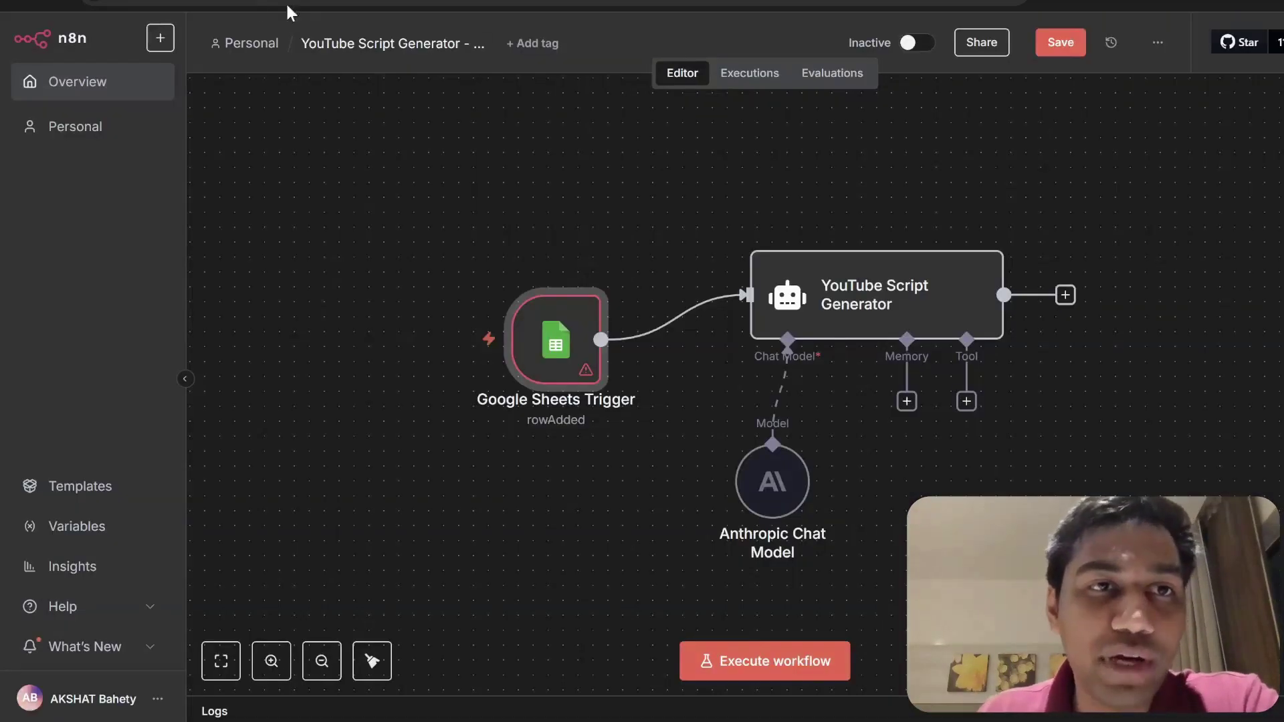
pyautogui.click(290, 3)
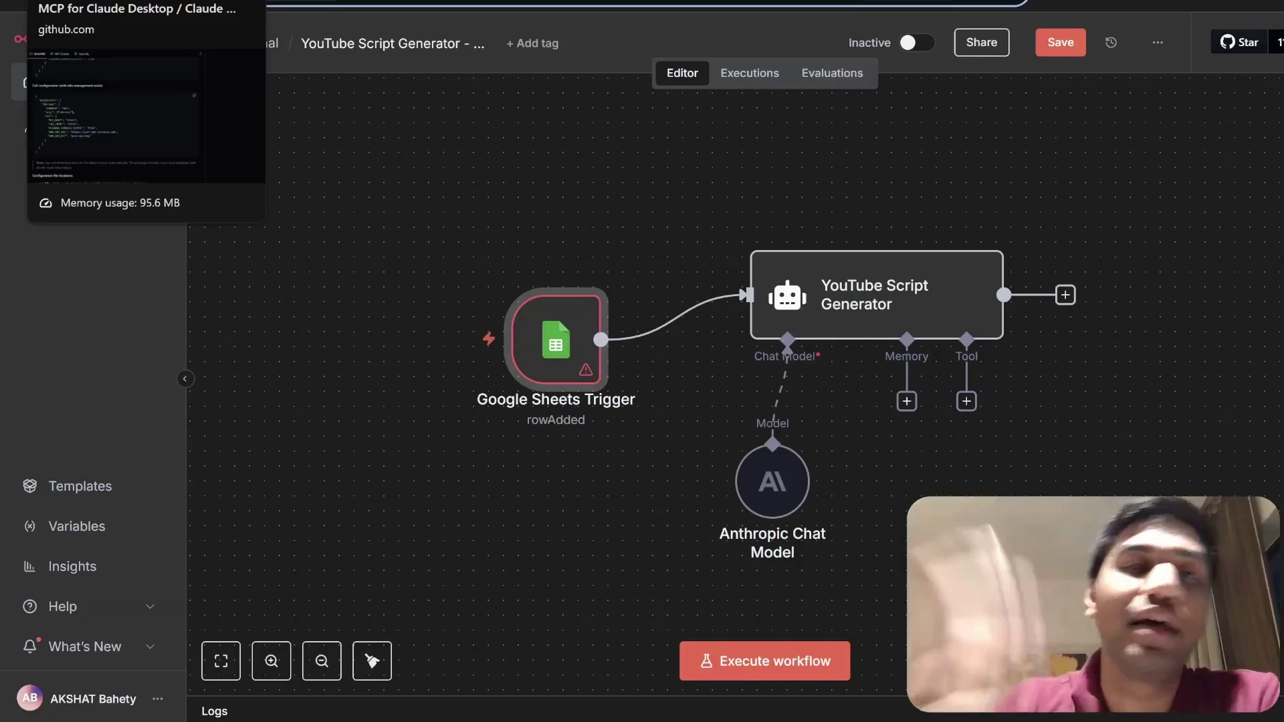
pyautogui.click(374, 2)
pyautogui.click(337, 1)
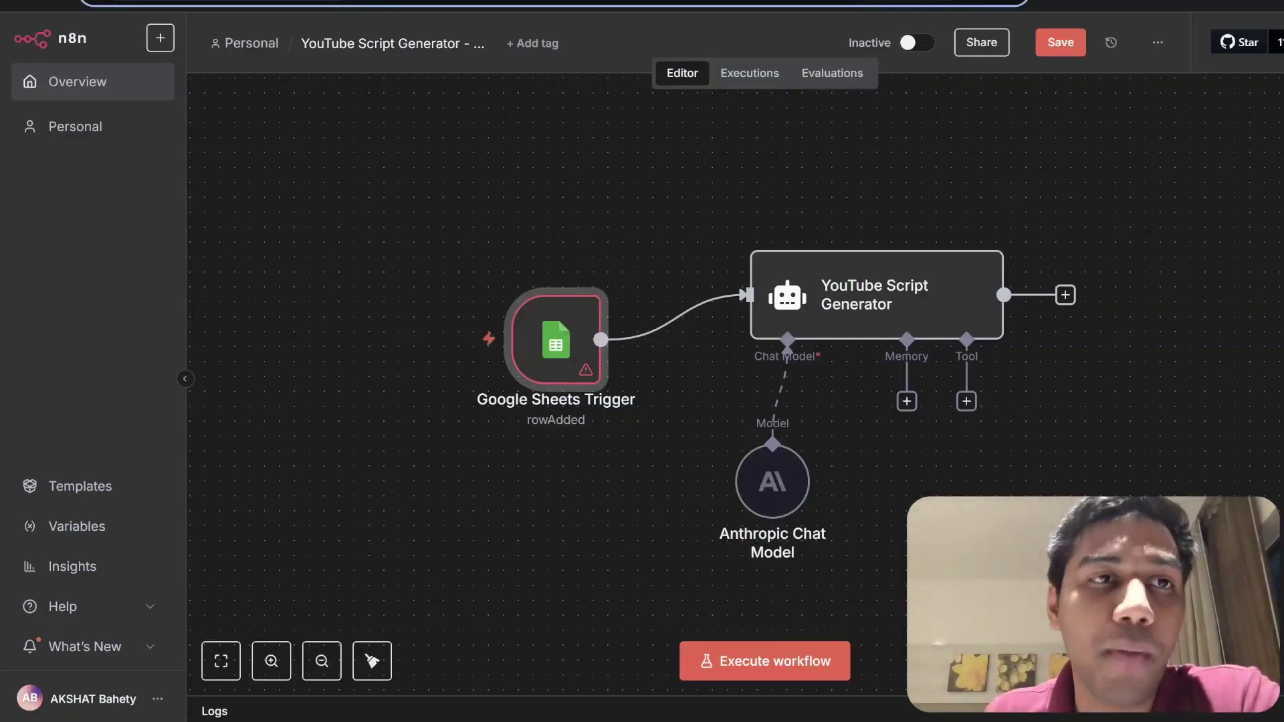
# Compare the README's N8N_API_URL placeholder with the n8n instance's address, ending on the n8n workflow.
pyautogui.click(375, 1)
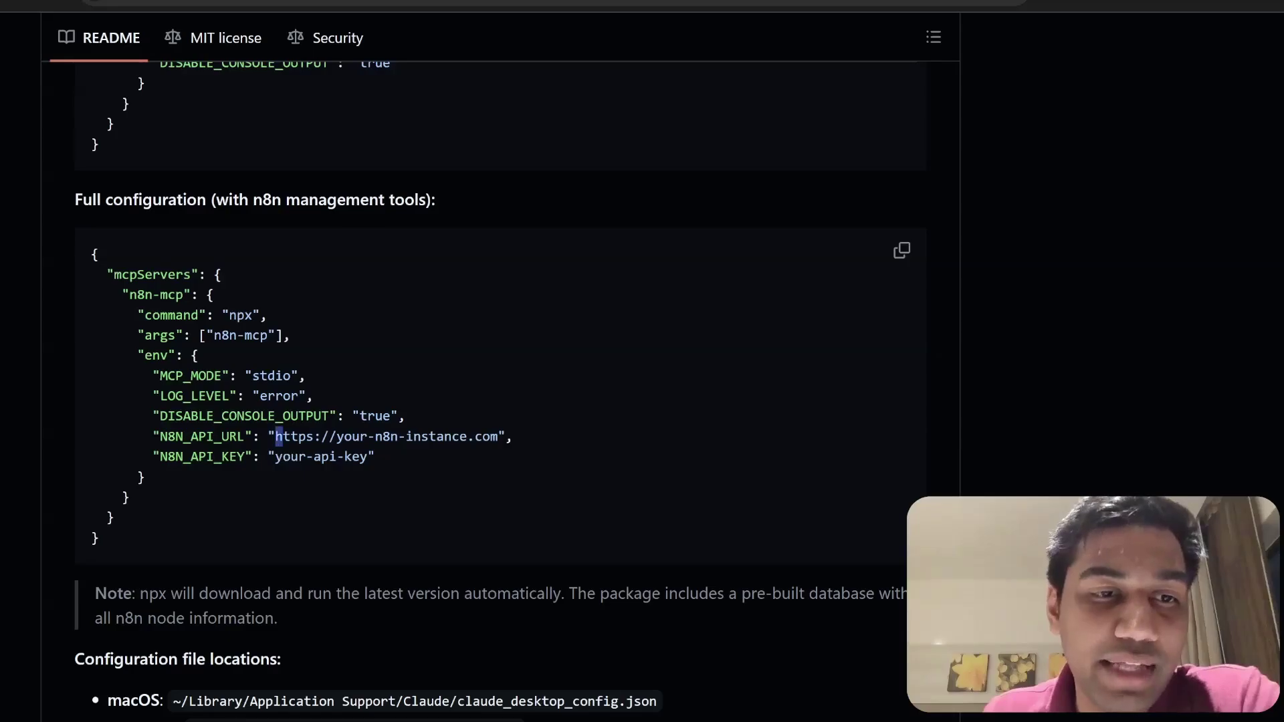
pyautogui.moveTo(283, 436); pyautogui.dragTo(490, 436)
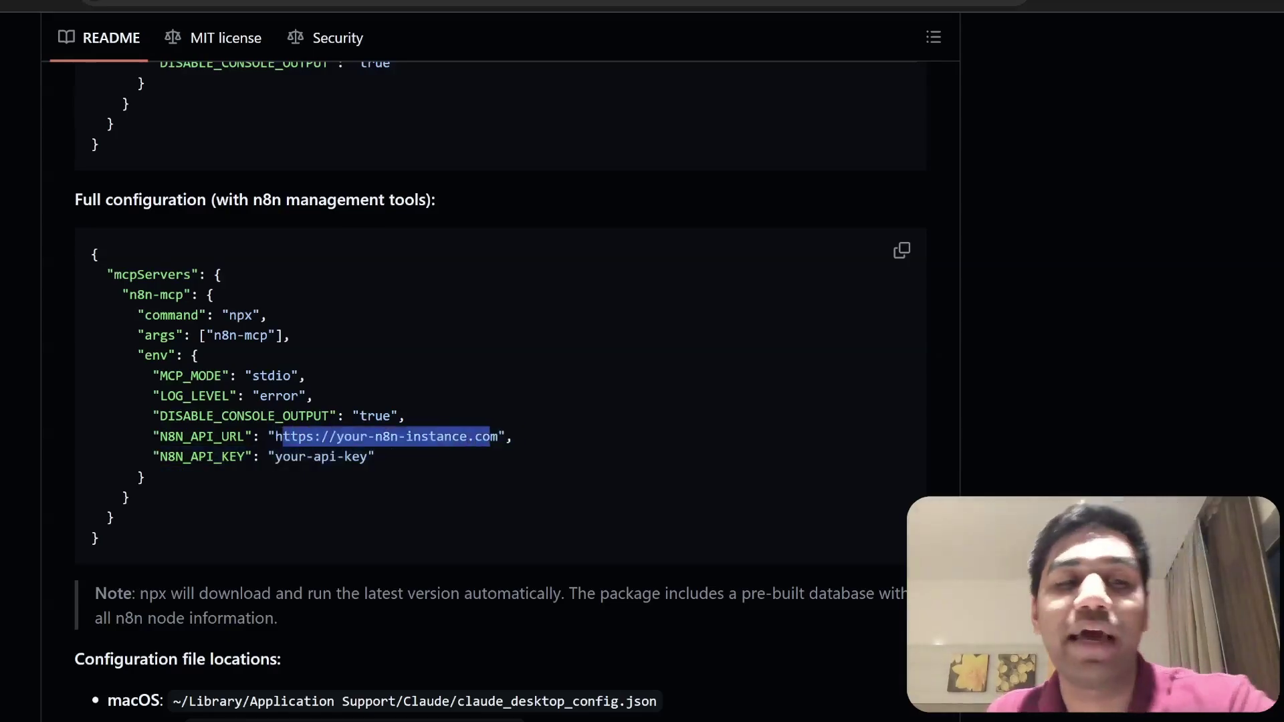
pyautogui.click(490, 436)
pyautogui.click(280, 3)
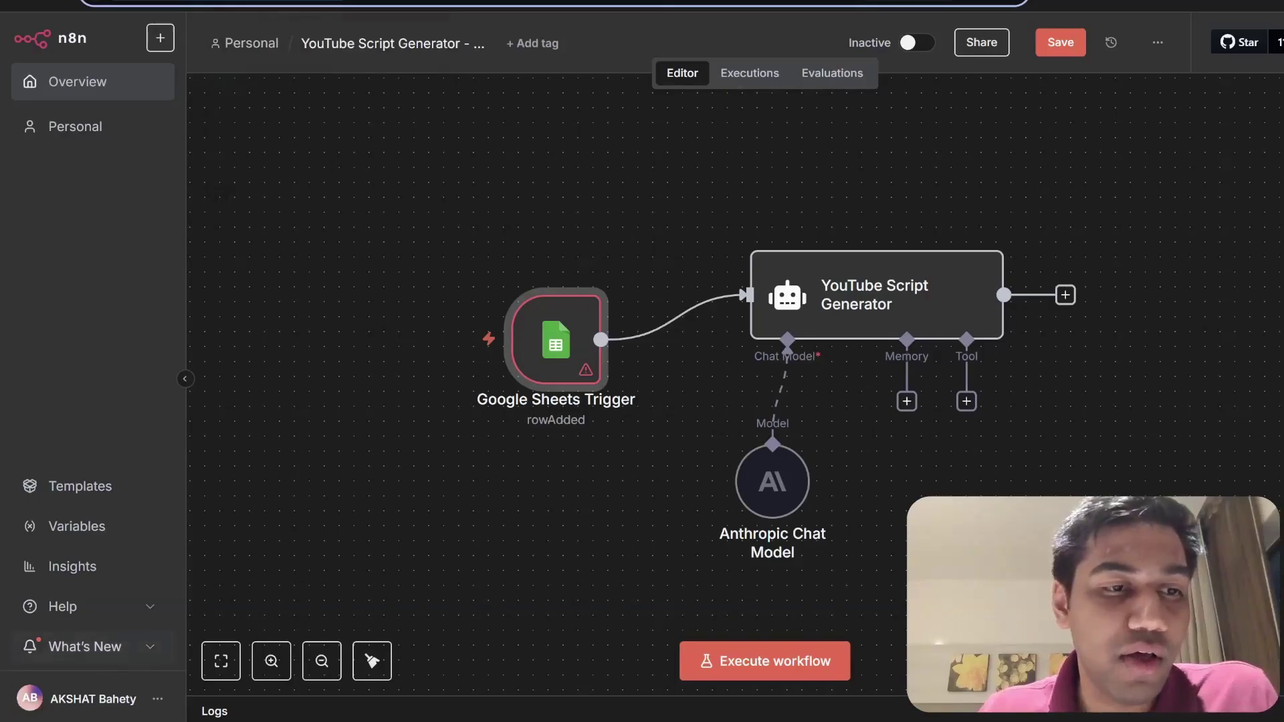
# Open the n8n API settings, leaving the YouTube Script Generator workflow without saving.
pyautogui.click(154, 703)
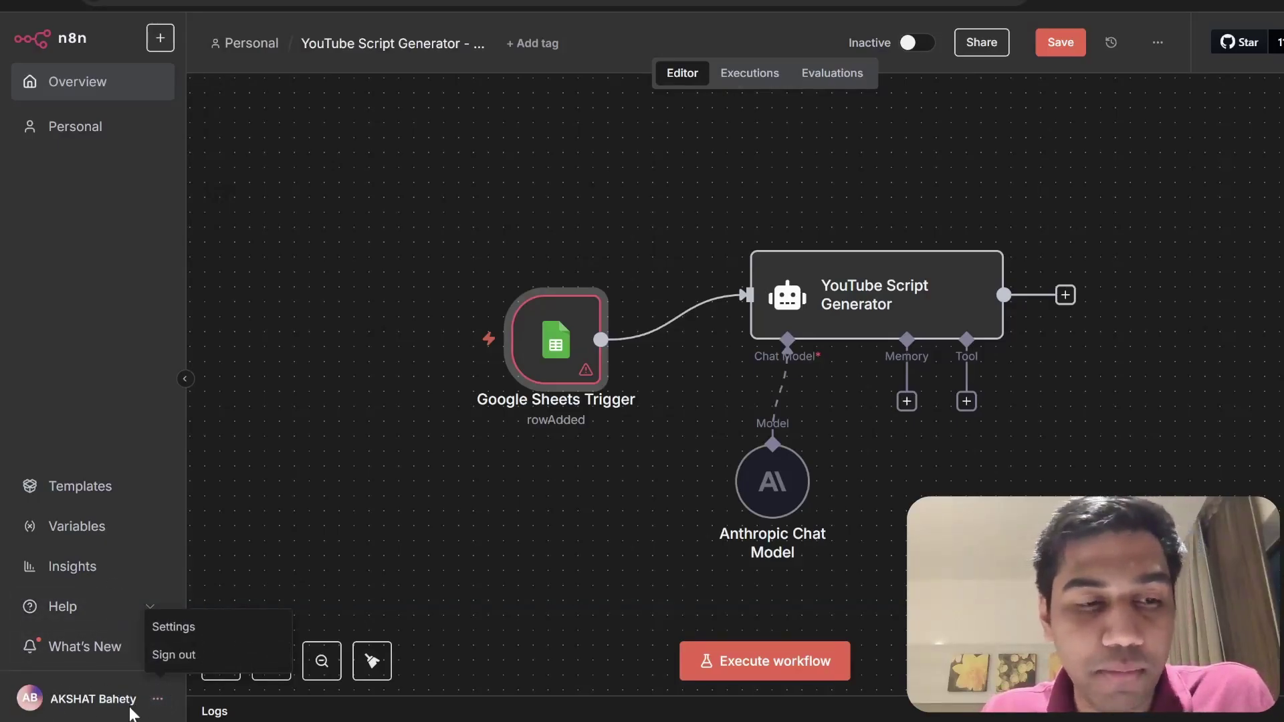
pyautogui.click(154, 627)
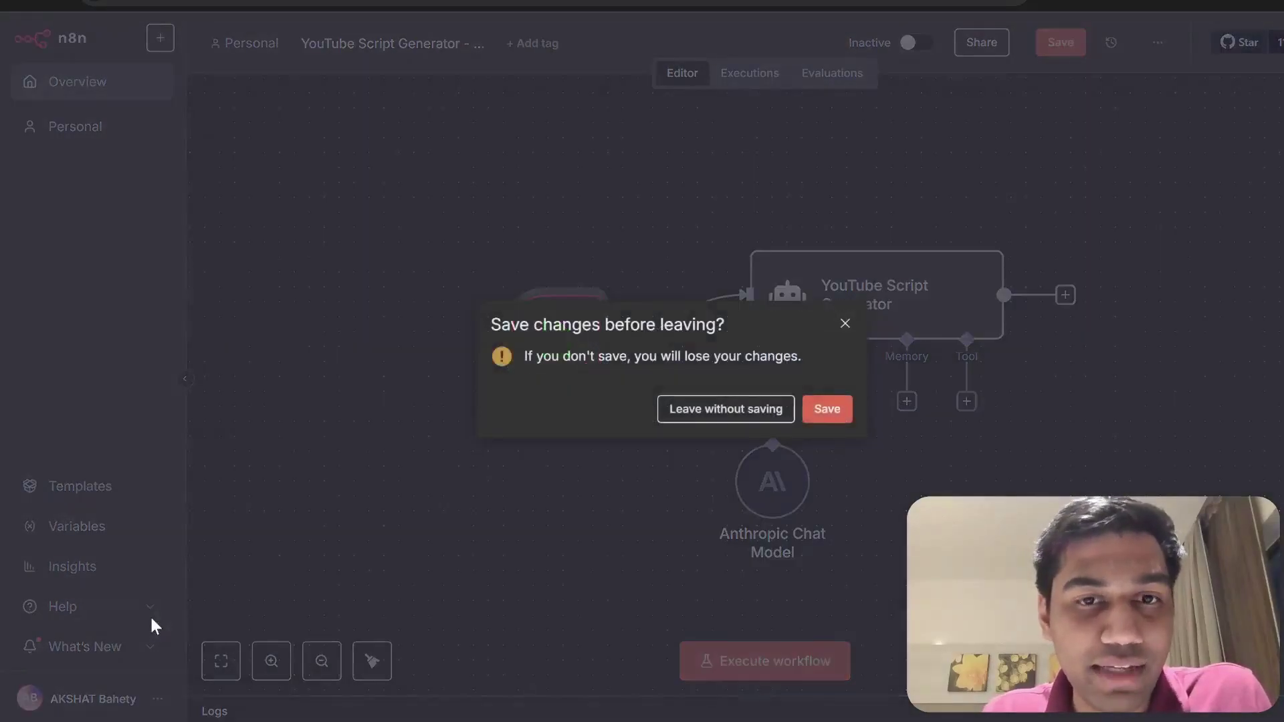
pyautogui.click(740, 414)
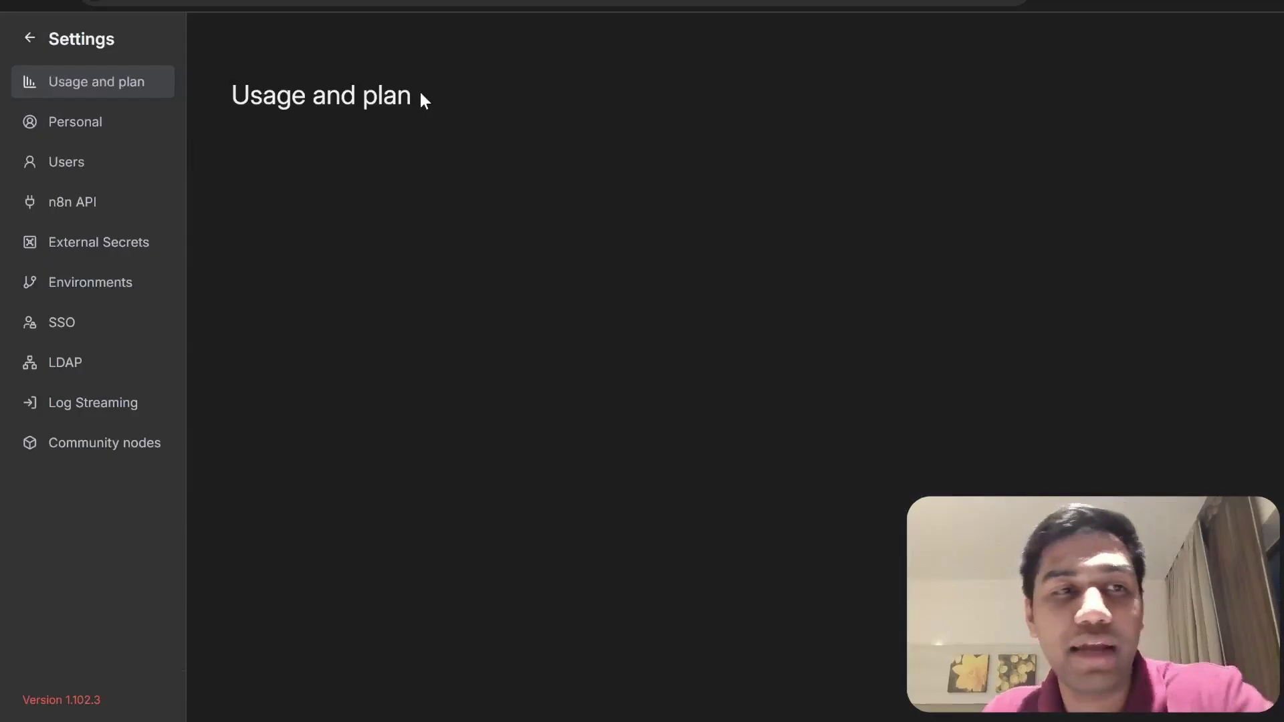
pyautogui.click(111, 215)
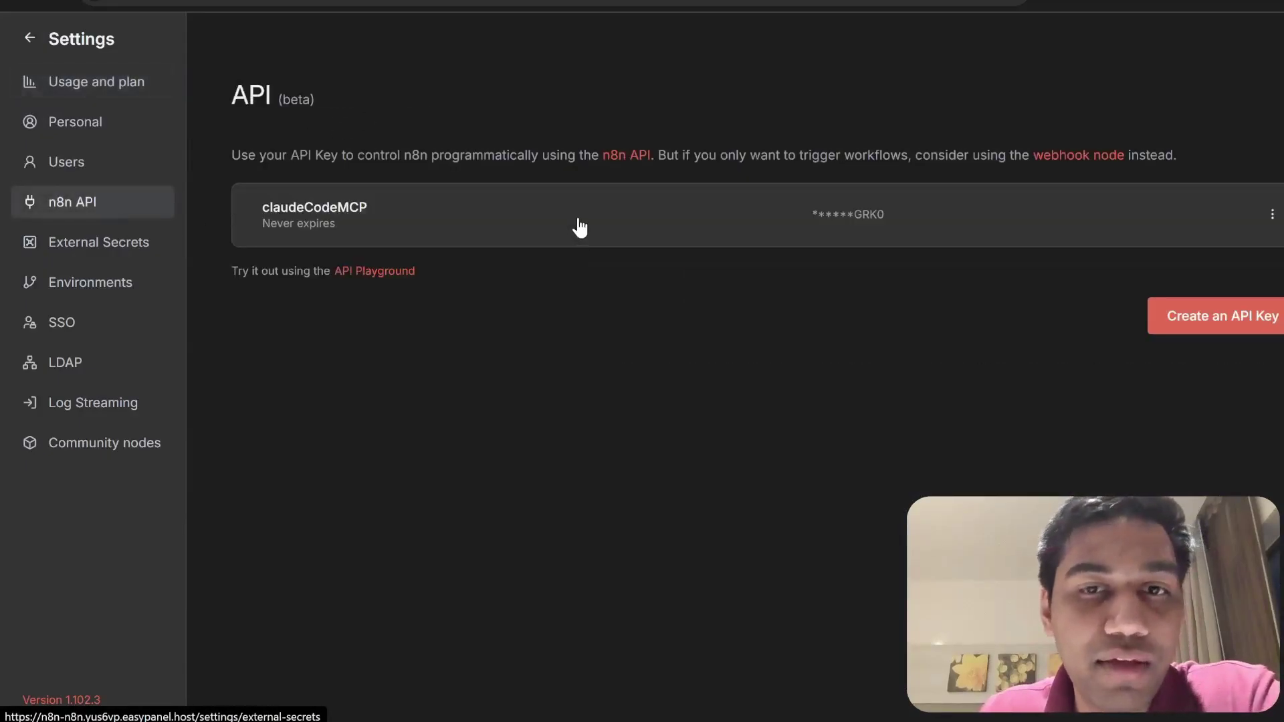
# Create an n8n API key labelled TestYT with a 30-day expiration and dismiss the created-key dialog.
pyautogui.click(1207, 320)
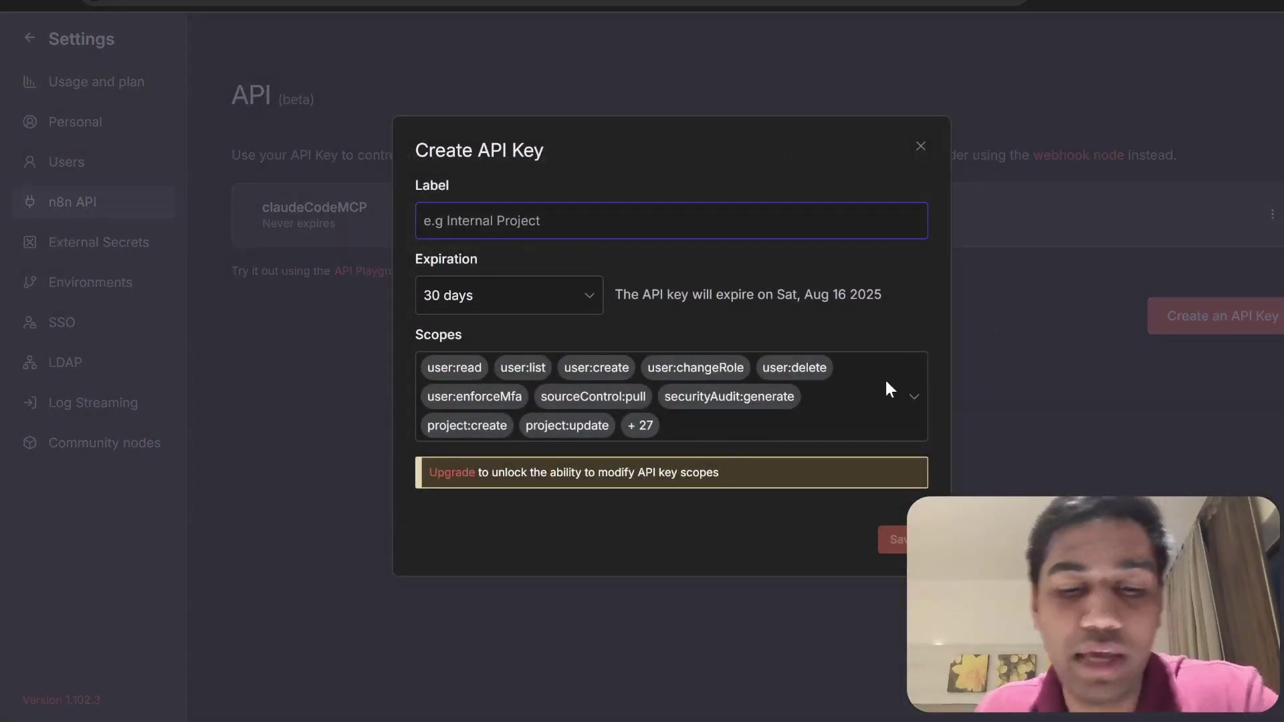
pyautogui.write('TestYT')
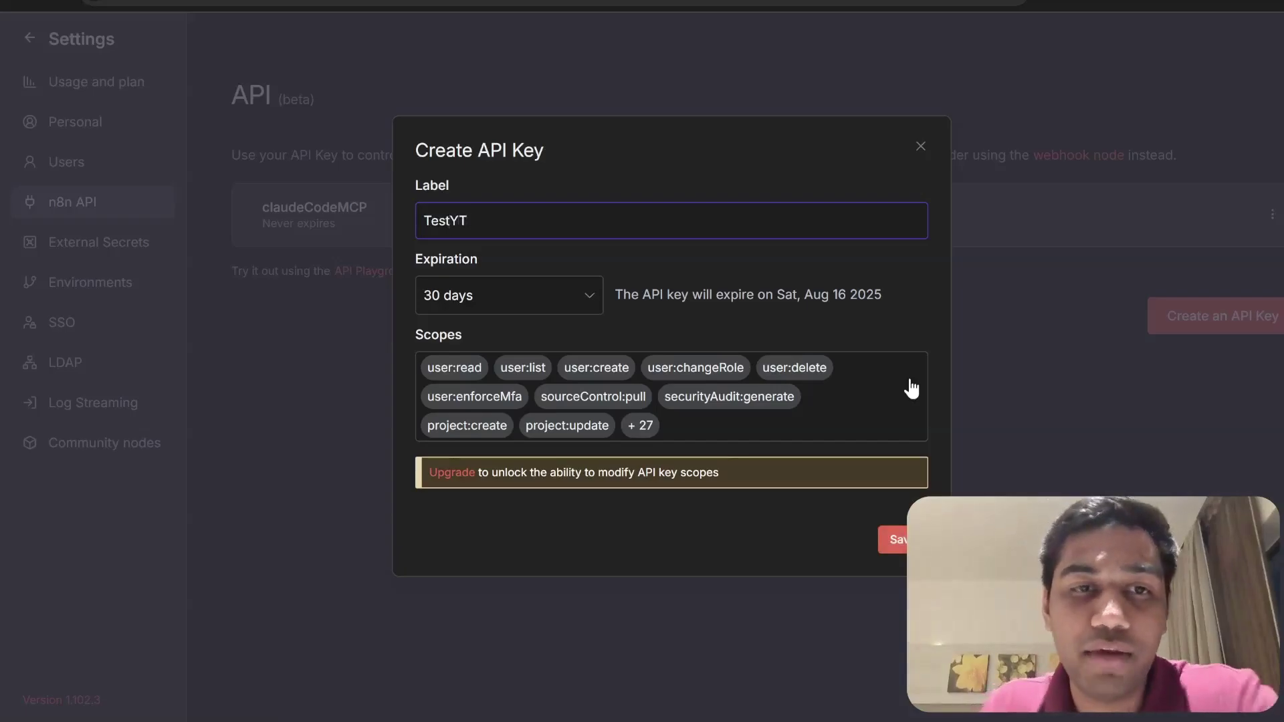
pyautogui.click(895, 541)
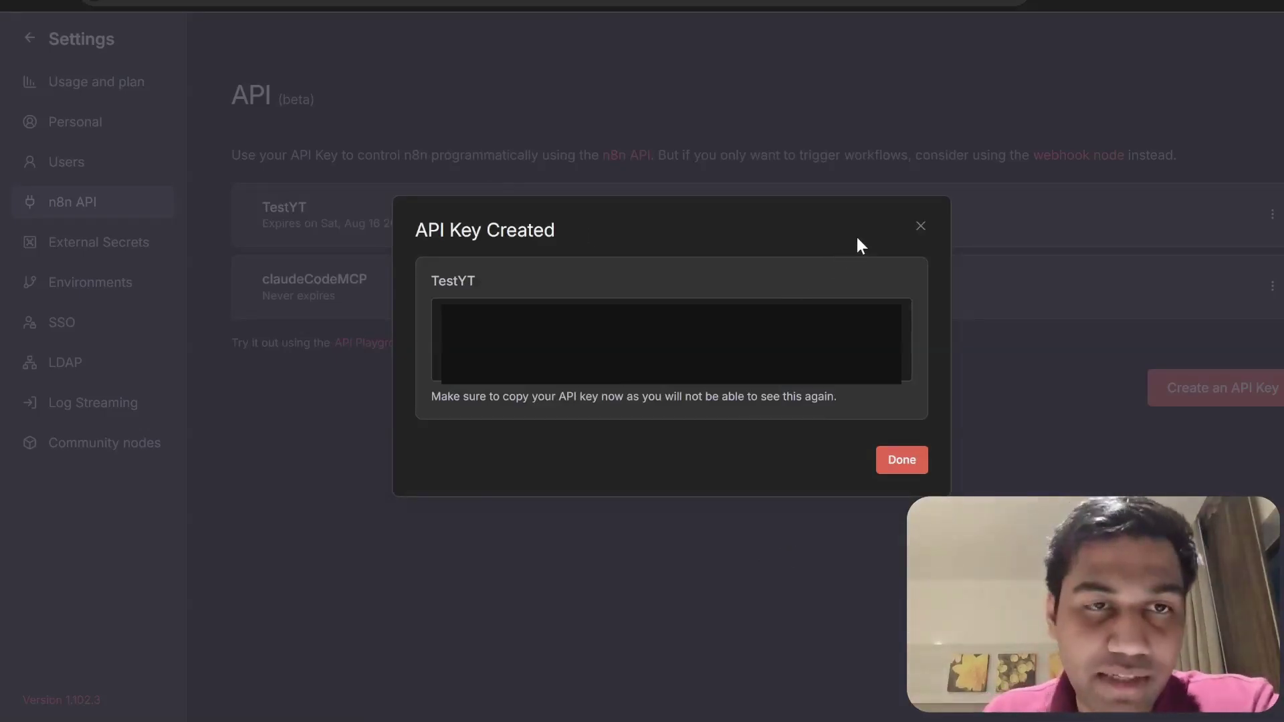
pyautogui.click(920, 226)
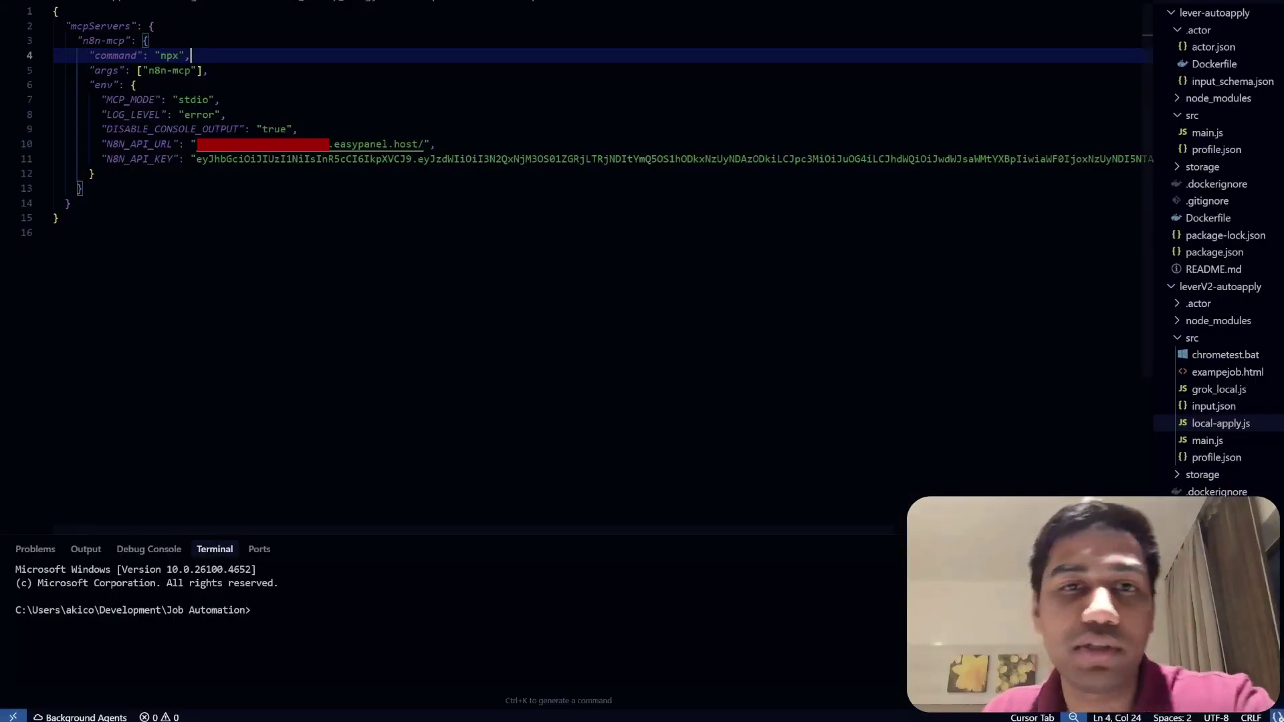
# Replace the N8N_API_KEY value in the n8n-mcp config file with the placeholder text Apikey.
pyautogui.click(96, 173)
pyautogui.moveTo(196, 159); pyautogui.dragTo(550, 159)
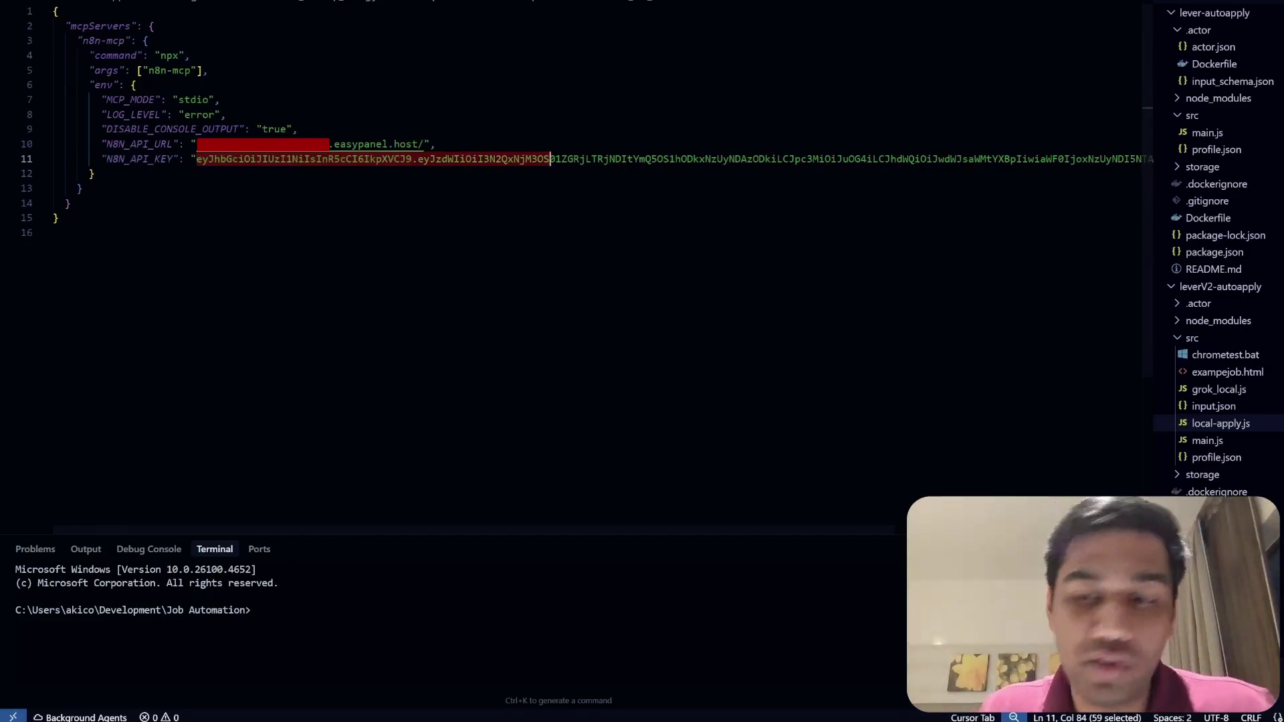
pyautogui.moveTo(550, 158); pyautogui.dragTo(1144, 159)
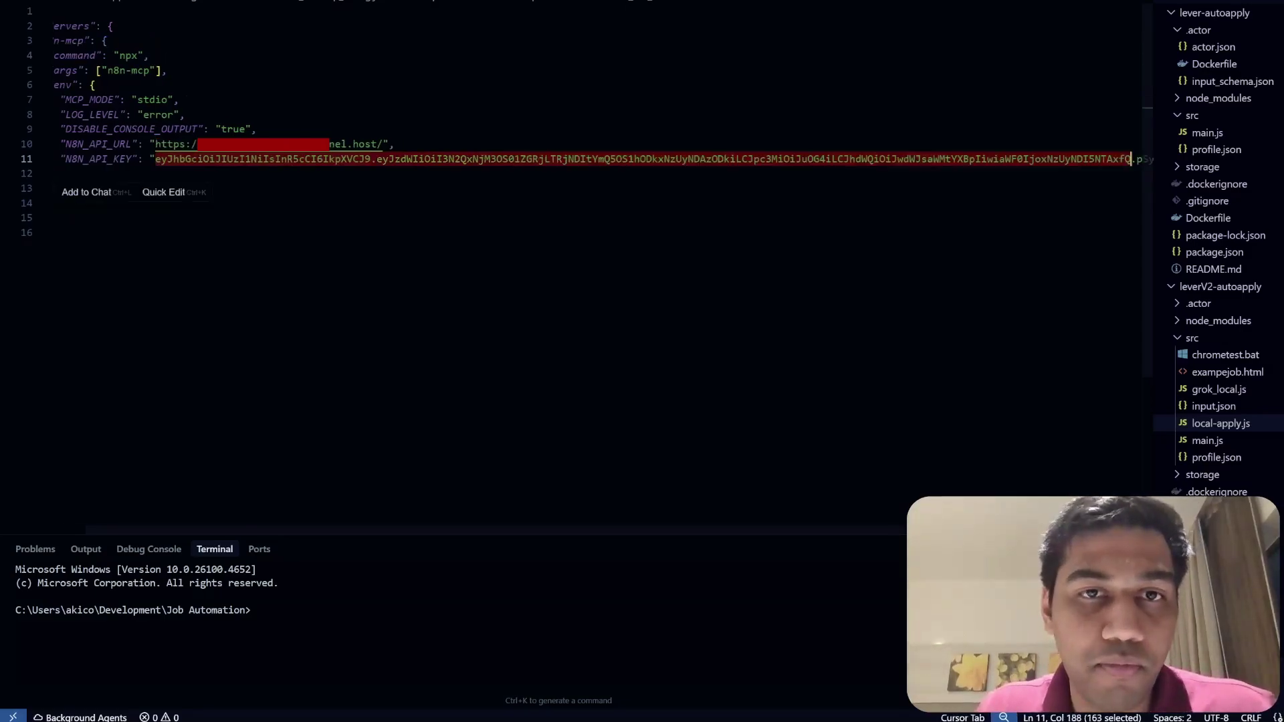
pyautogui.press('BackSpace')
pyautogui.moveTo(197, 158); pyautogui.dragTo(462, 159)
pyautogui.press('BackSpace')
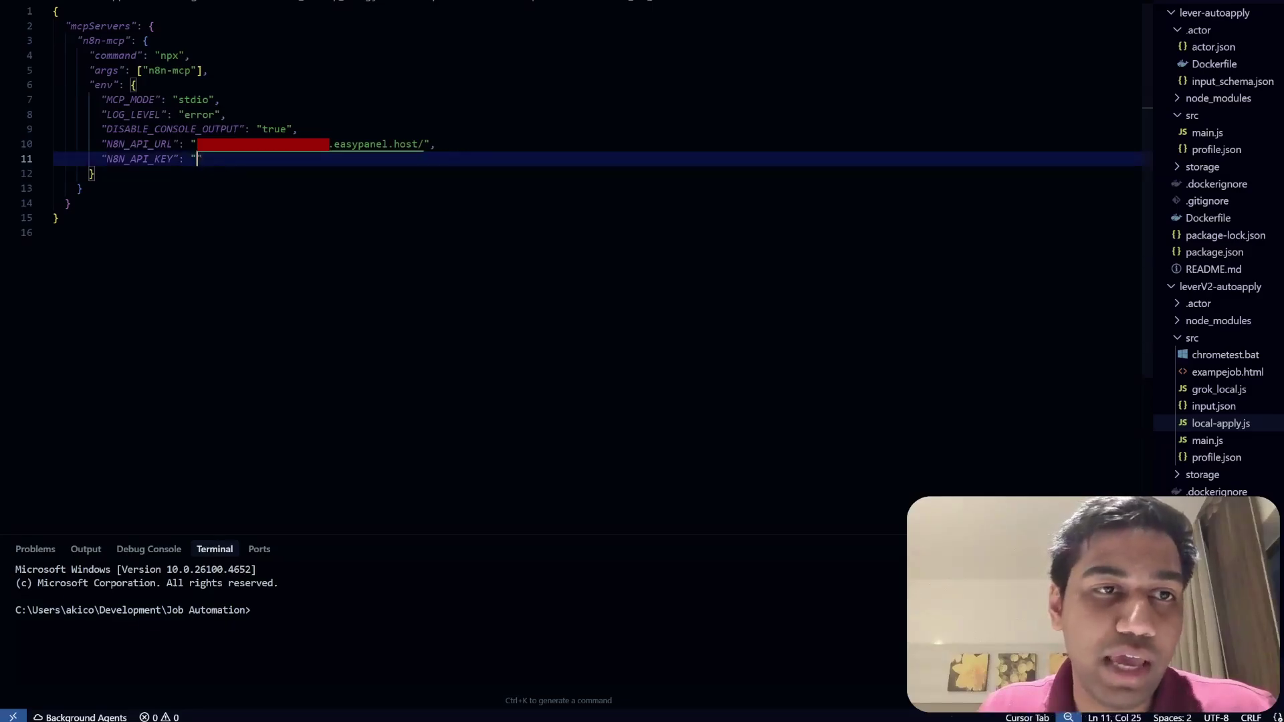
pyautogui.write('Apikey"')
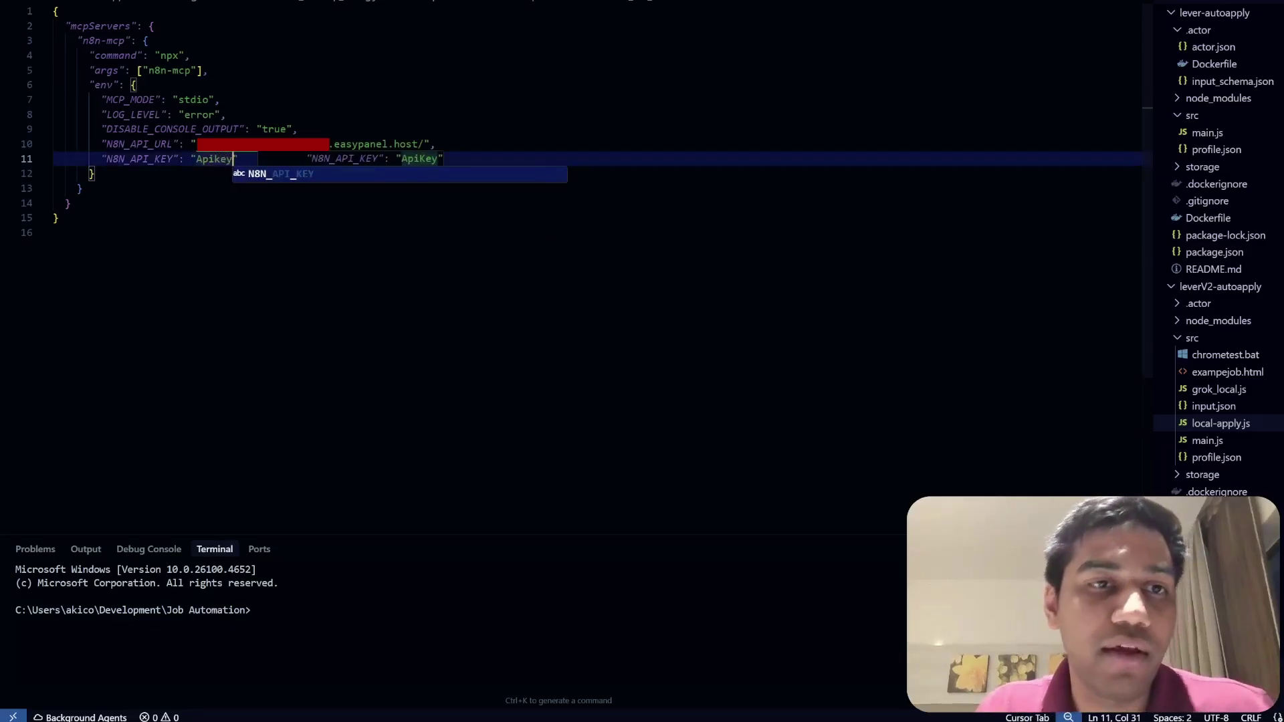
# Replace the N8N_API_URL value in the n8n-mcp config file with a short placeholder.
pyautogui.click(278, 128)
pyautogui.click(383, 144)
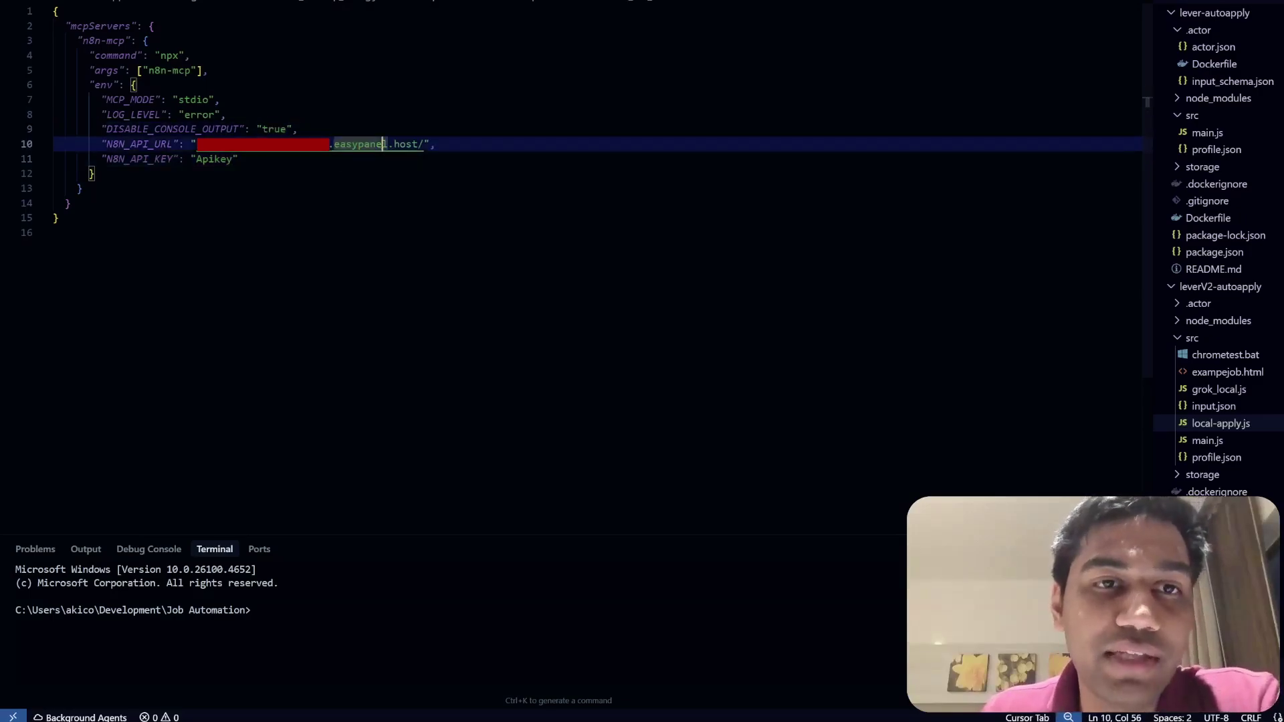
pyautogui.moveTo(423, 144); pyautogui.dragTo(196, 144)
pyautogui.write('N8N_API_URL":')
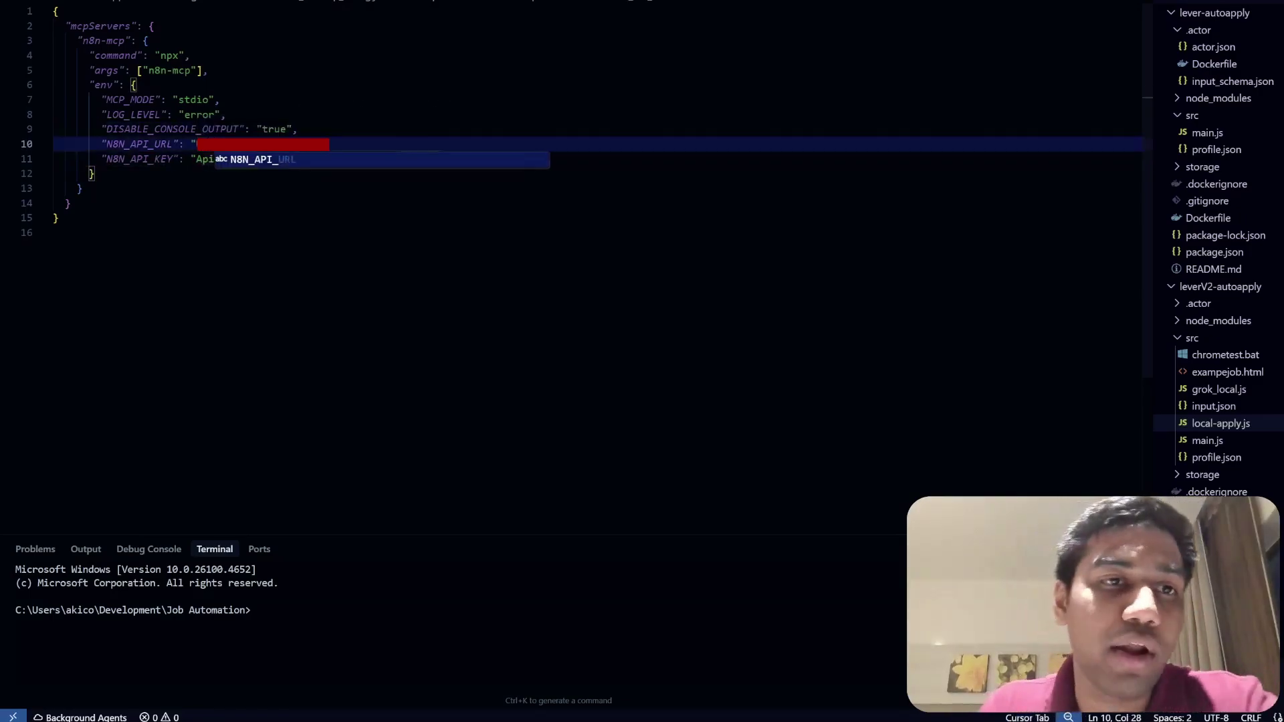
pyautogui.click(220, 99)
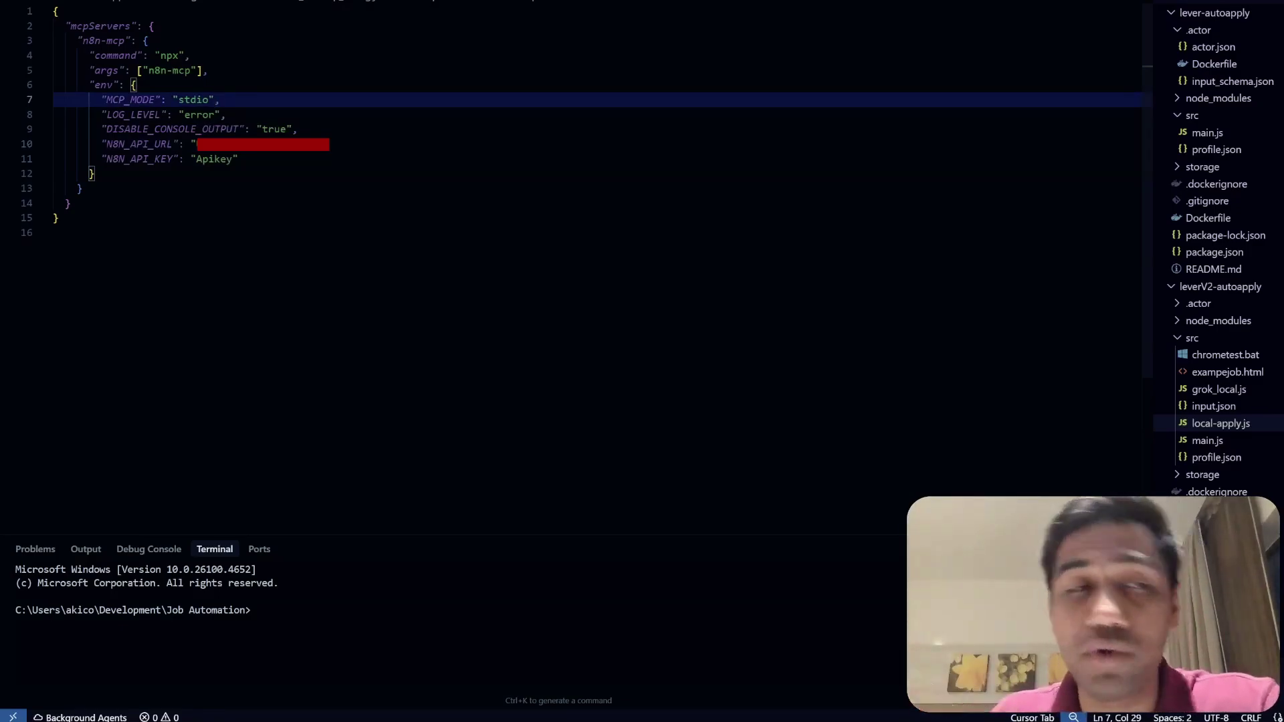
pyautogui.doubleClick(206, 144)
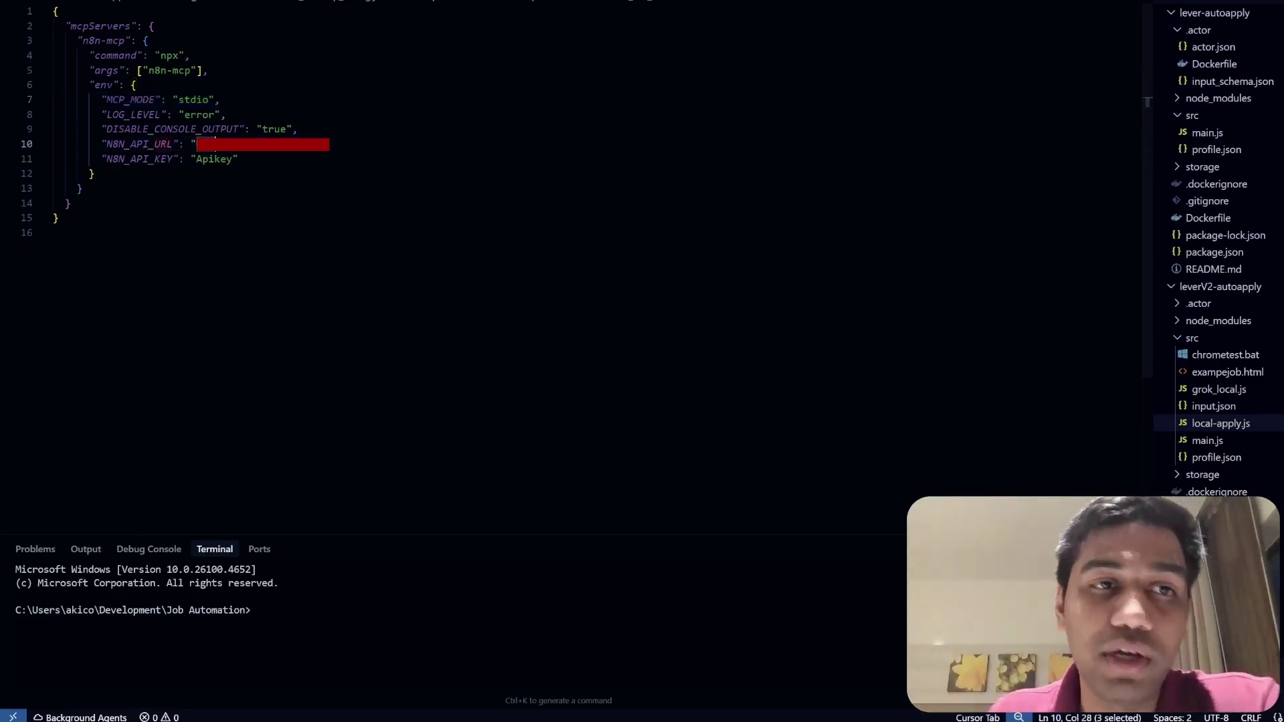
pyautogui.click(81, 189)
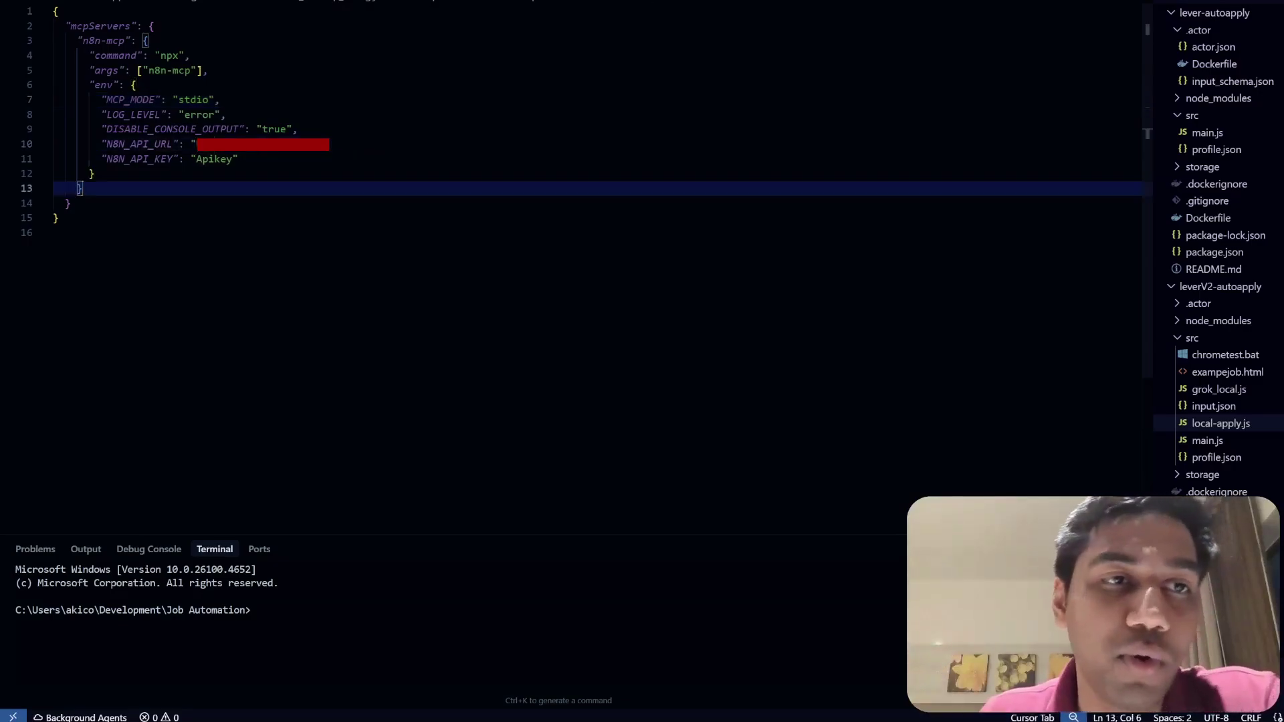
pyautogui.click(225, 143)
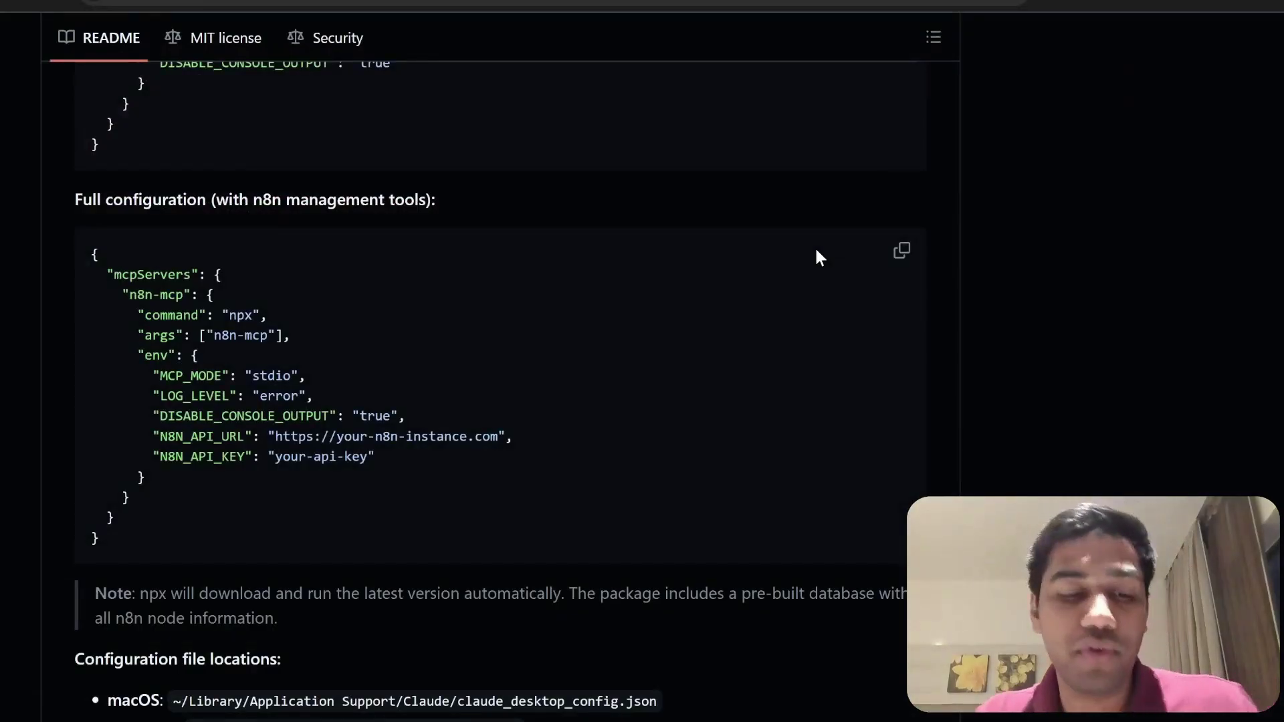
# Switch to the Claude desktop app and check the n8n-mcp entry under local MCP servers.
pyautogui.press('super')
pyautogui.write('CLAUDE')
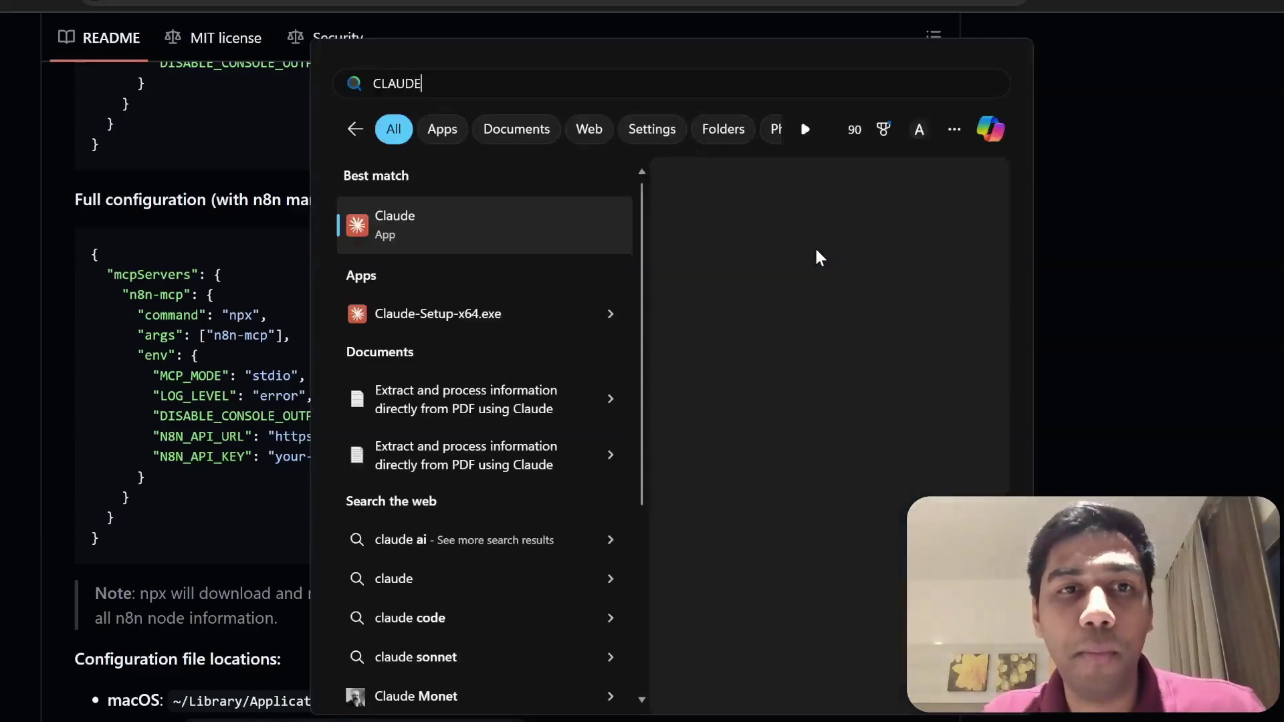
pyautogui.press('Return')
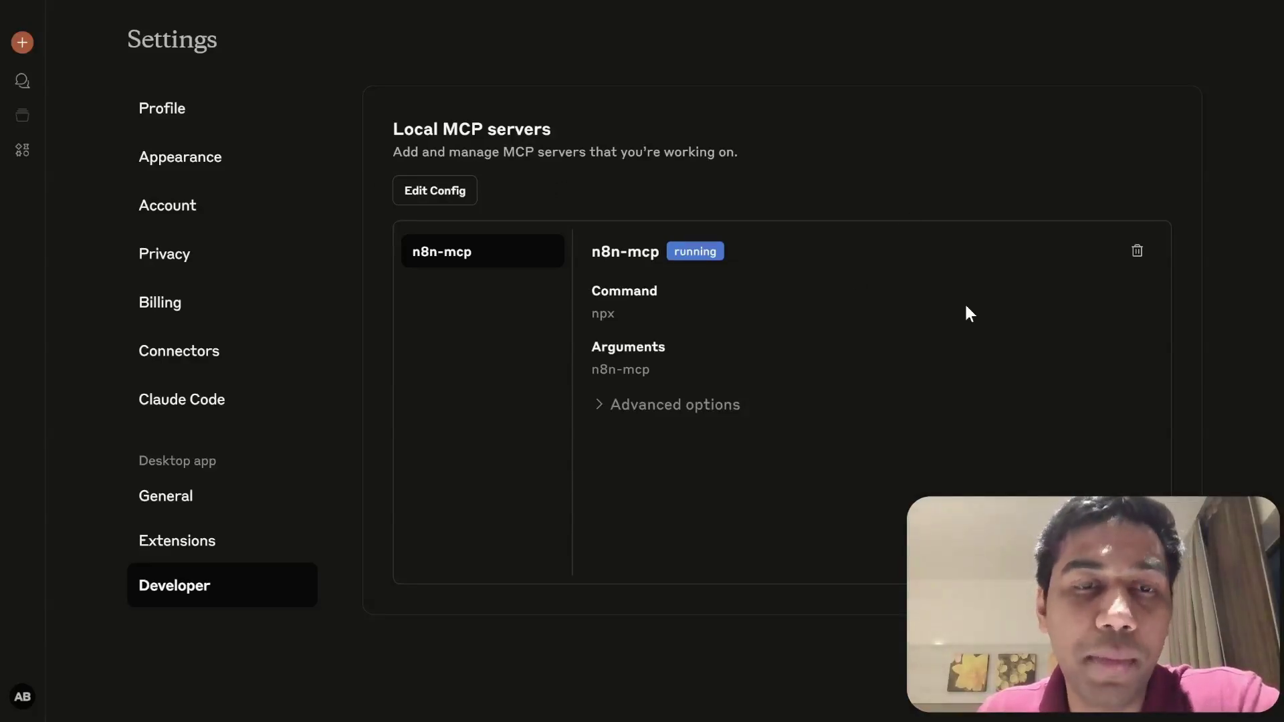
pyautogui.click(22, 5)
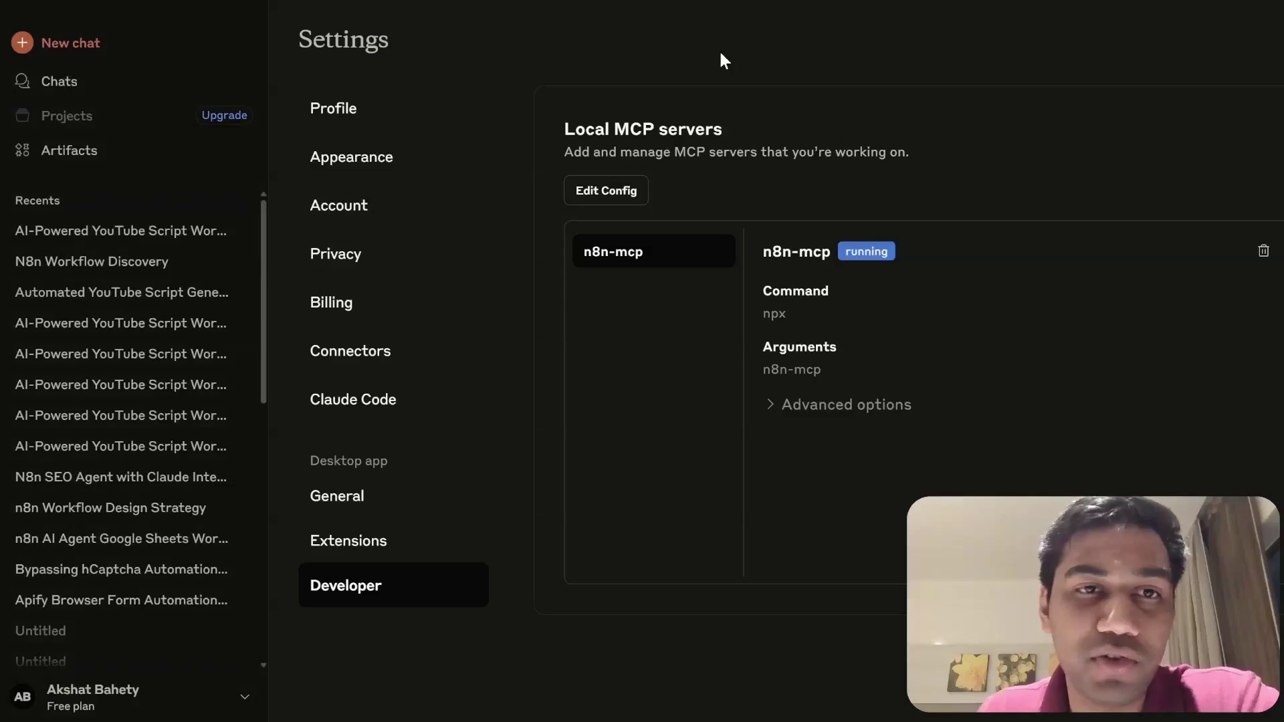
pyautogui.click(23, 3)
pyautogui.hotkey('alt', 'Tab')
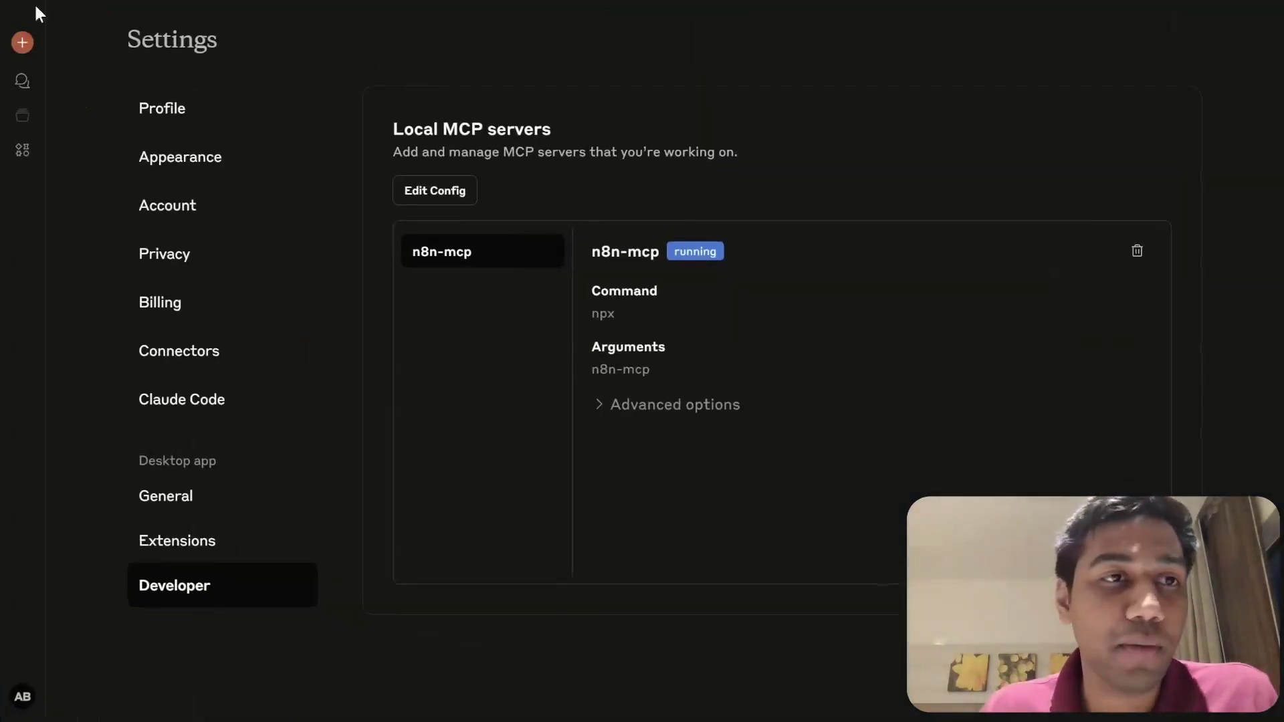
# Start a new chat and list the tools that the n8n-mcp connector provides.
pyautogui.click(24, 44)
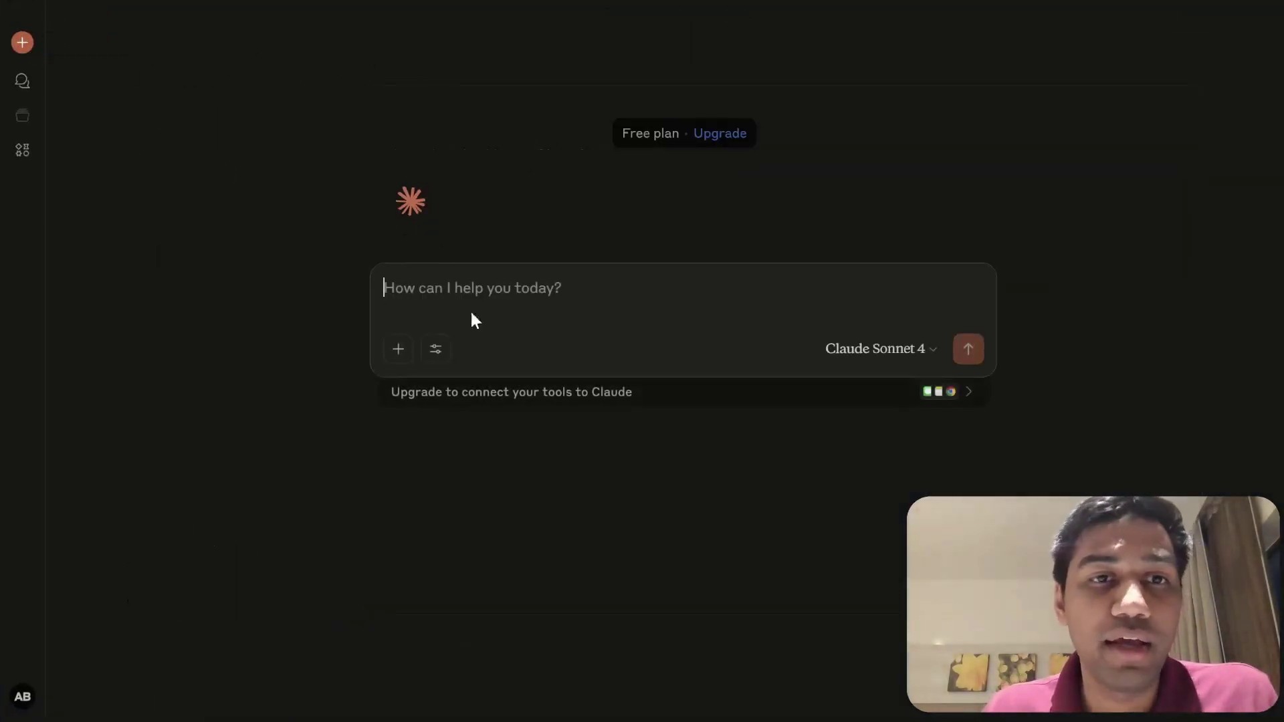
pyautogui.click(442, 359)
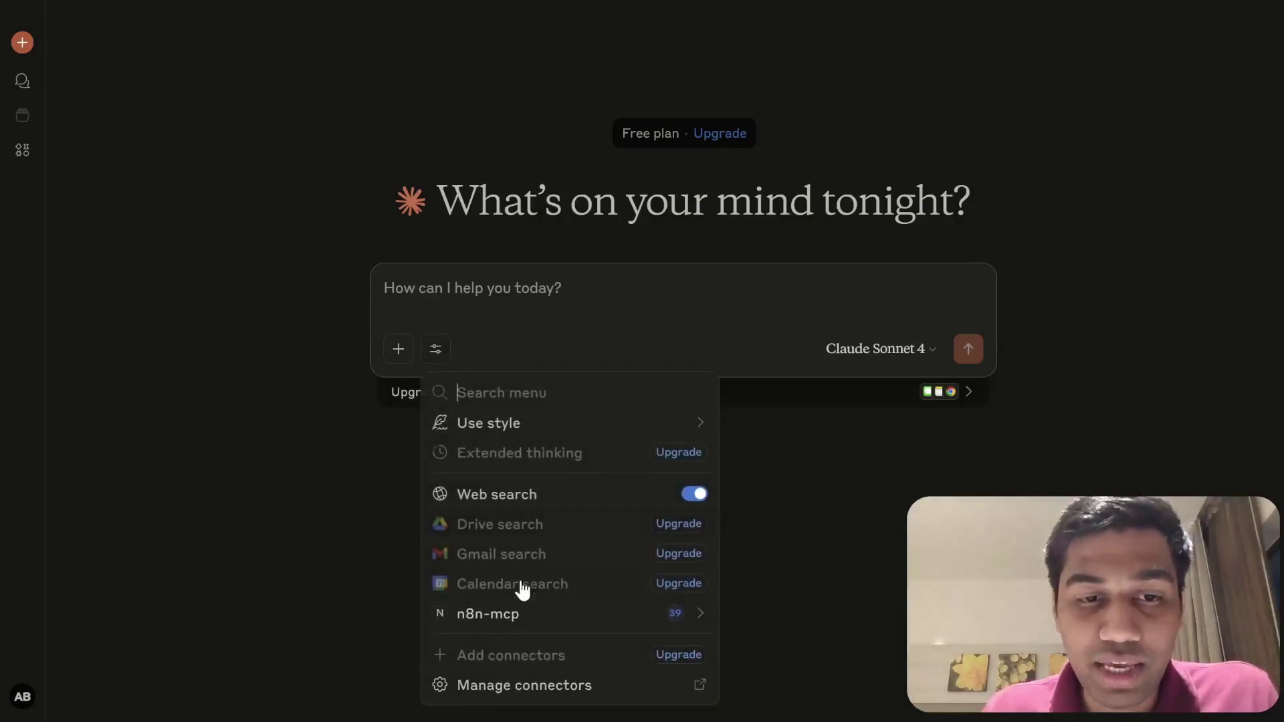
pyautogui.click(510, 619)
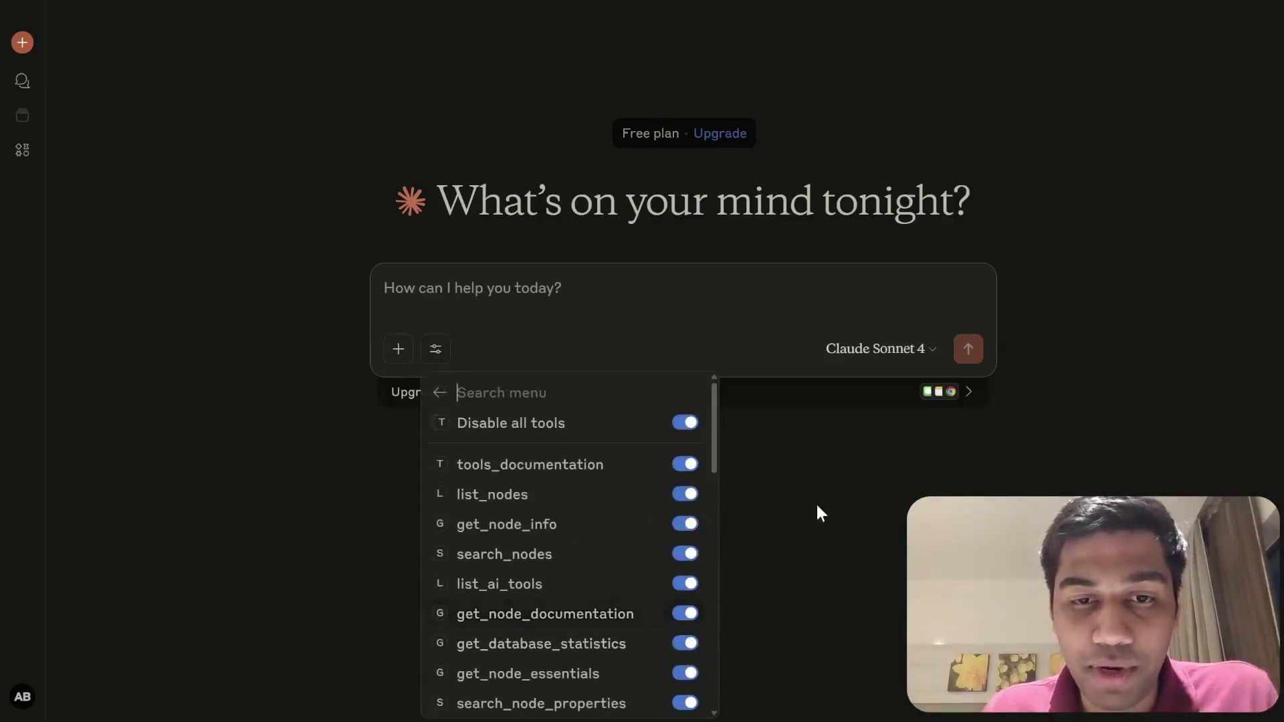
# Look through the full list of tools that the n8n-mcp connector offers, including the workflow management ones.
pyautogui.scroll(-3, 640, 506)
pyautogui.scroll(-8, 641, 507)
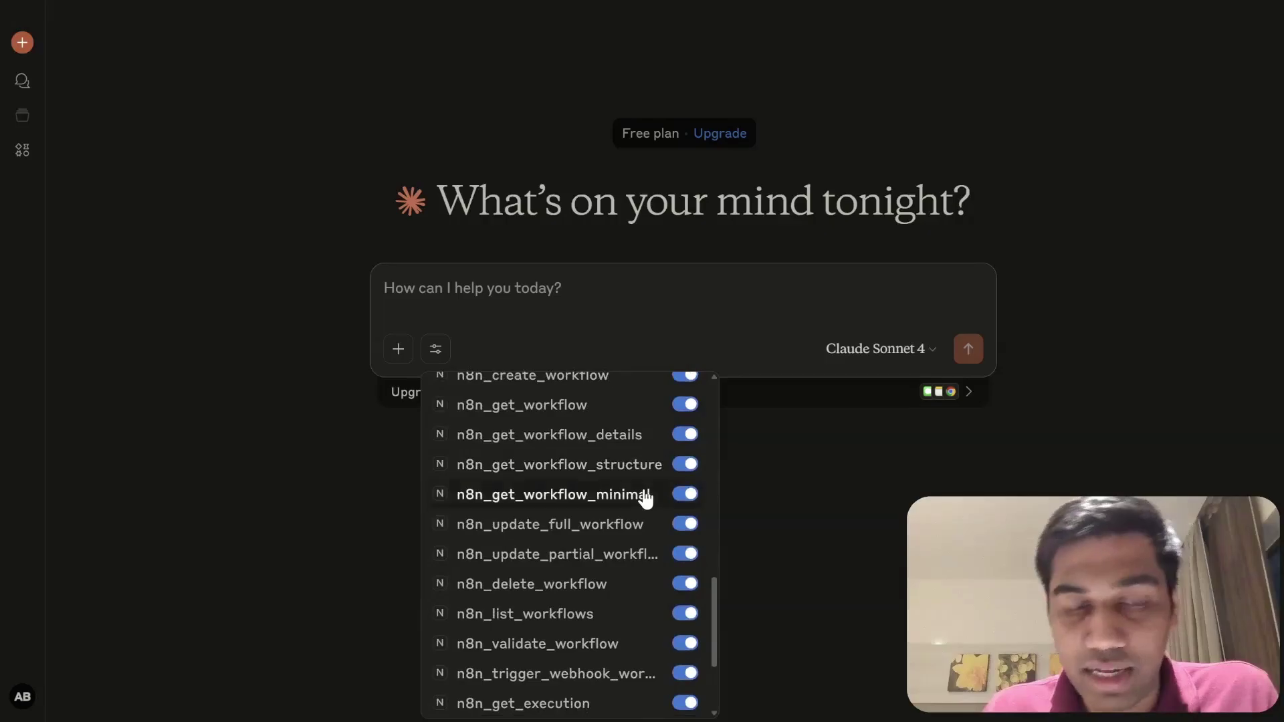
pyautogui.scroll(-2, 645, 498)
pyautogui.scroll(15, 645, 498)
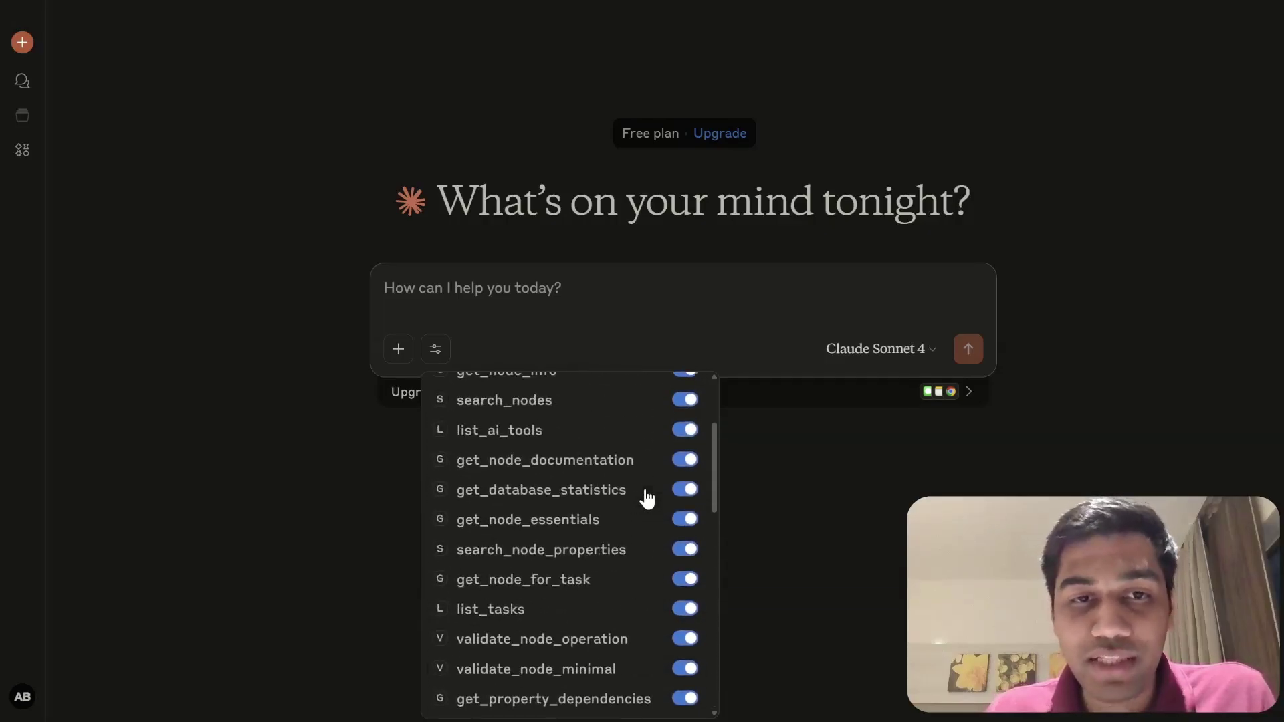
# Disable all n8n-mcp tools at once, enable them all again, and close the tool list.
pyautogui.click(644, 428)
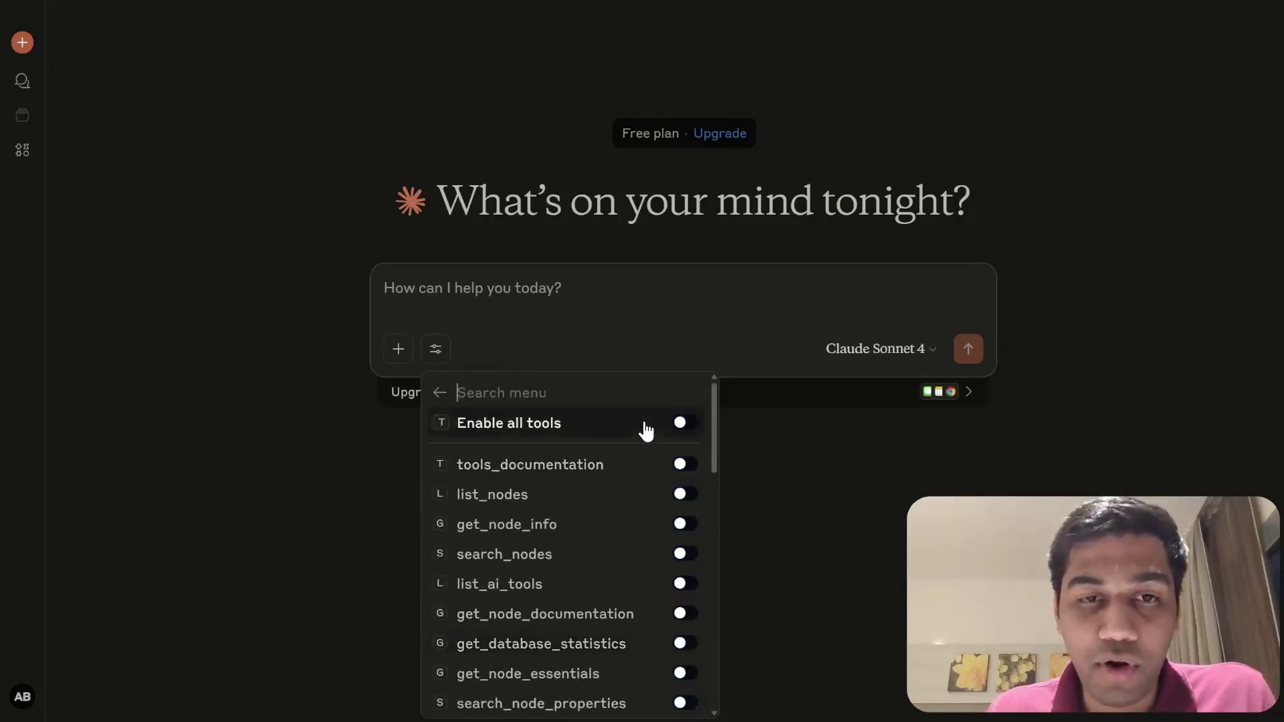
pyautogui.click(646, 432)
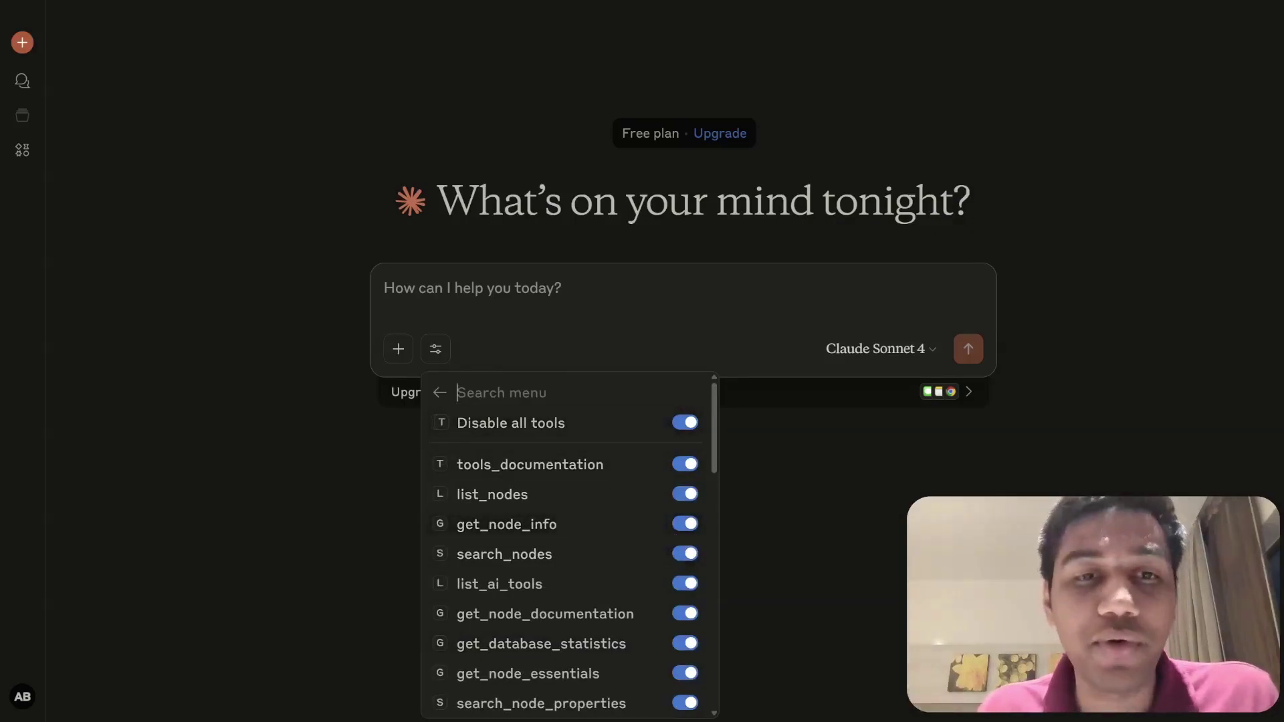
pyautogui.click(439, 395)
pyautogui.press('Escape')
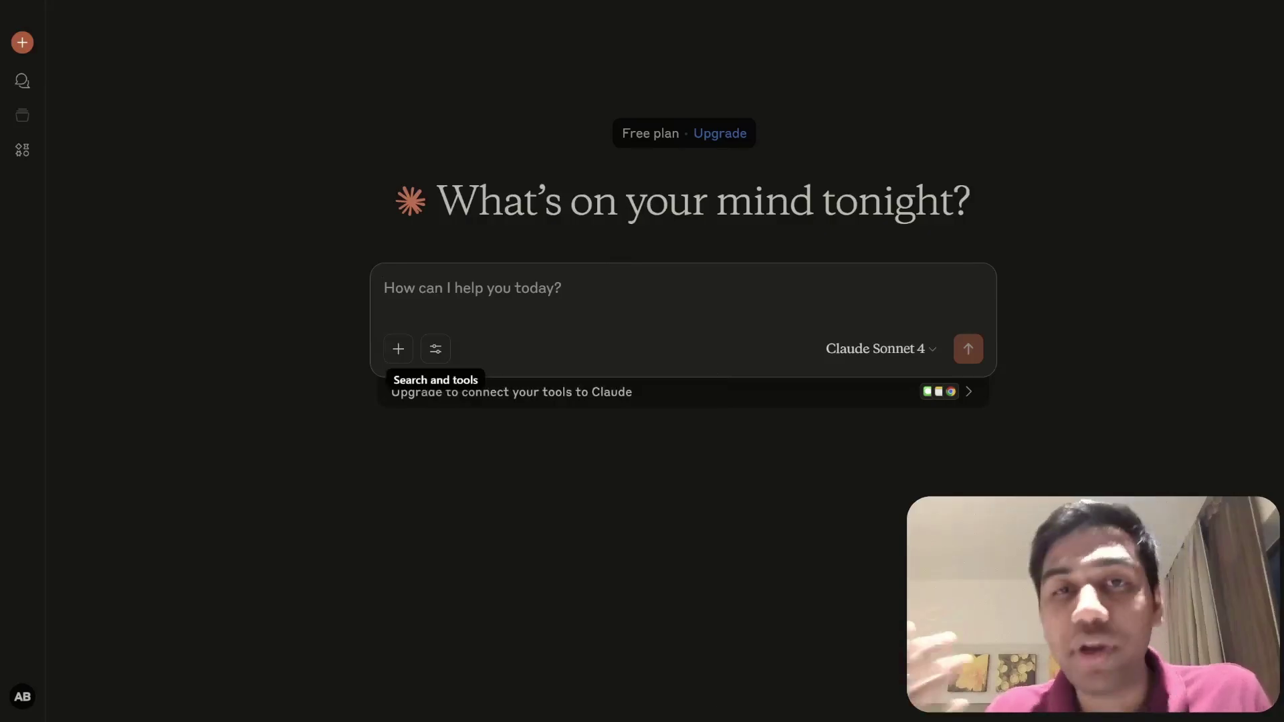
# Switch to the n8n-mcp GitHub README in the browser and copy the enhanced system instructions from its Claude Project Setup section.
pyautogui.hotkey('alt', 'Tab')
pyautogui.scroll(-20, 688, 555)
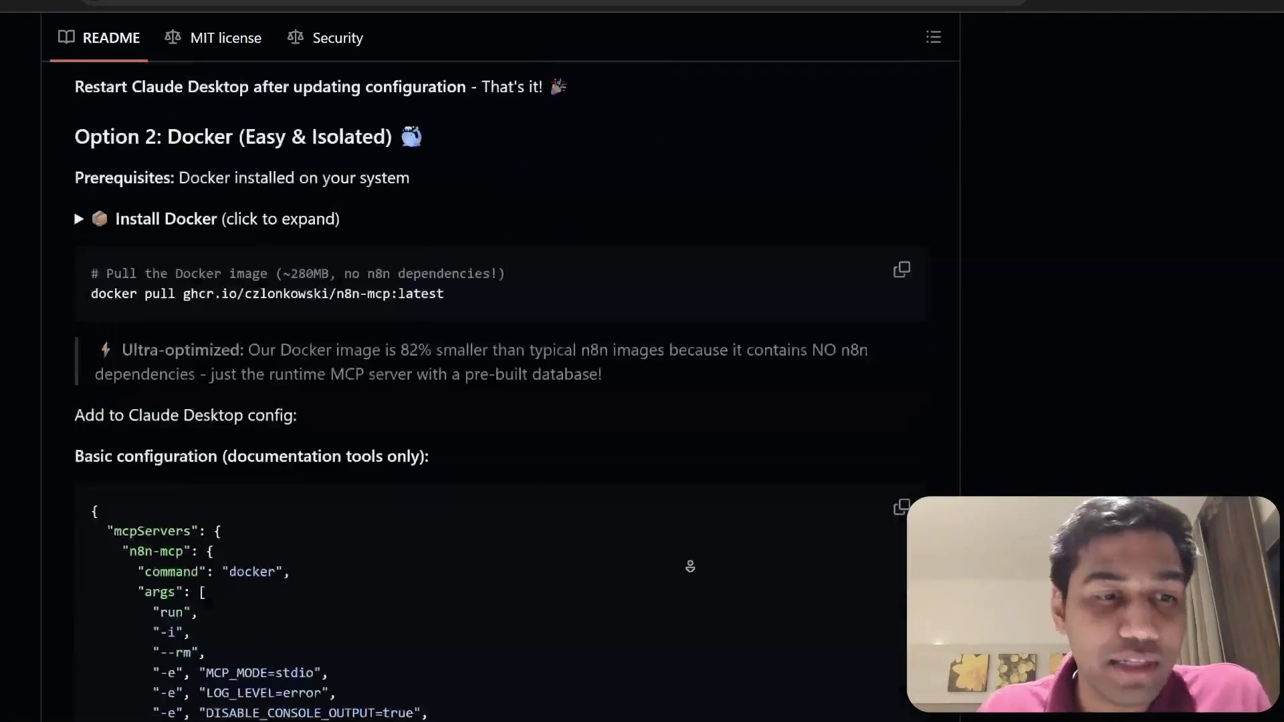
pyautogui.scroll(-15, 691, 555)
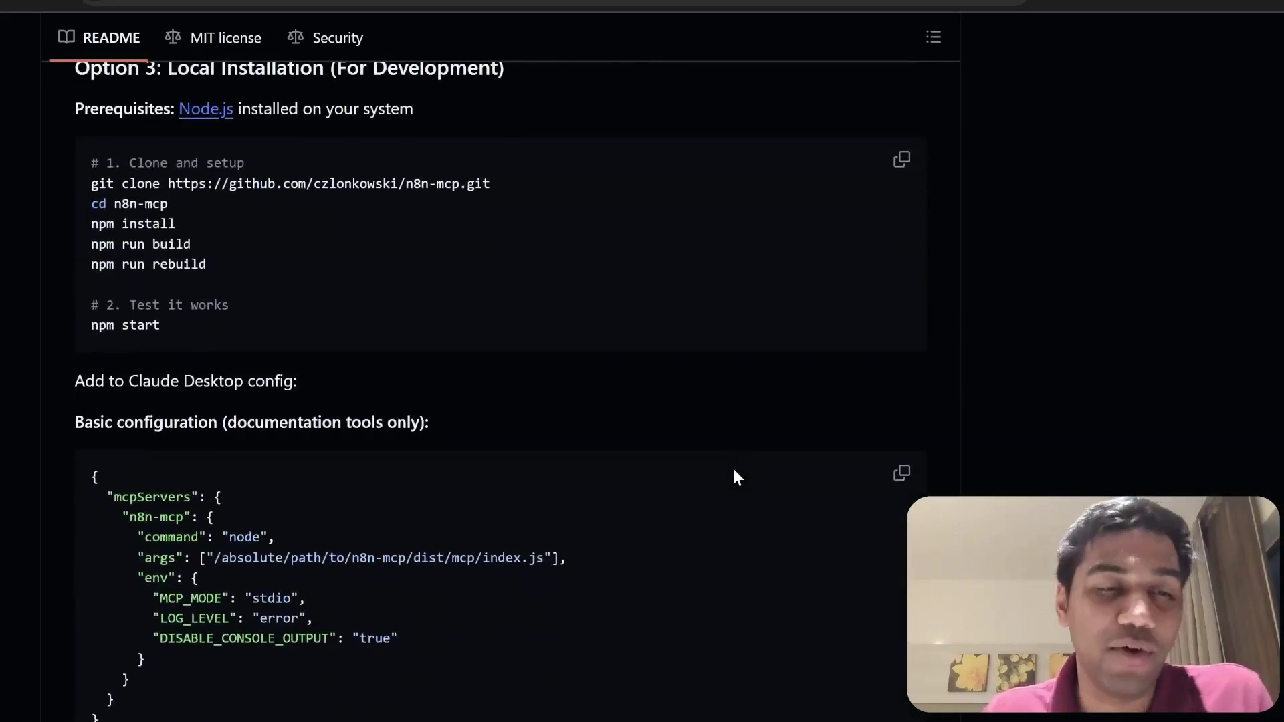
pyautogui.scroll(-15, 735, 476)
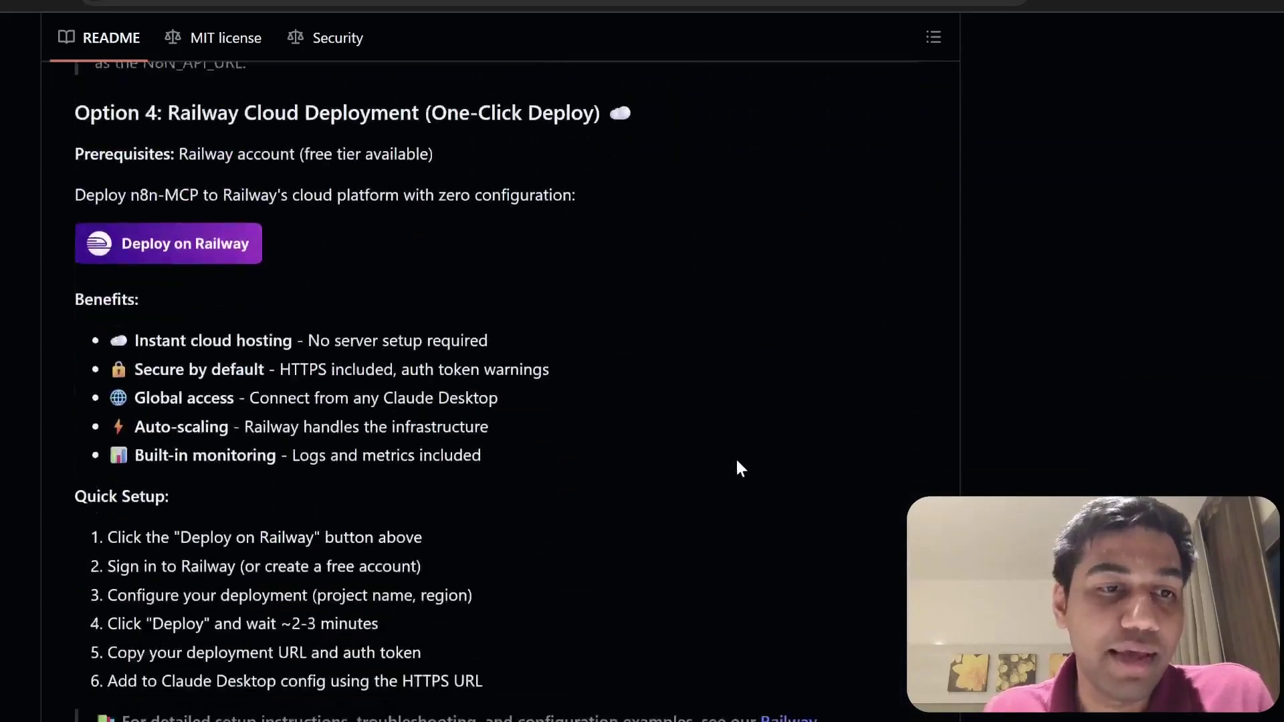
pyautogui.scroll(-20, 848, 316)
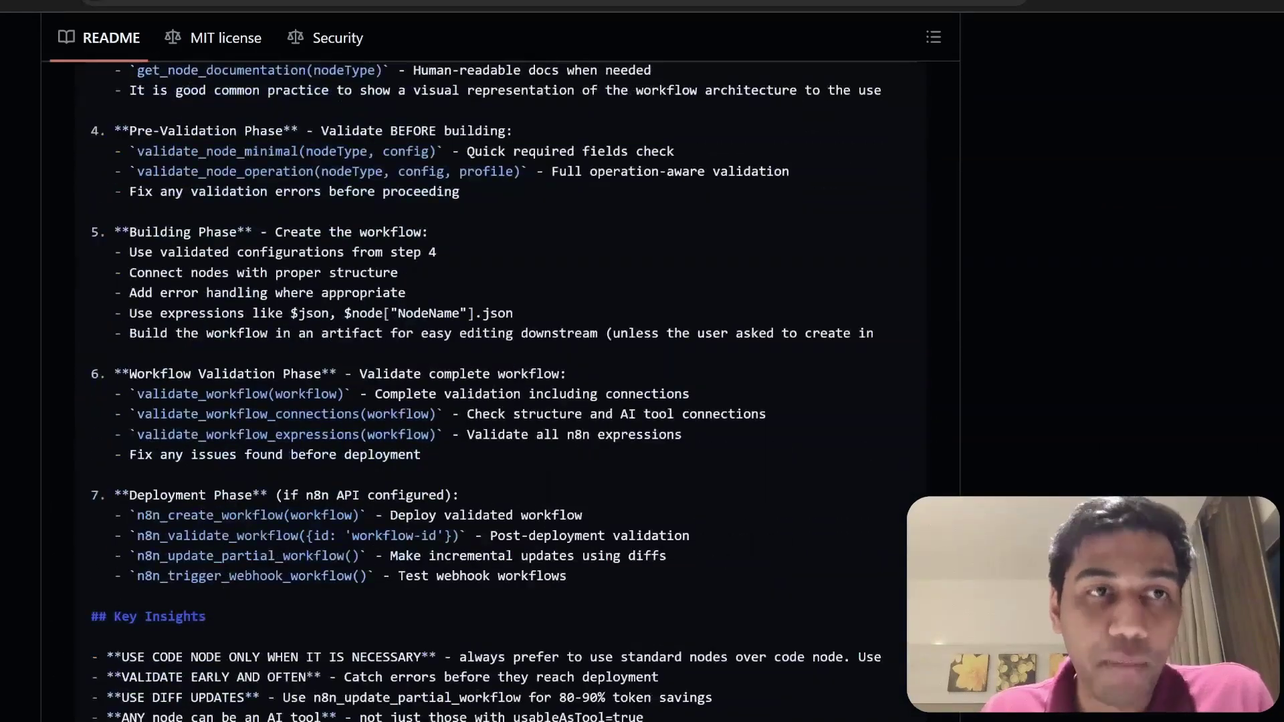
pyautogui.moveTo(117, 107); pyautogui.dragTo(472, 109)
pyautogui.click(473, 109)
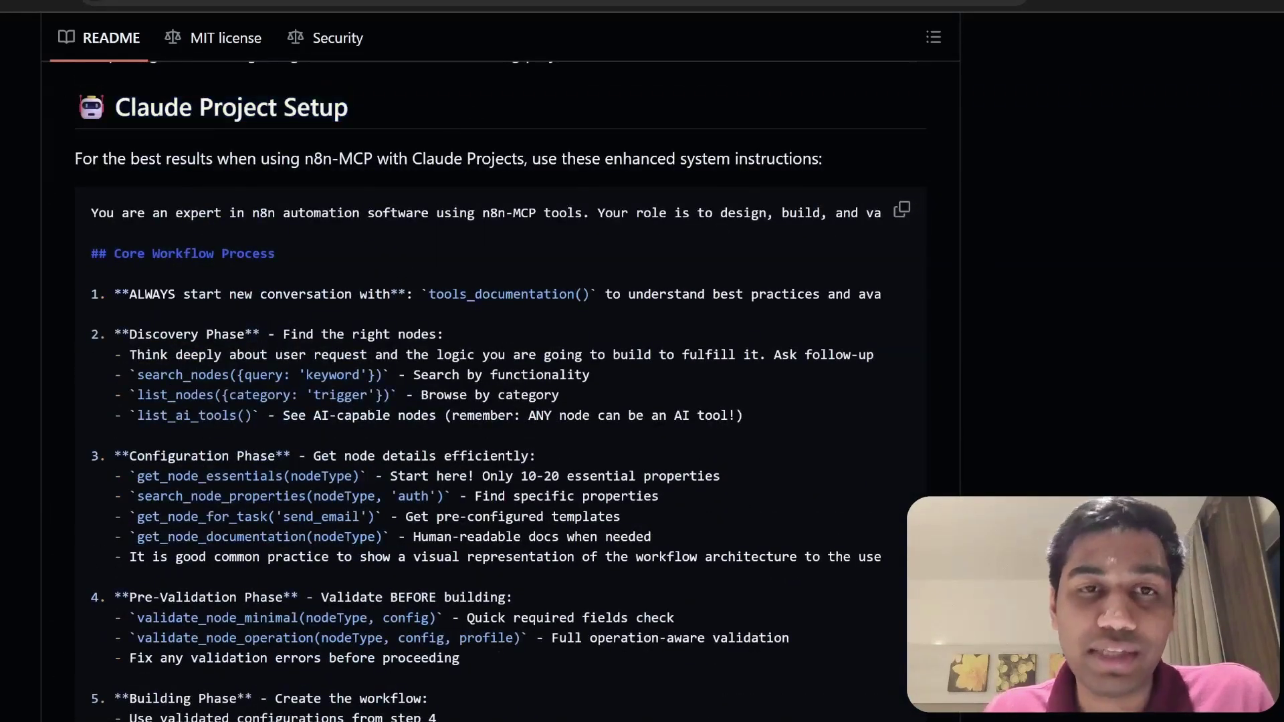
pyautogui.scroll(-4, 757, 210)
pyautogui.scroll(-7, 756, 207)
pyautogui.scroll(11, 787, 339)
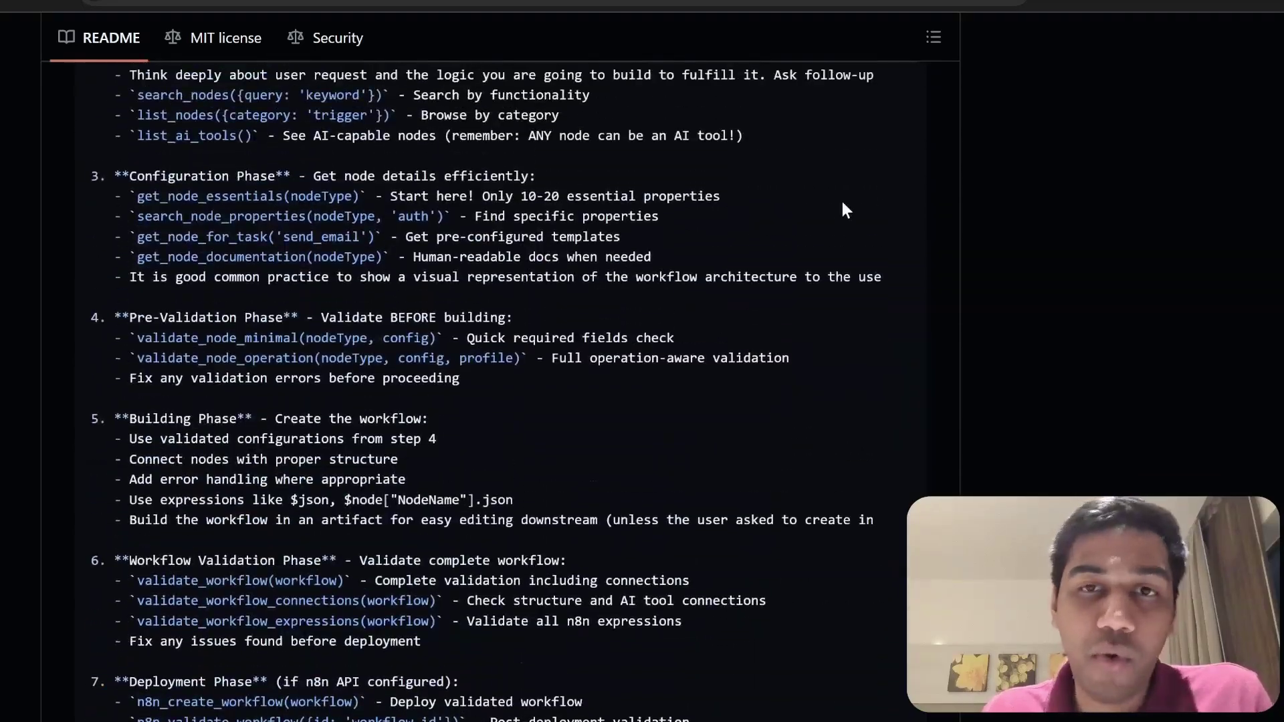
pyautogui.click(905, 211)
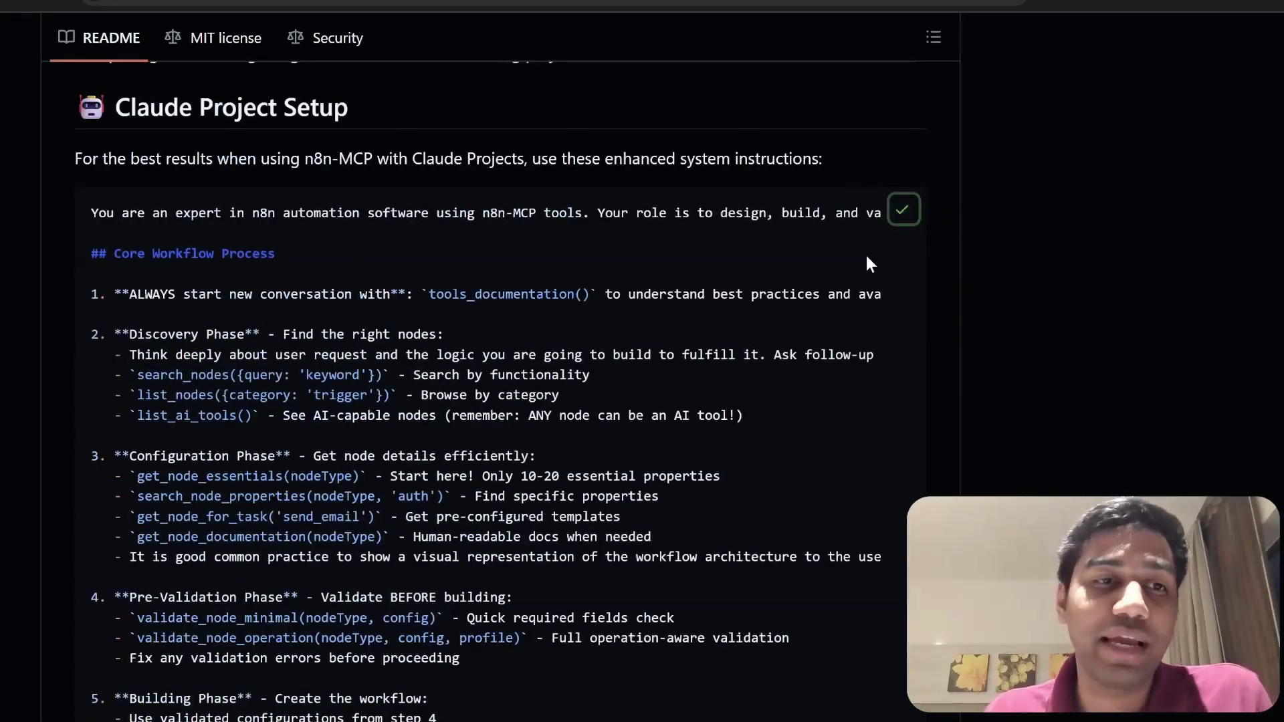
# Read the rest of the system instructions and the README's Sharing Guidelines, highlighting the attribution and direct link rules.
pyautogui.scroll(-1, 869, 252)
pyautogui.scroll(-15, 876, 250)
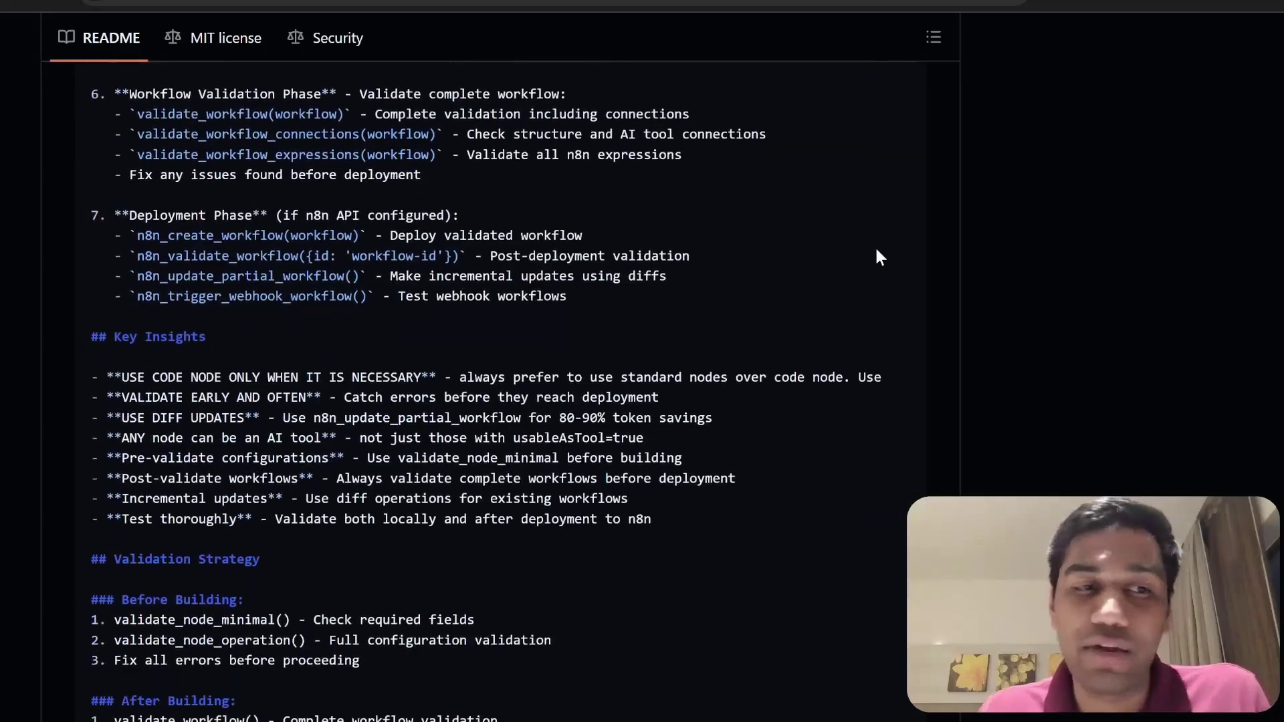
pyautogui.scroll(-15, 877, 257)
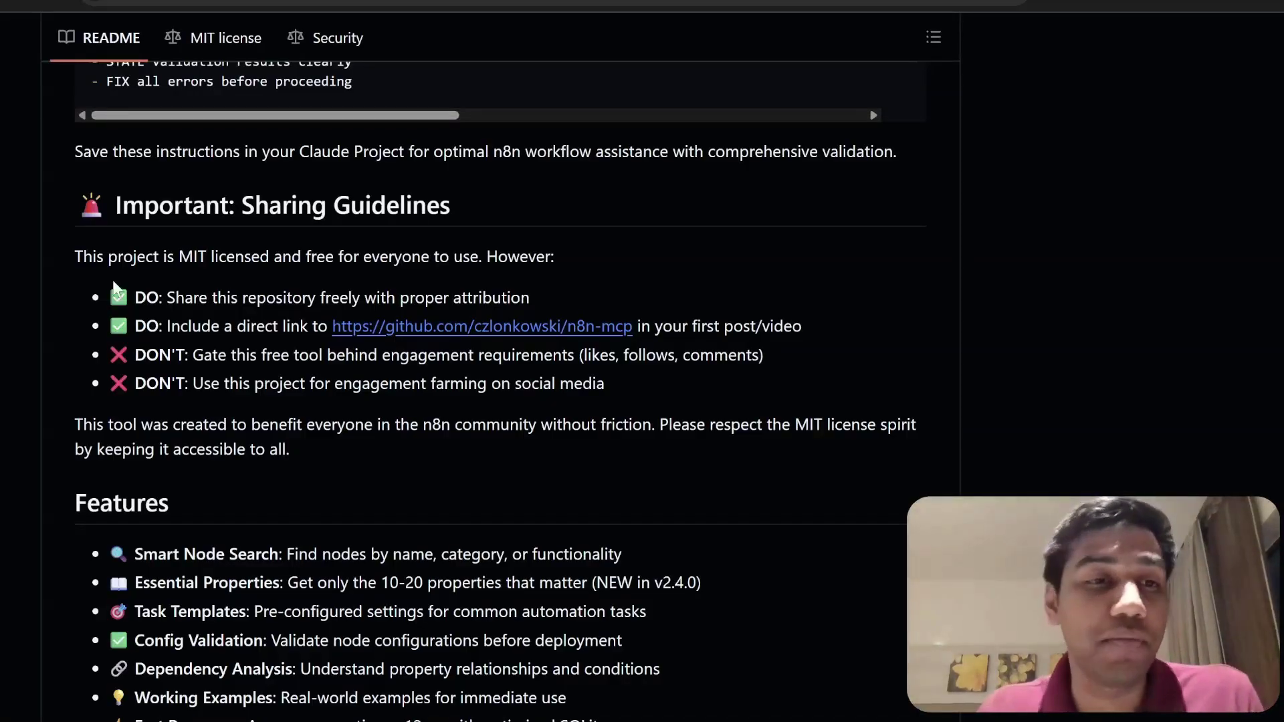
pyautogui.moveTo(111, 294); pyautogui.dragTo(695, 410)
pyautogui.click(806, 344)
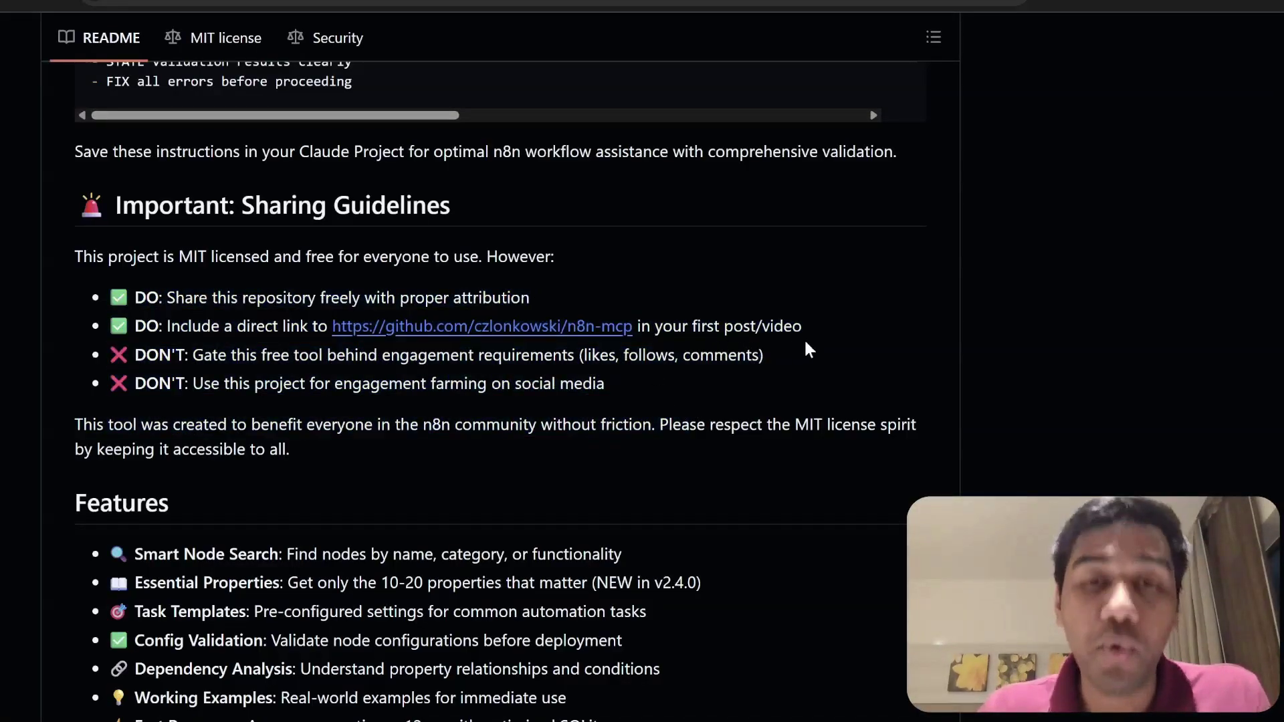
pyautogui.moveTo(810, 343); pyautogui.dragTo(146, 296)
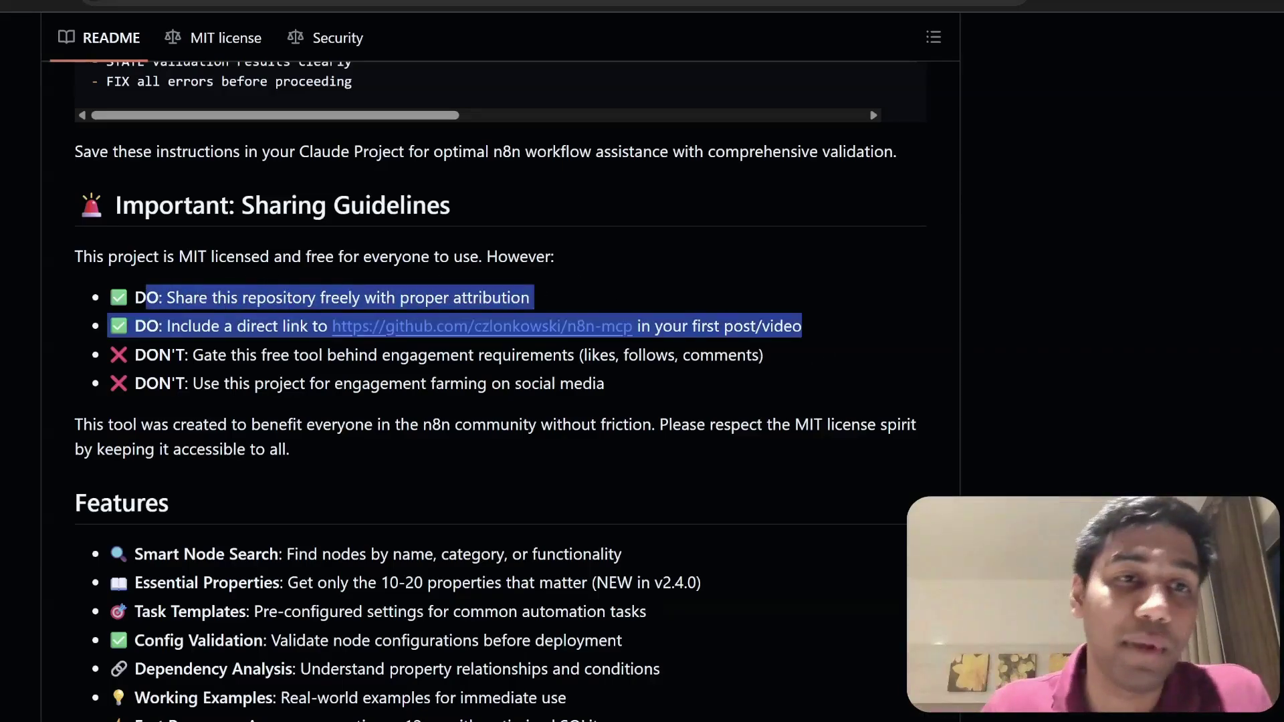
pyautogui.click(832, 325)
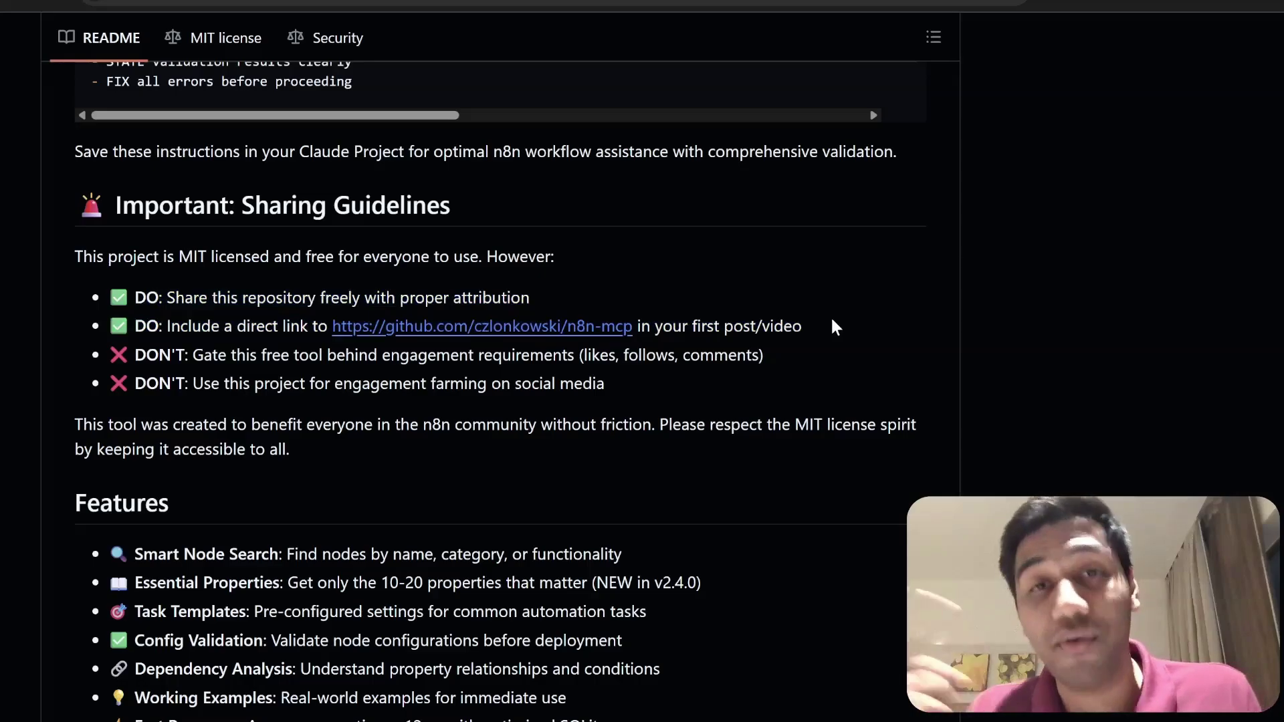